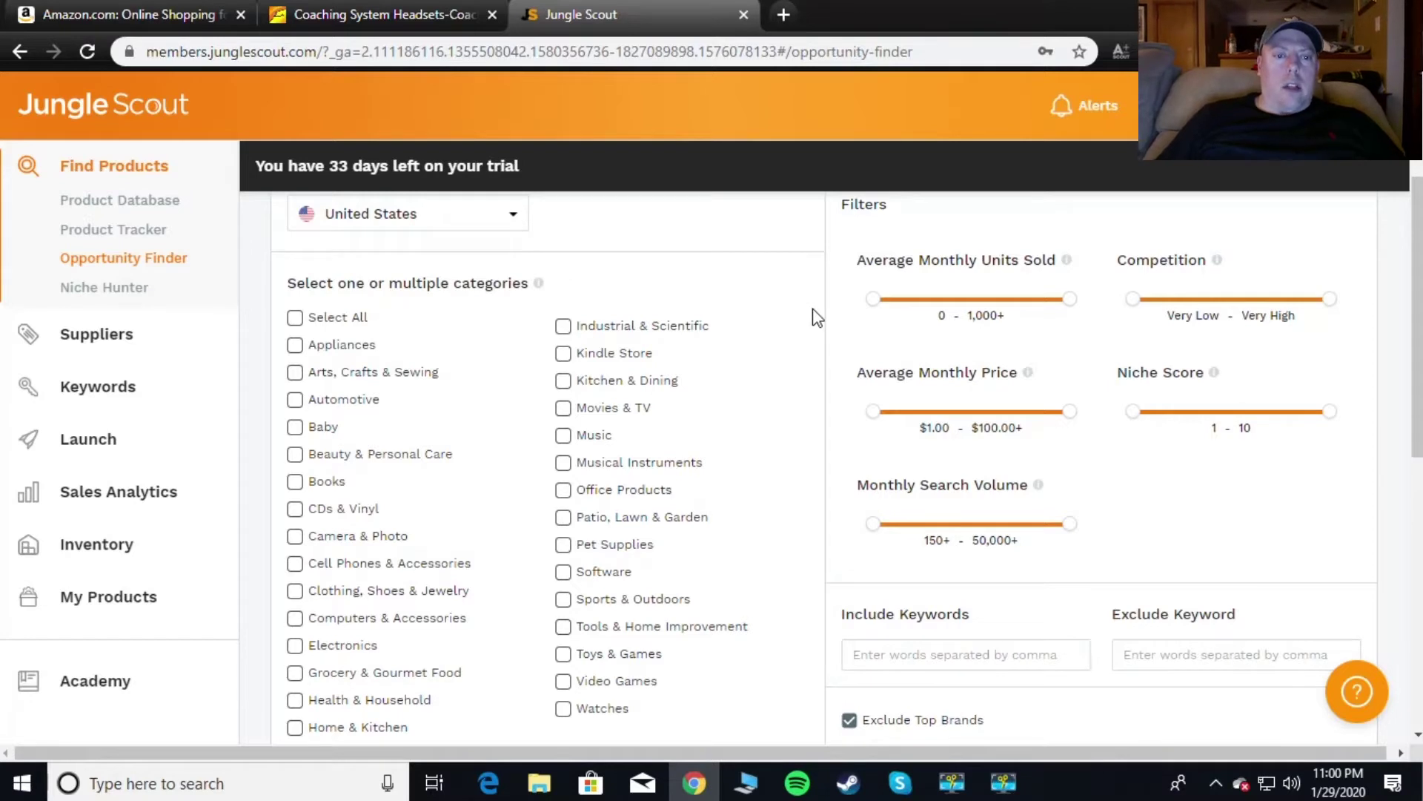
Close the Coaching System Headsets browser tab
scroll(803, 310, "down", 2)
scroll(811, 300, "up", 3)
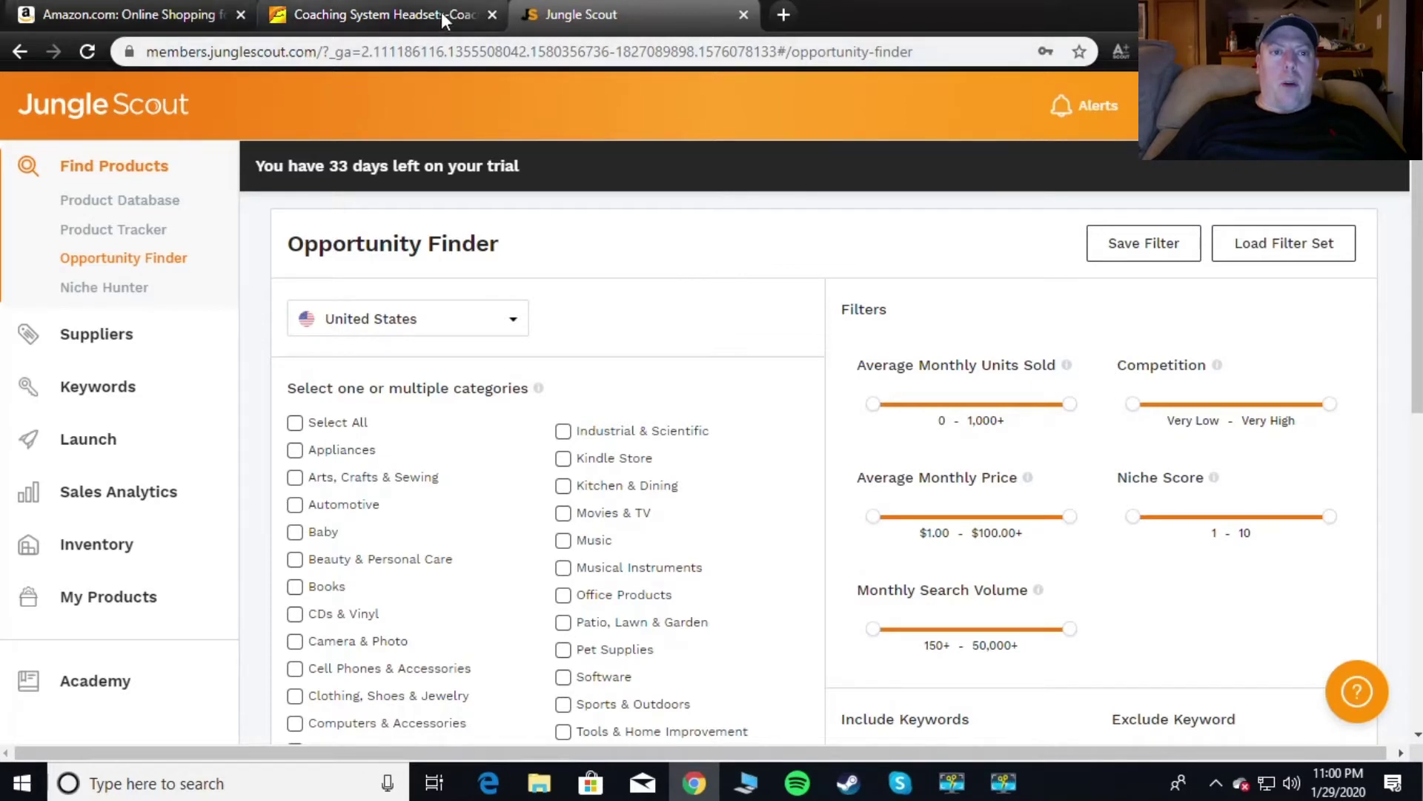
left_click(492, 14)
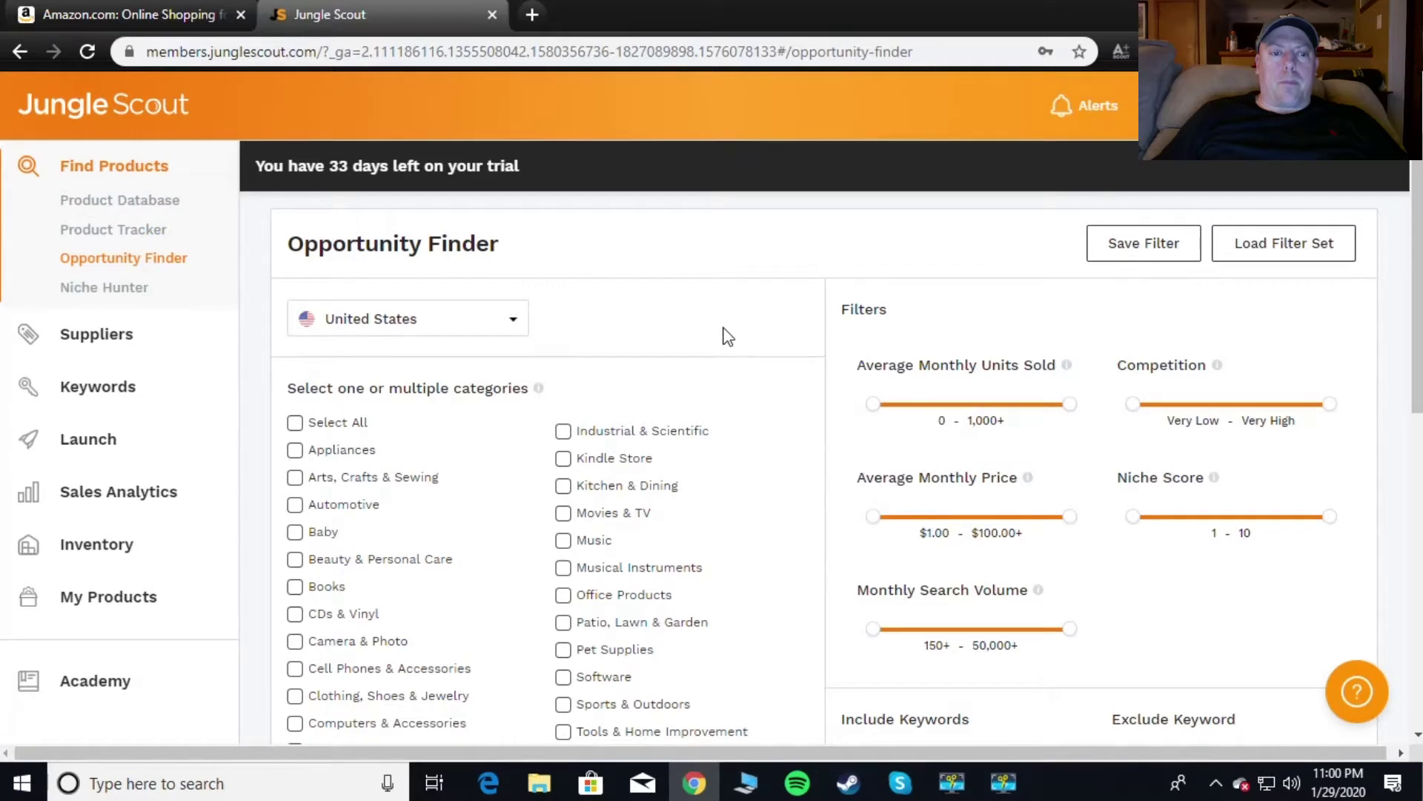
Set the minimum average monthly units sold to 259 and limit competition to the range Very Low to Medium
scroll(713, 326, "down", 2)
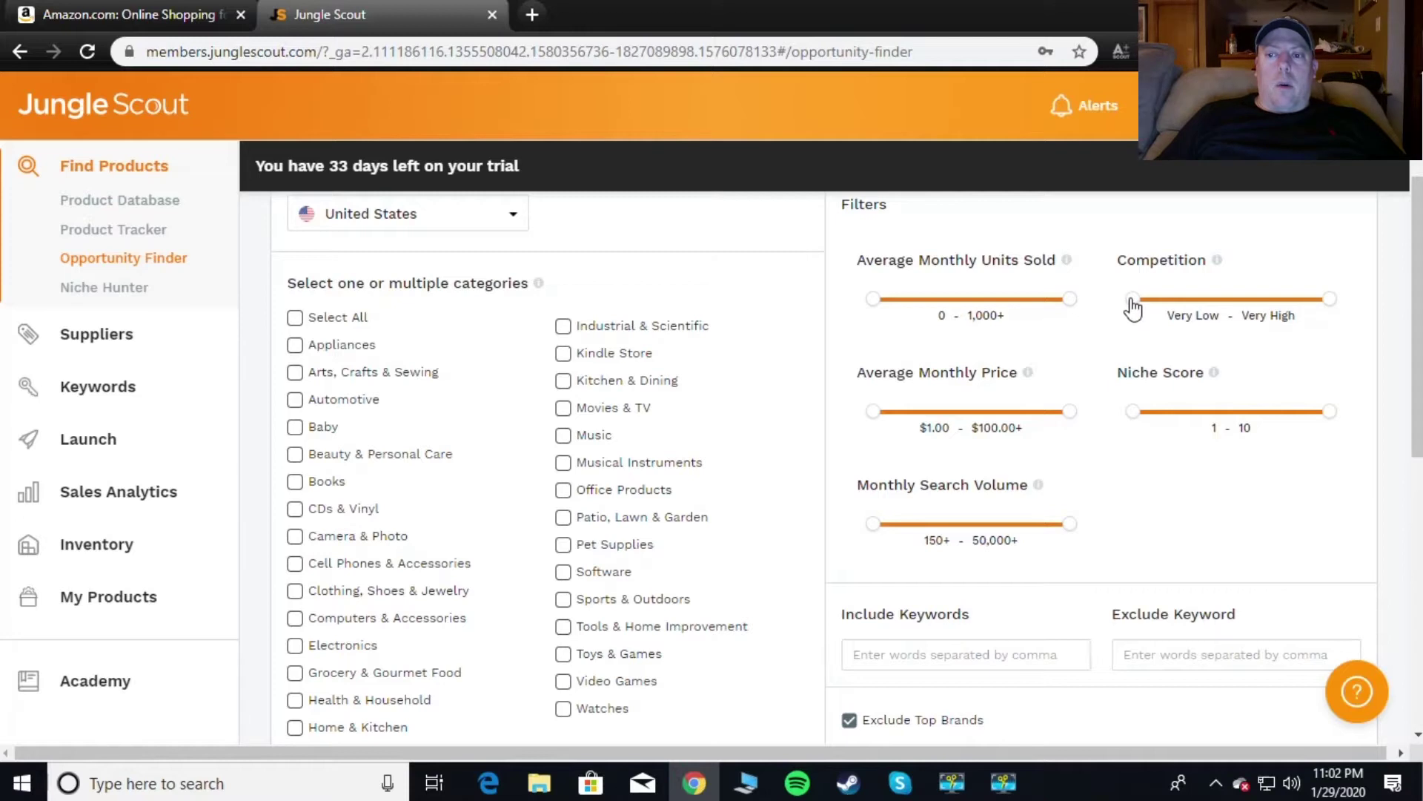
scroll(961, 208, "down", 1)
scroll(960, 201, "up", 1)
left_click_drag(870, 299, 924, 298)
mouse_move(1132, 299)
left_mouse_down()
mouse_move(1215, 300)
mouse_move(1112, 304)
left_mouse_up()
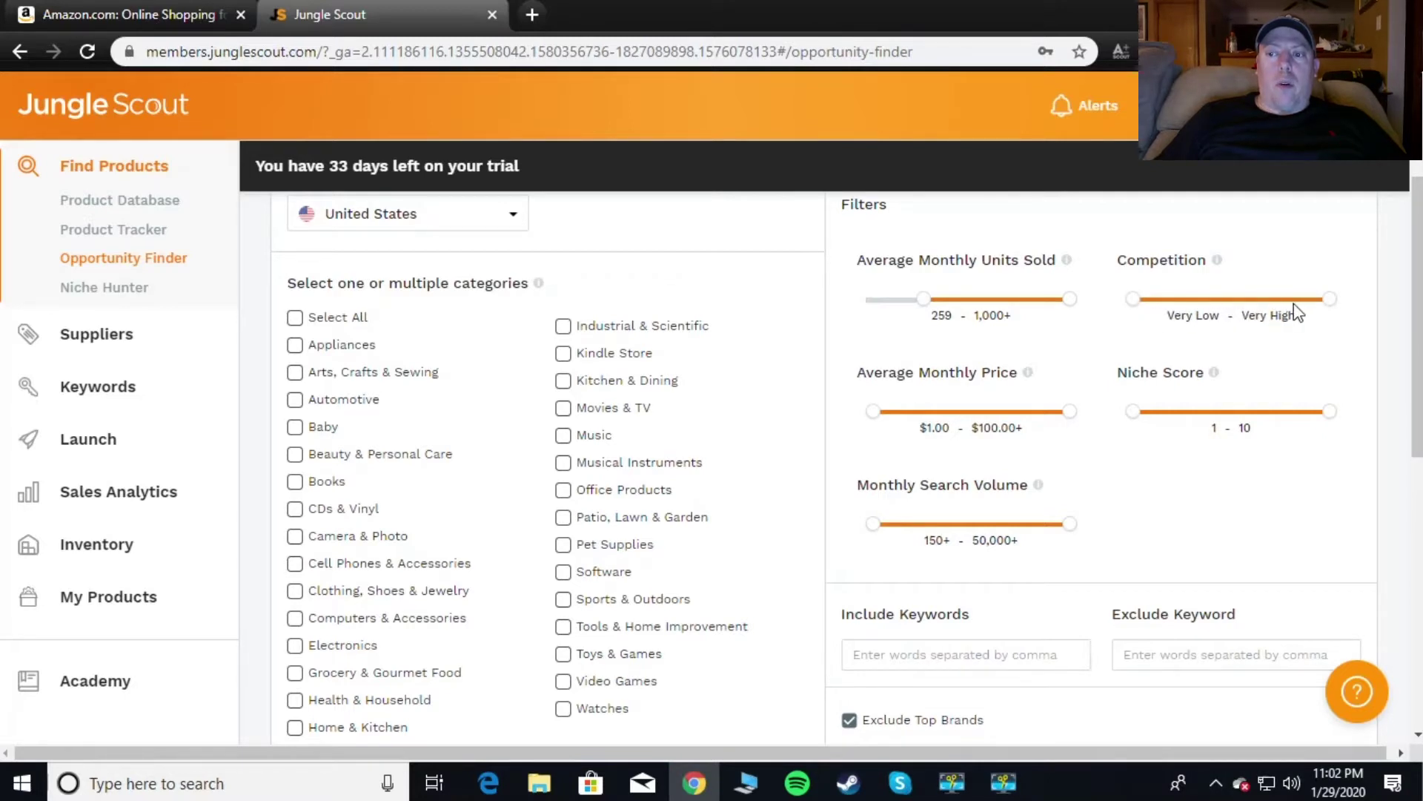
left_click_drag(1330, 300, 1234, 305)
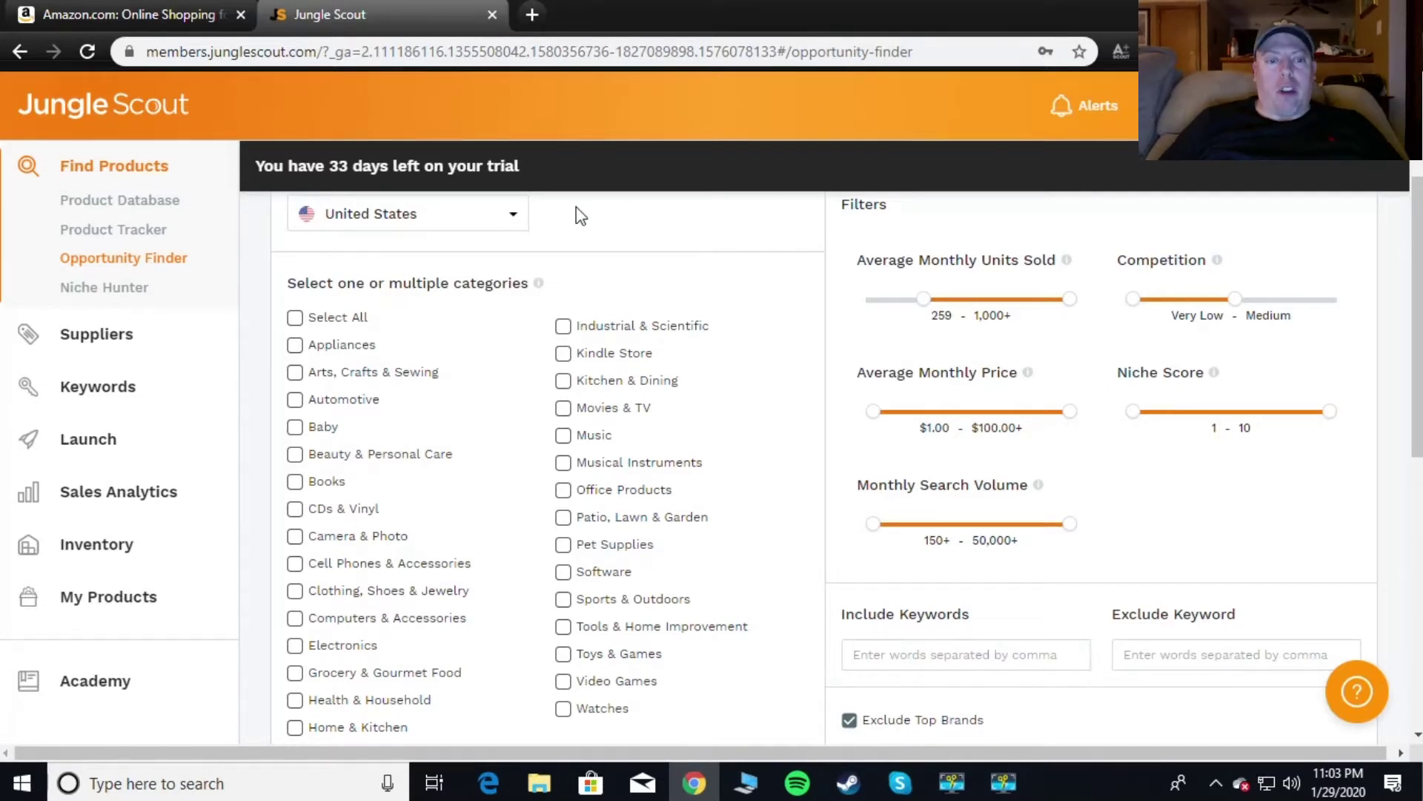
Select the categories Arts, Crafts & Sewing, Automotive, Baby, Beauty & Personal Care, and Cell Phones & Accessories
scroll(517, 311, "down", 1)
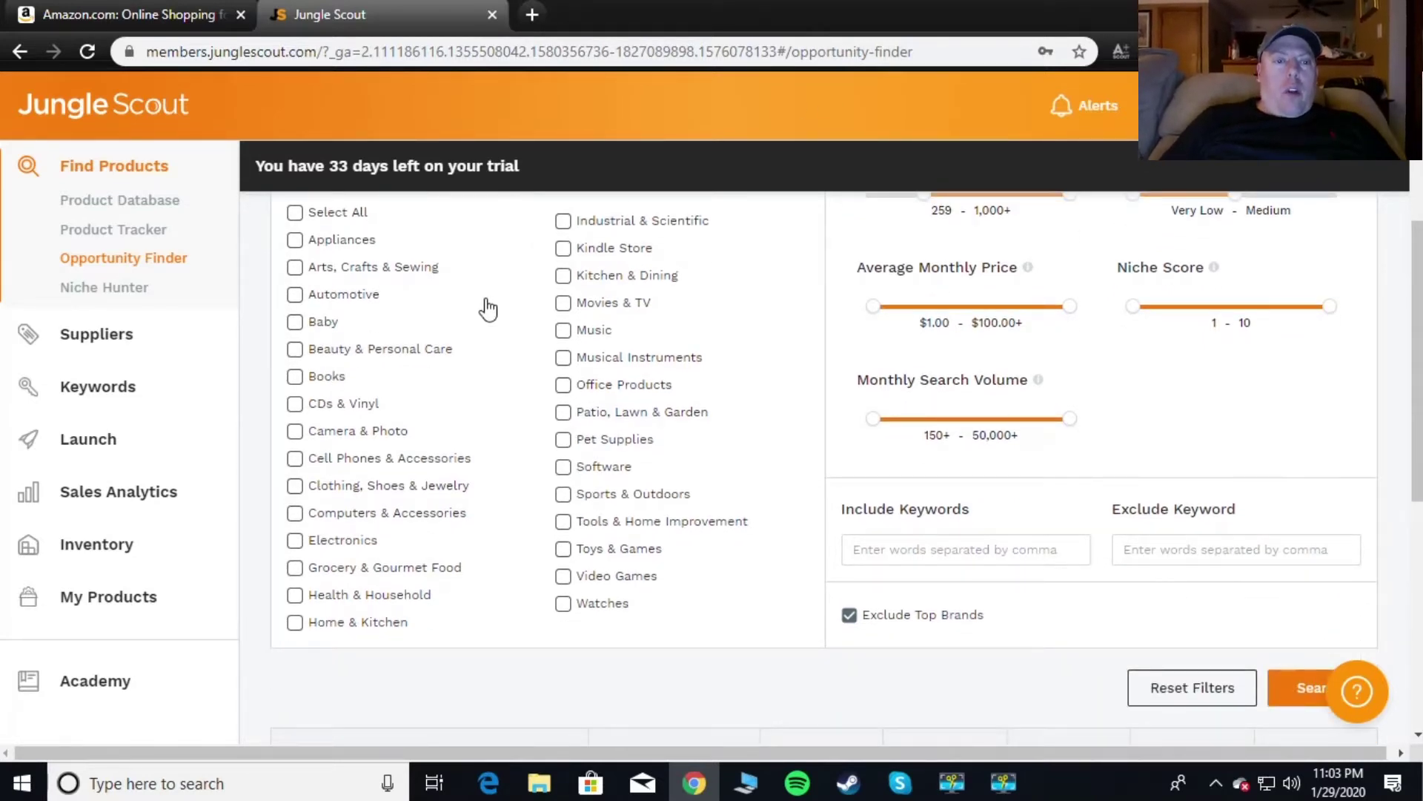
left_click(295, 267)
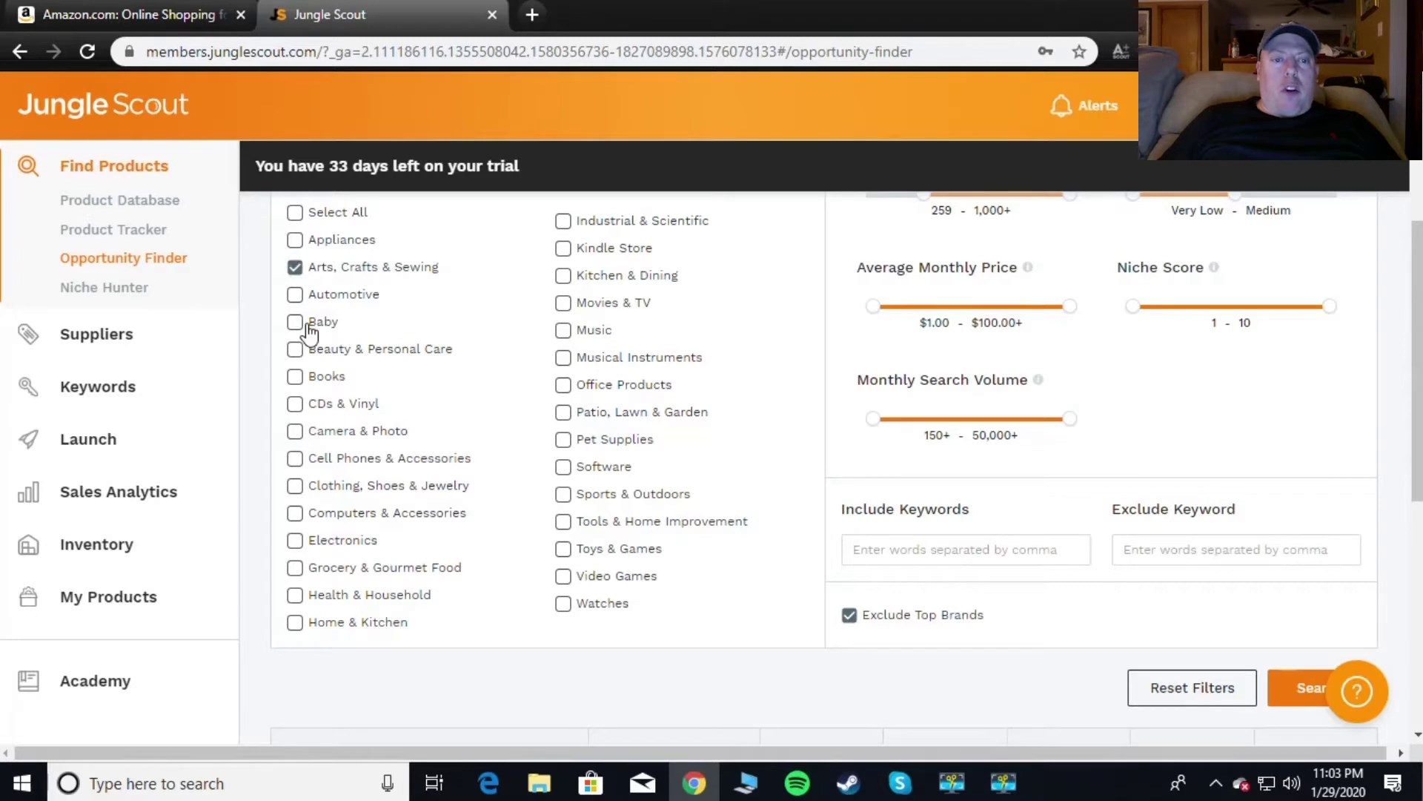
left_click(295, 294)
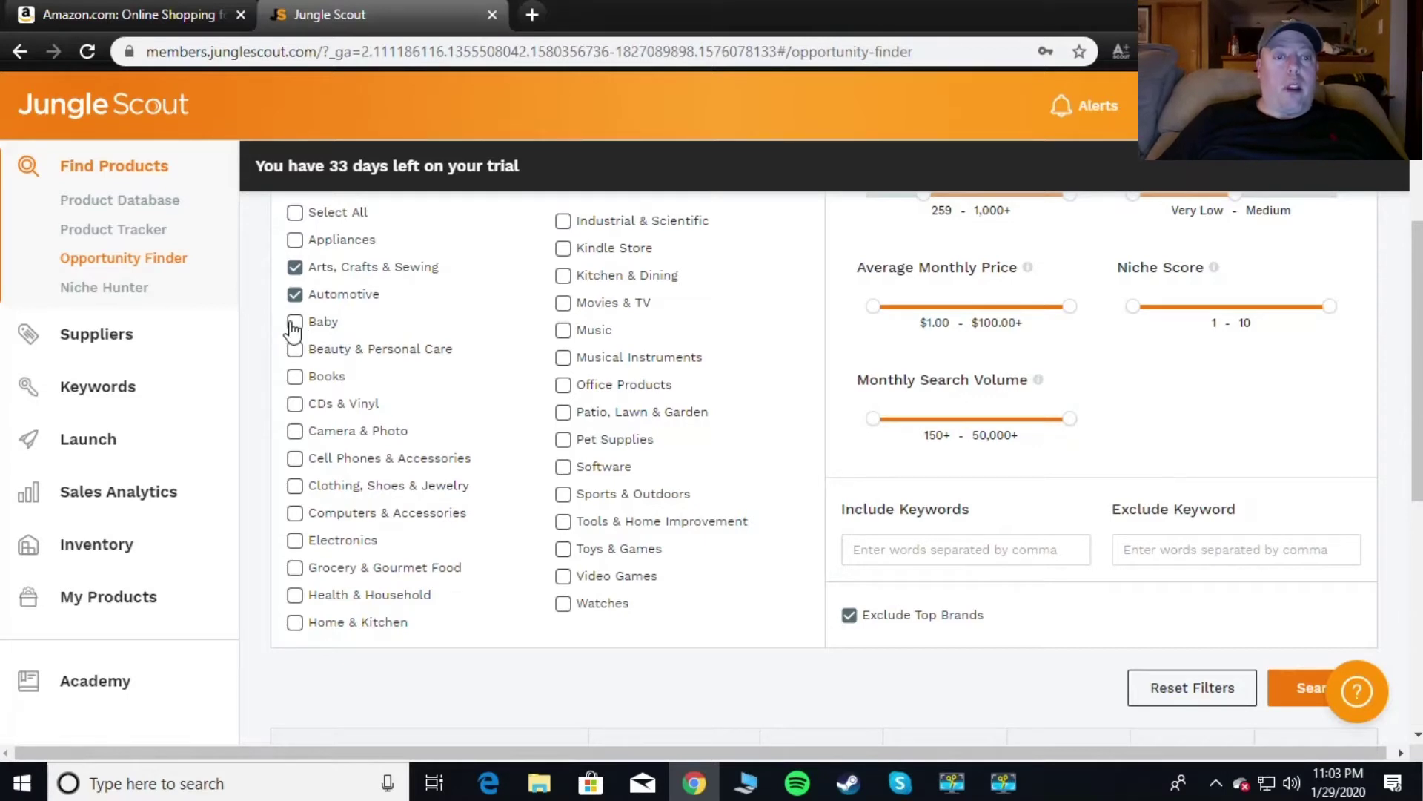
left_click(298, 324)
left_click(297, 351)
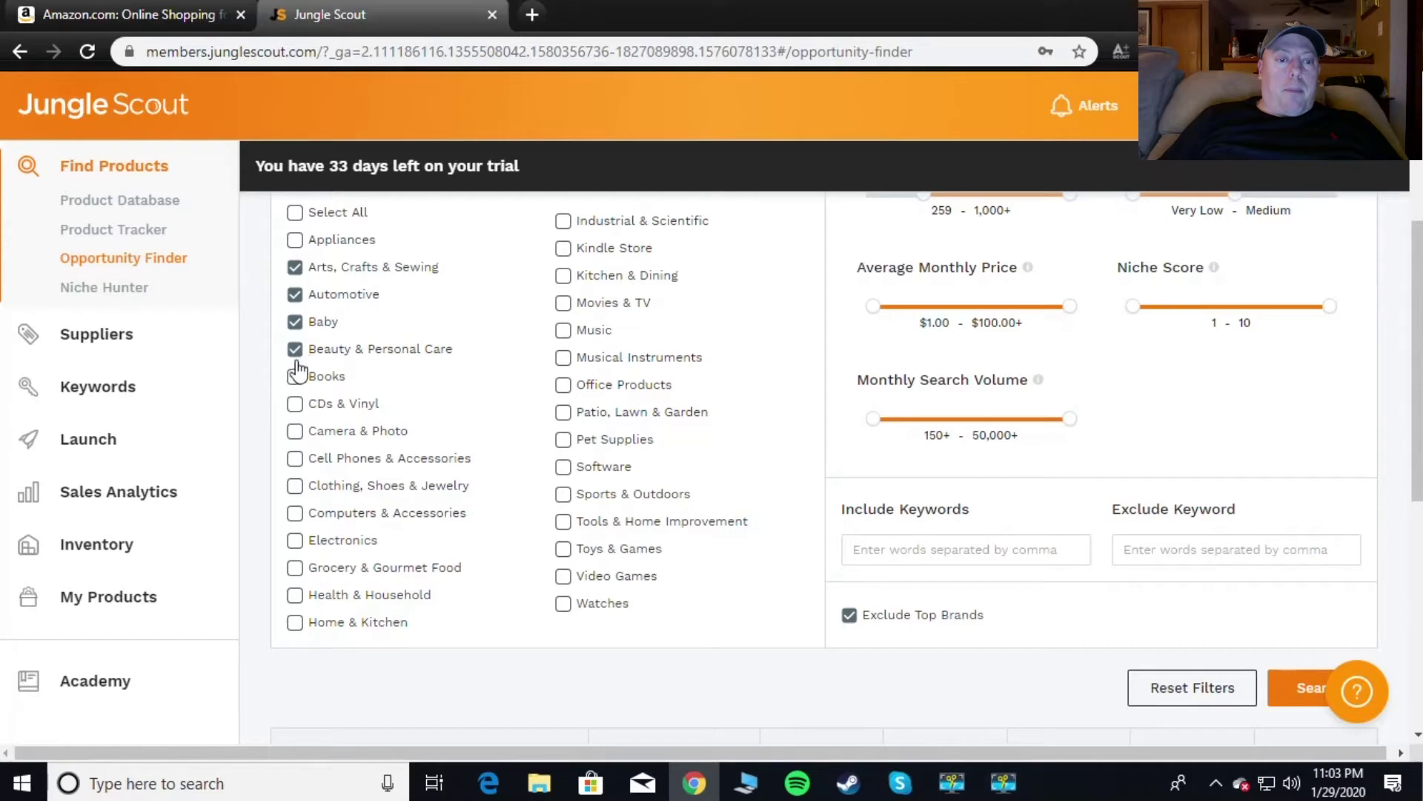
left_click(295, 458)
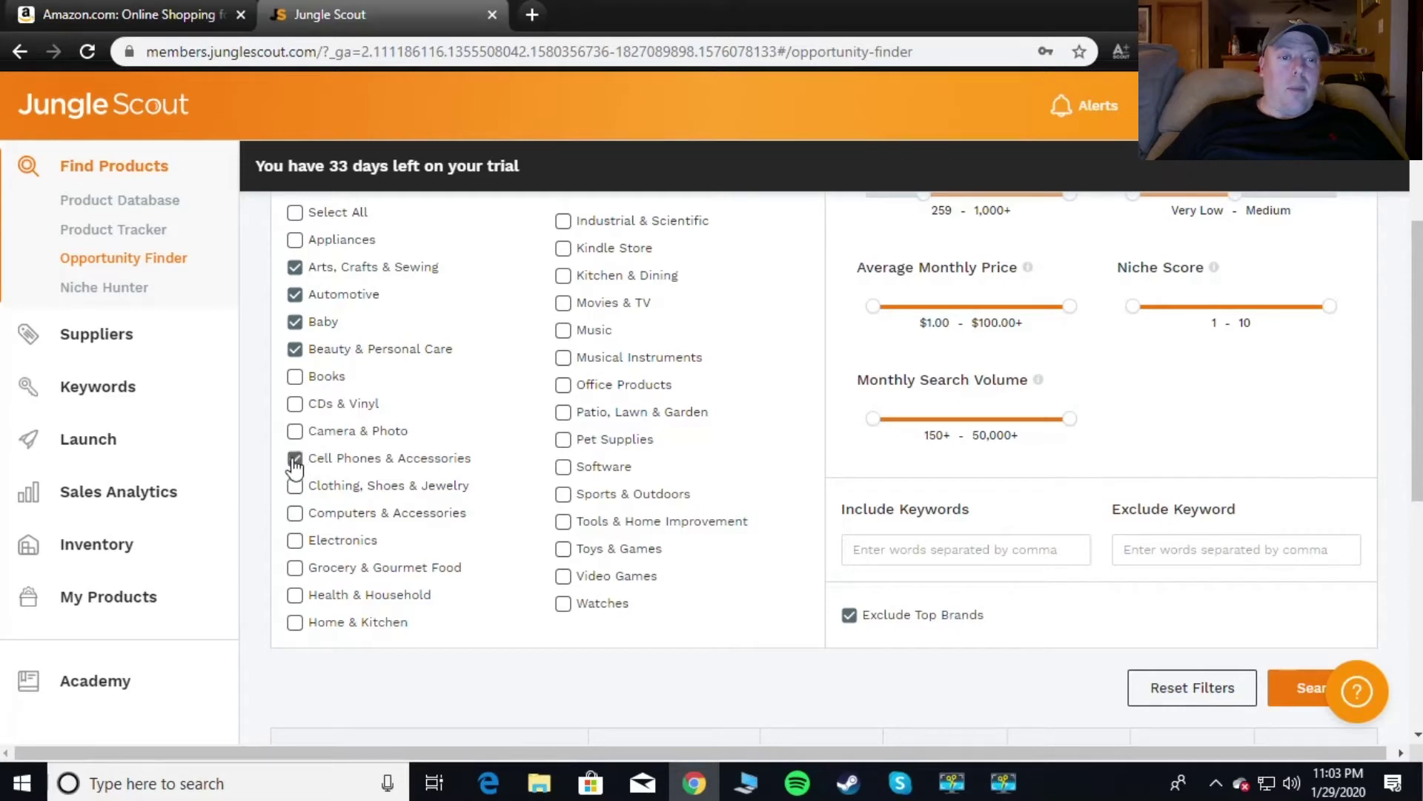
left_click(295, 489)
left_click(297, 495)
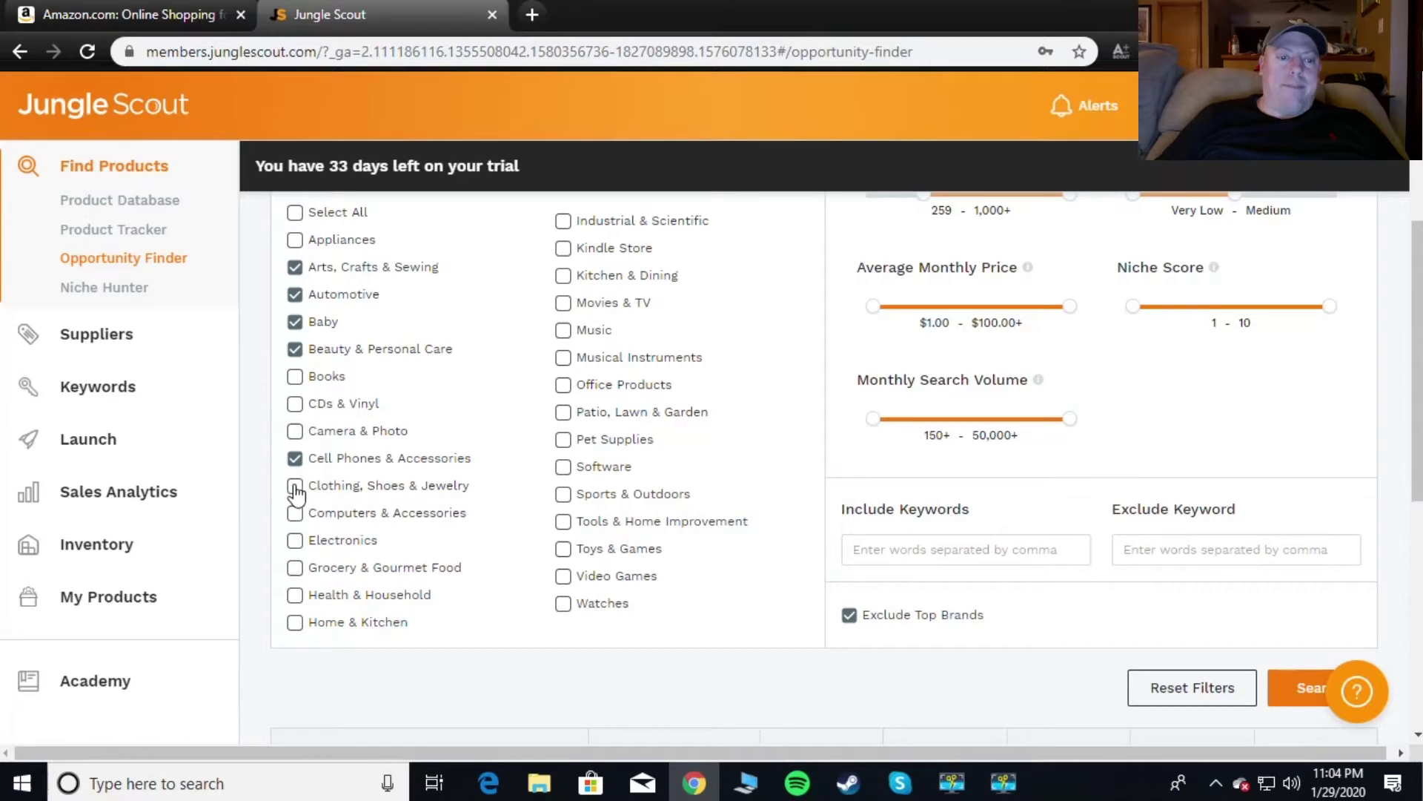
Add the Computers & Accessories, Health & Household, and Home & Kitchen categories to the selection
left_click(296, 514)
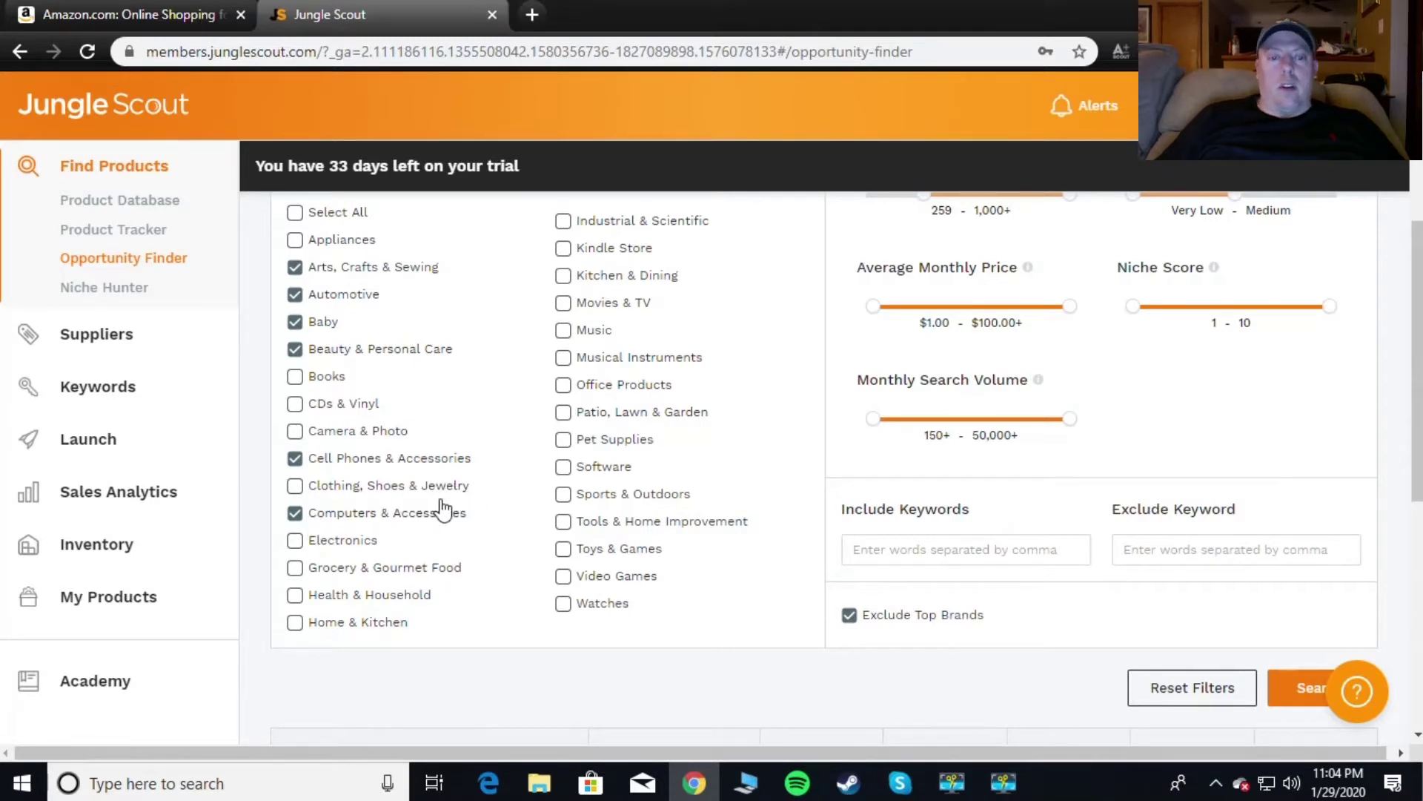
left_click(298, 545)
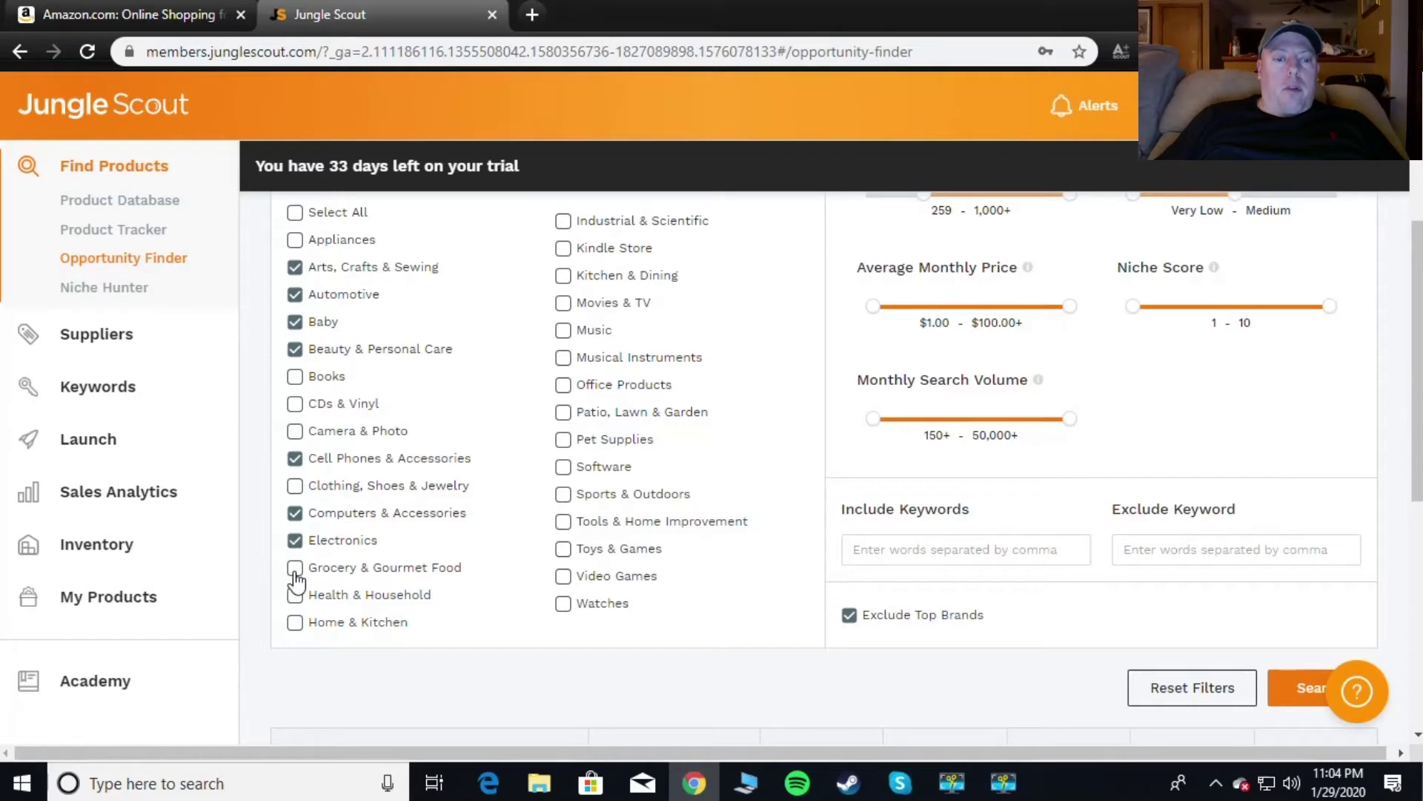
left_click(295, 540)
left_click(295, 568)
left_click(295, 568)
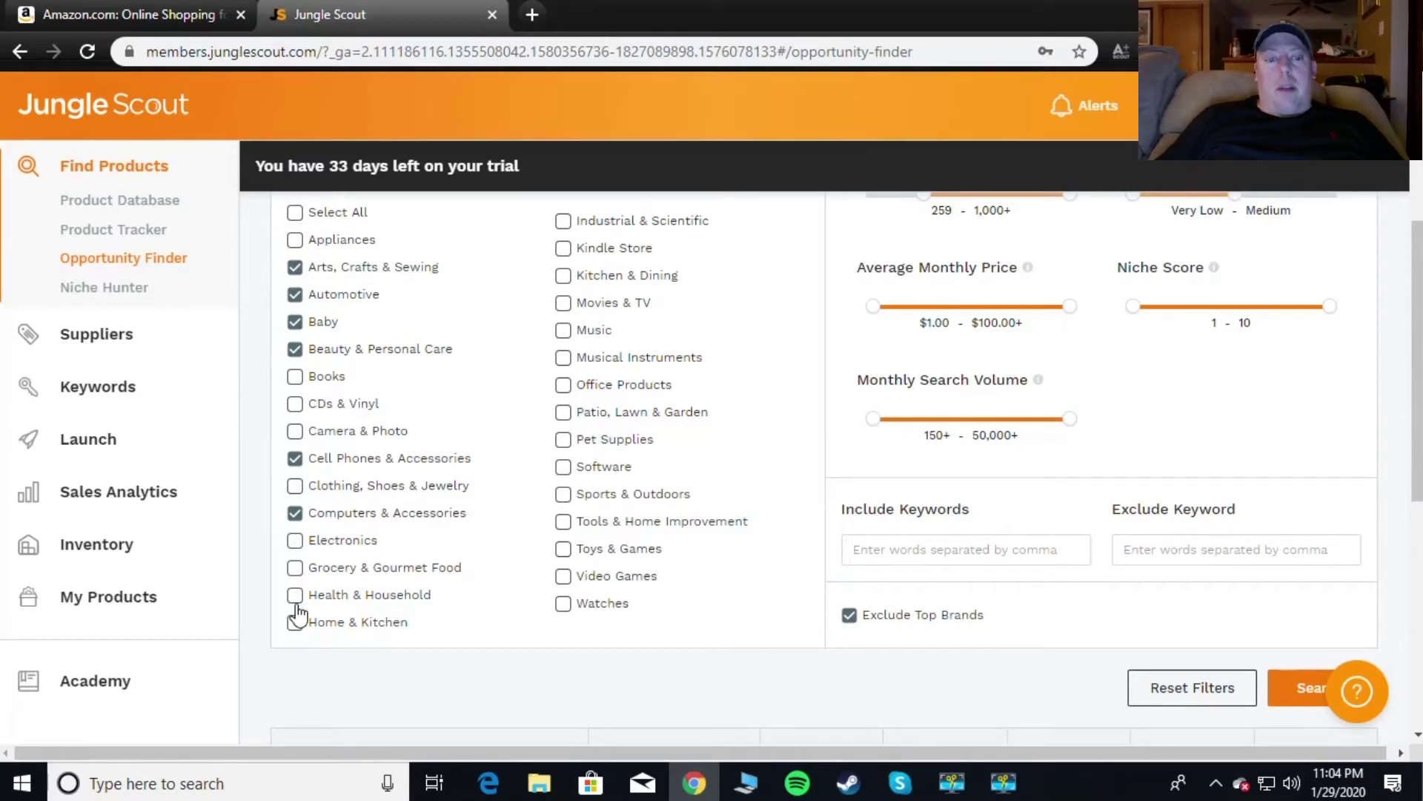
left_click(295, 597)
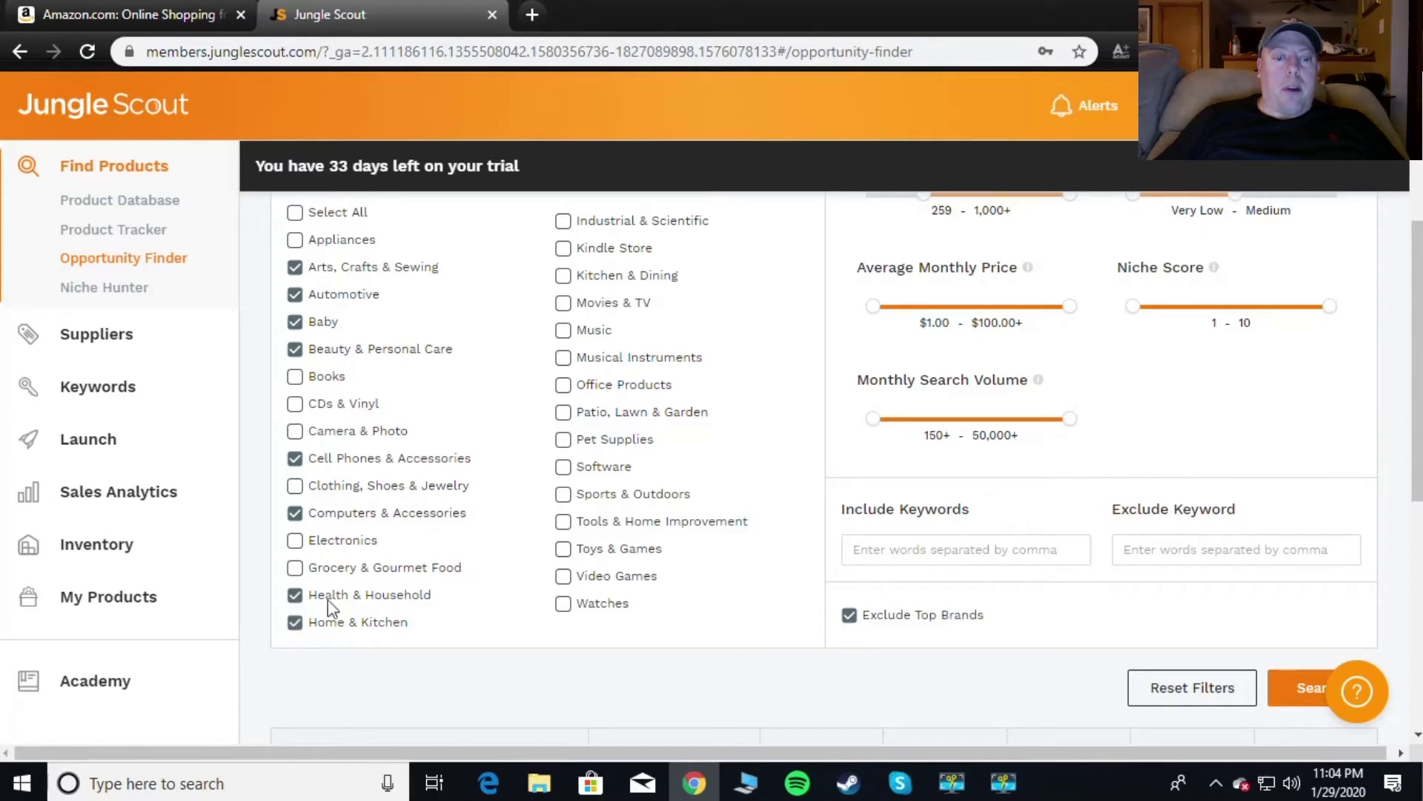
Add the Industrial & Scientific, Kitchen & Dining, Office Products, Patio, Lawn & Garden, and Pet Supplies categories to the selection
left_click(563, 220)
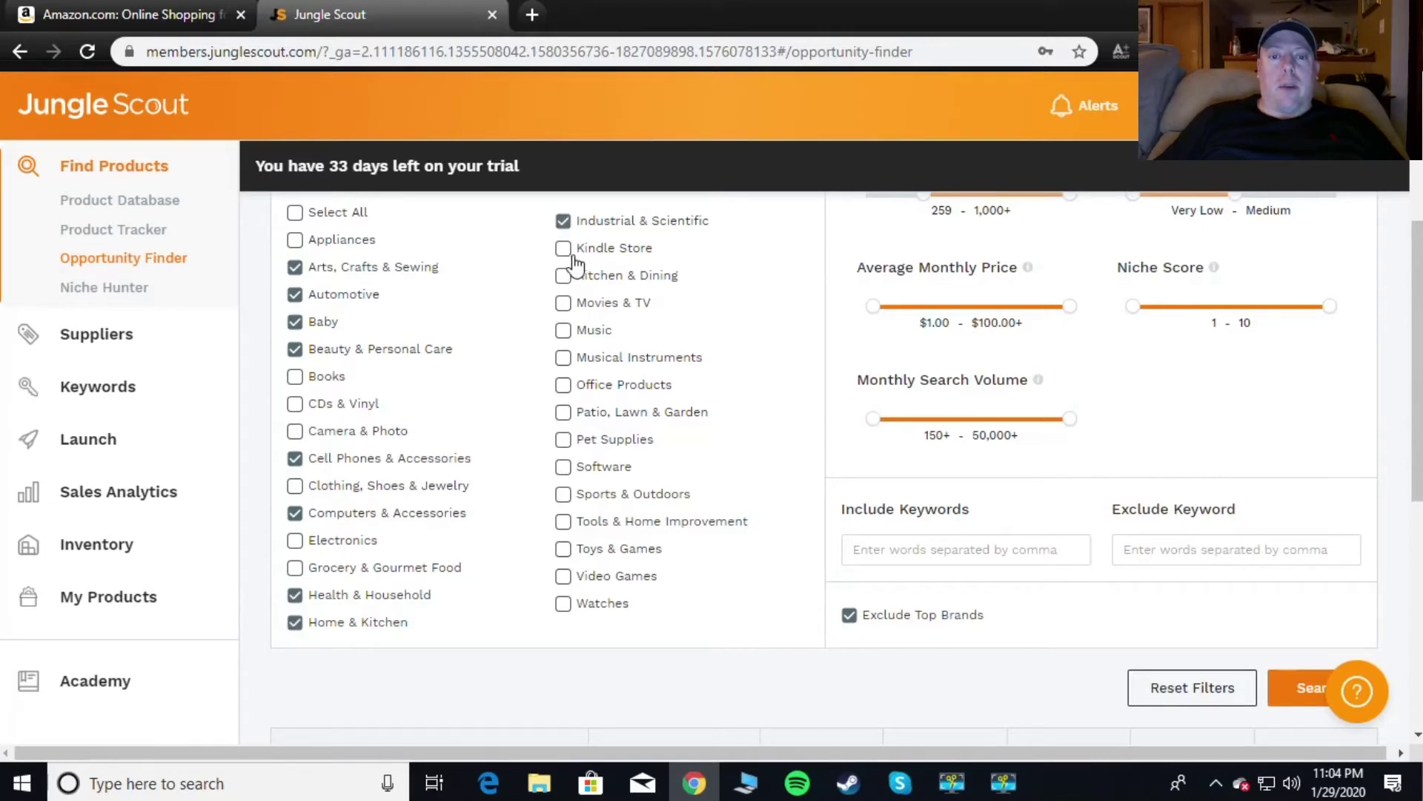
left_click(564, 276)
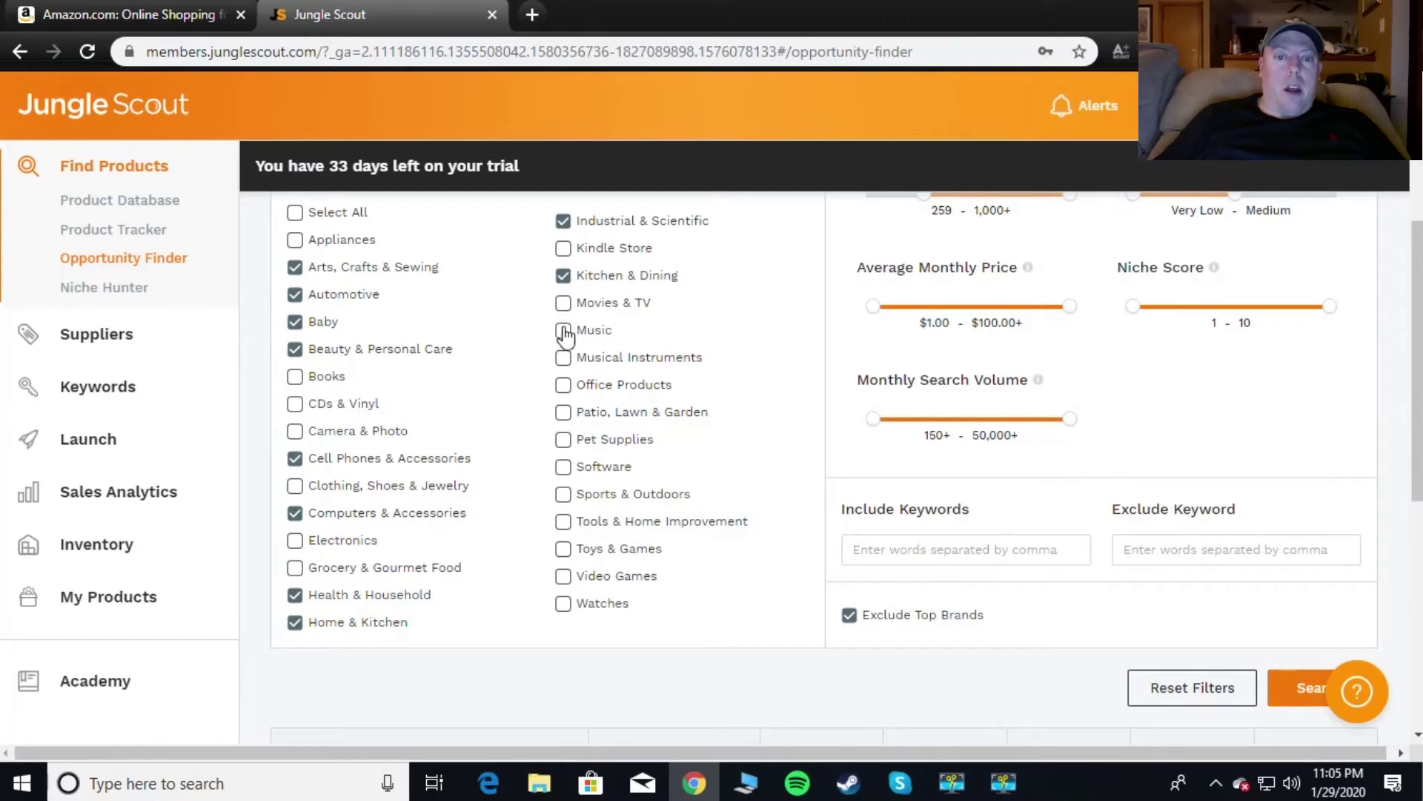
left_click(562, 386)
left_click(563, 412)
left_click(562, 439)
left_click(563, 467)
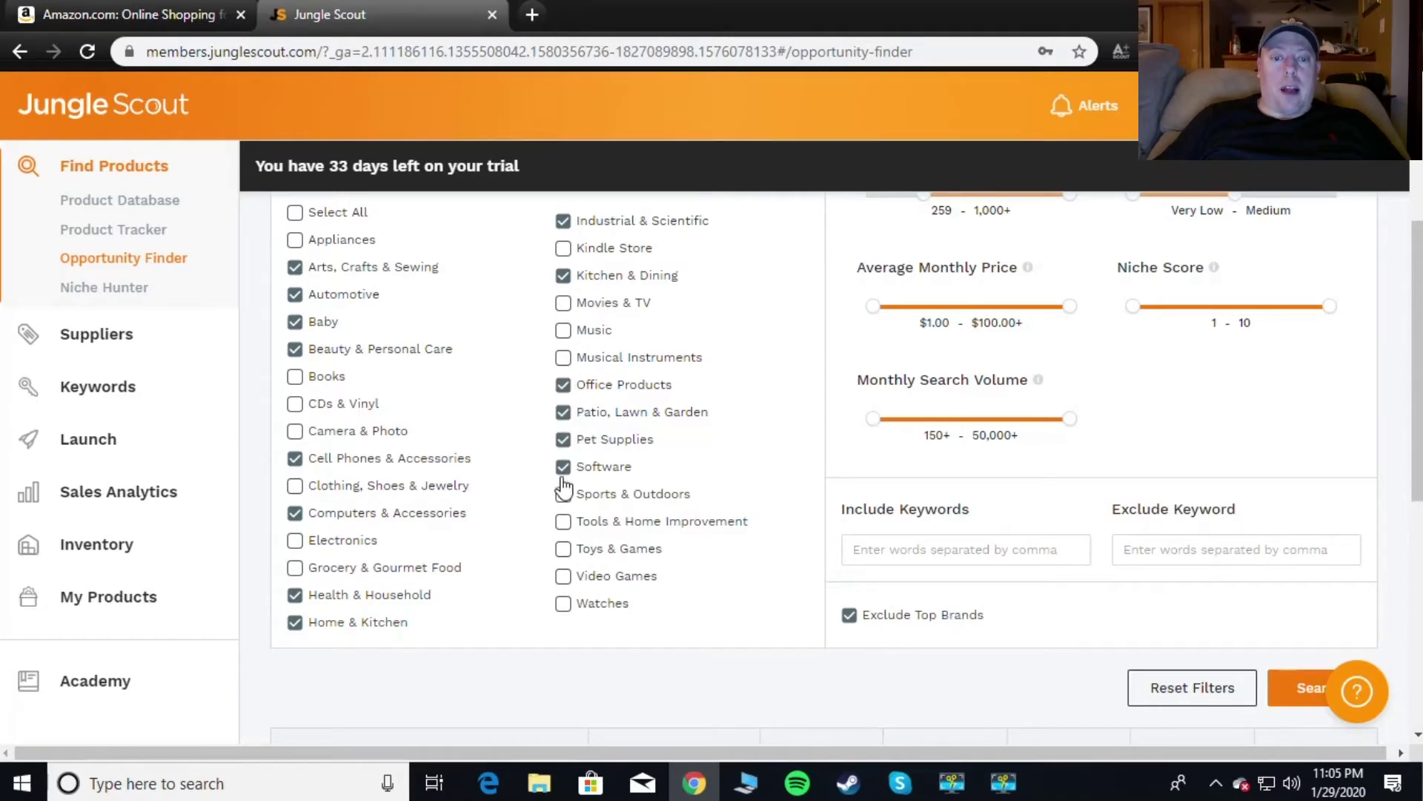
left_click(563, 469)
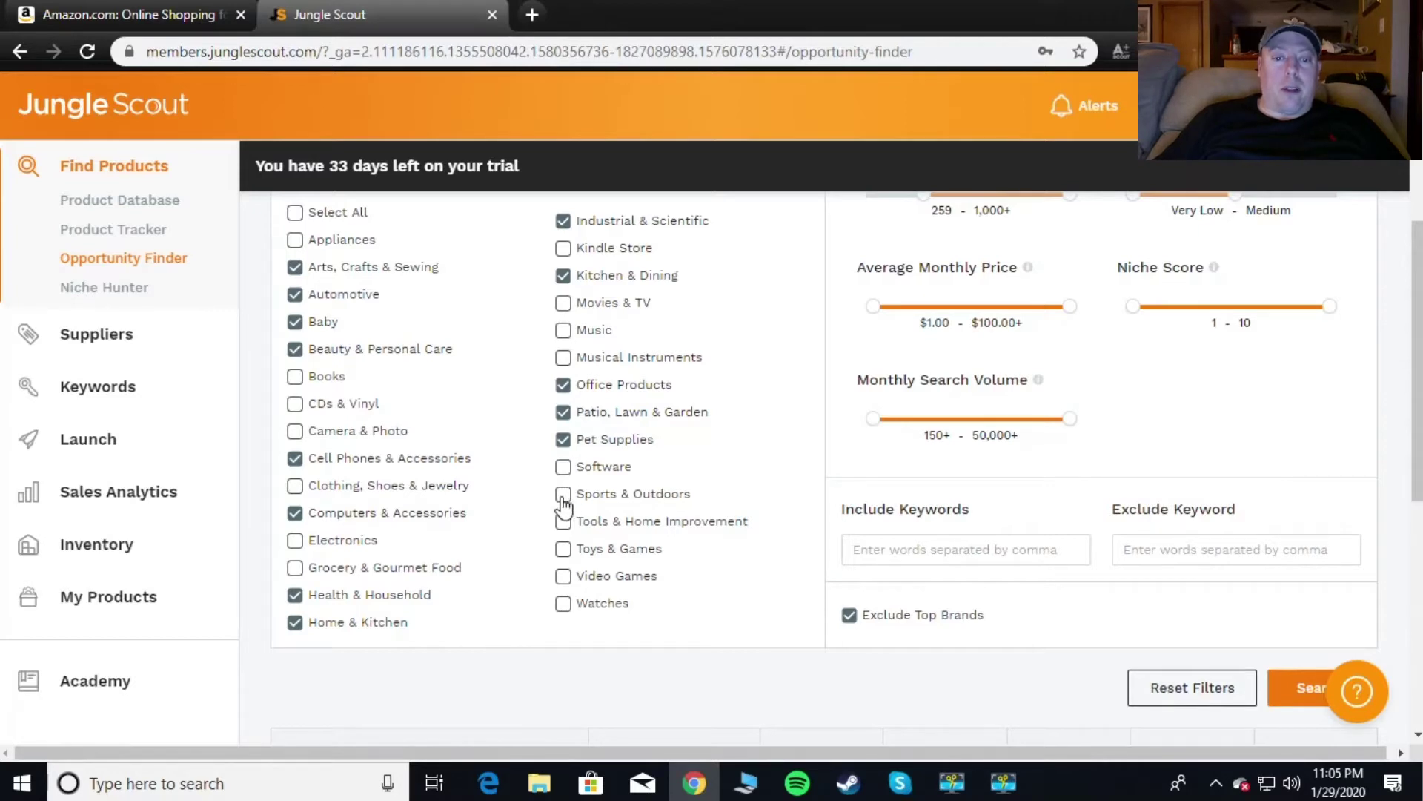
Add the Sports & Outdoors, Tools & Home Improvement, and Toys & Games categories to the selection
left_click(563, 495)
left_click(564, 522)
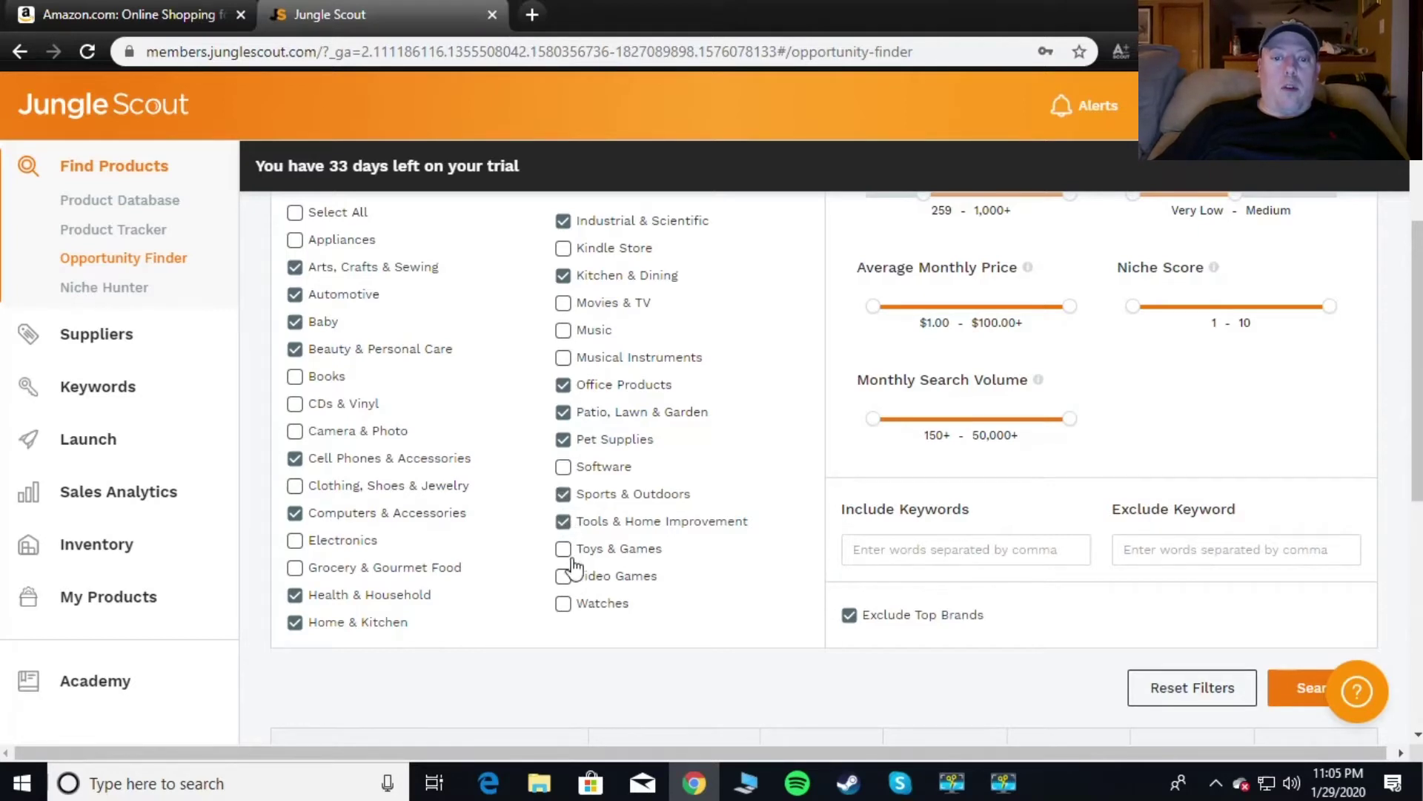
left_click(565, 550)
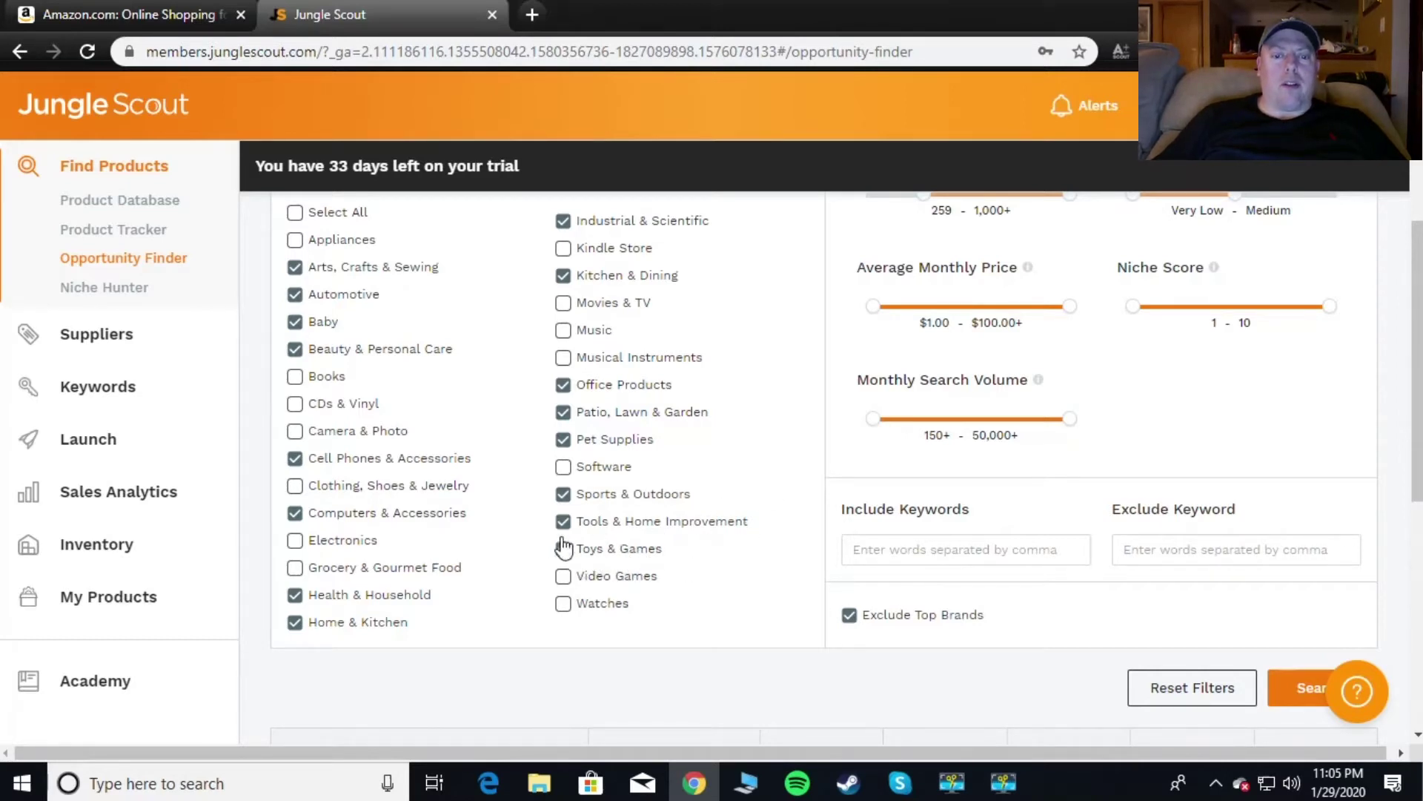
left_click(563, 577)
left_click(564, 577)
left_click(563, 603)
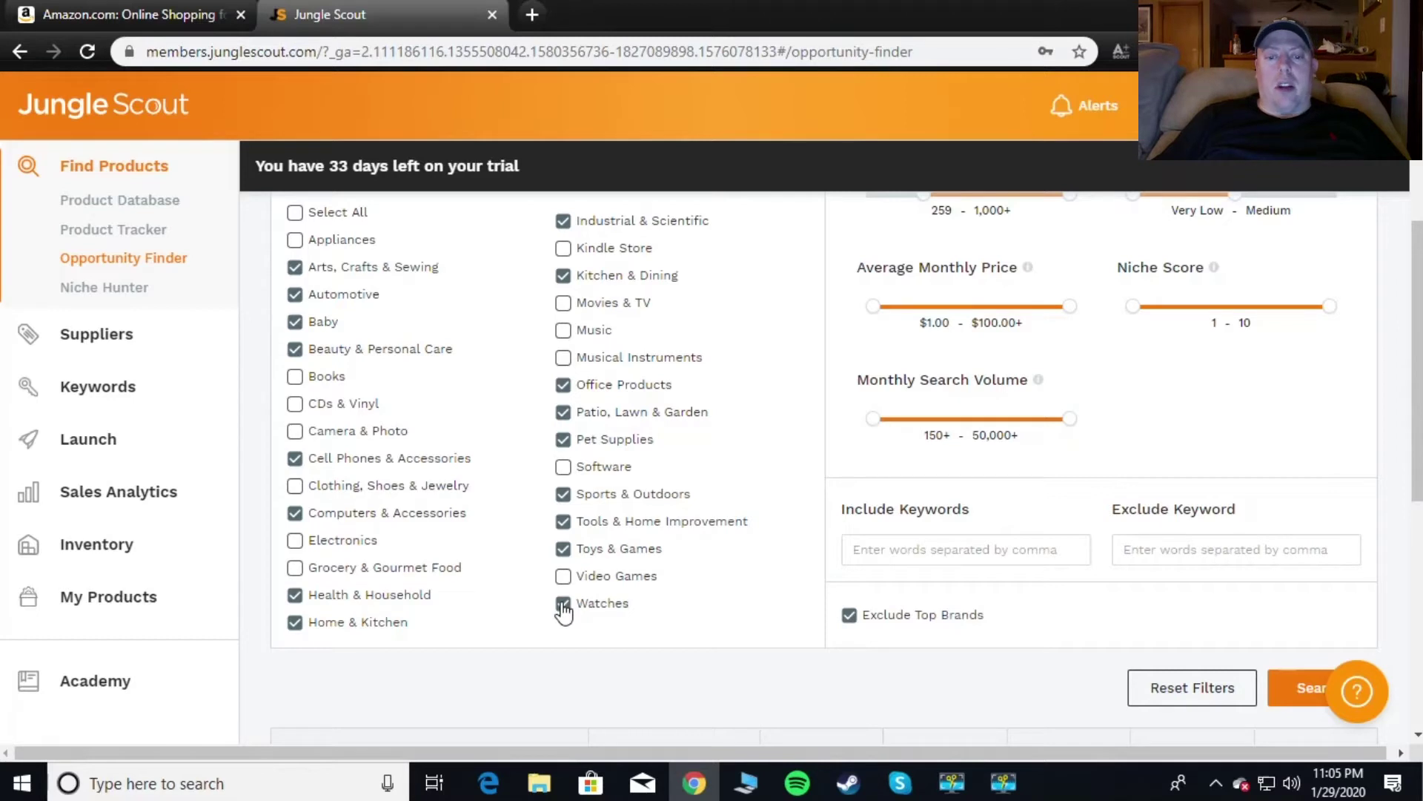
left_click(564, 604)
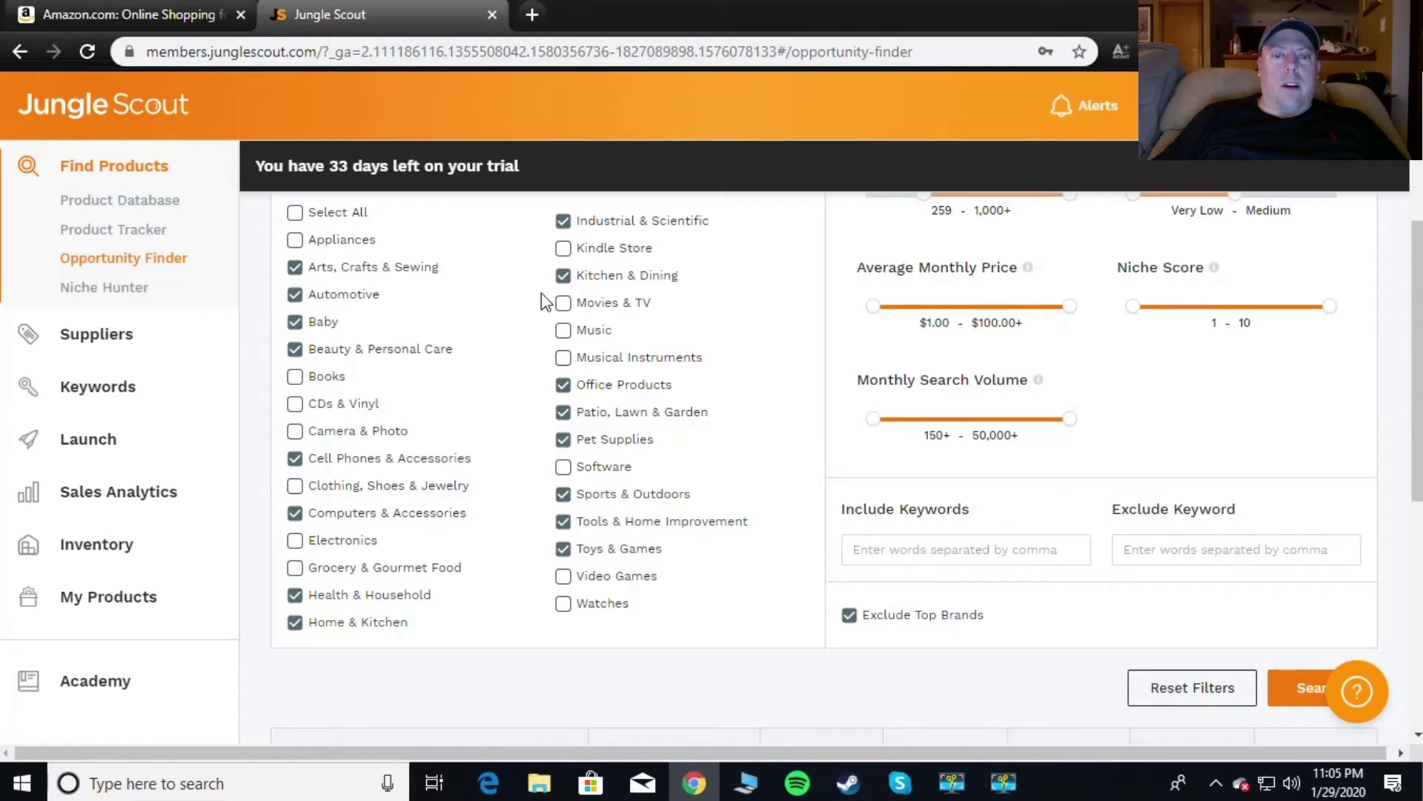
Clear all selected categories and select only Automotive, Home & Kitchen, and Pet Supplies
double_click(317, 213)
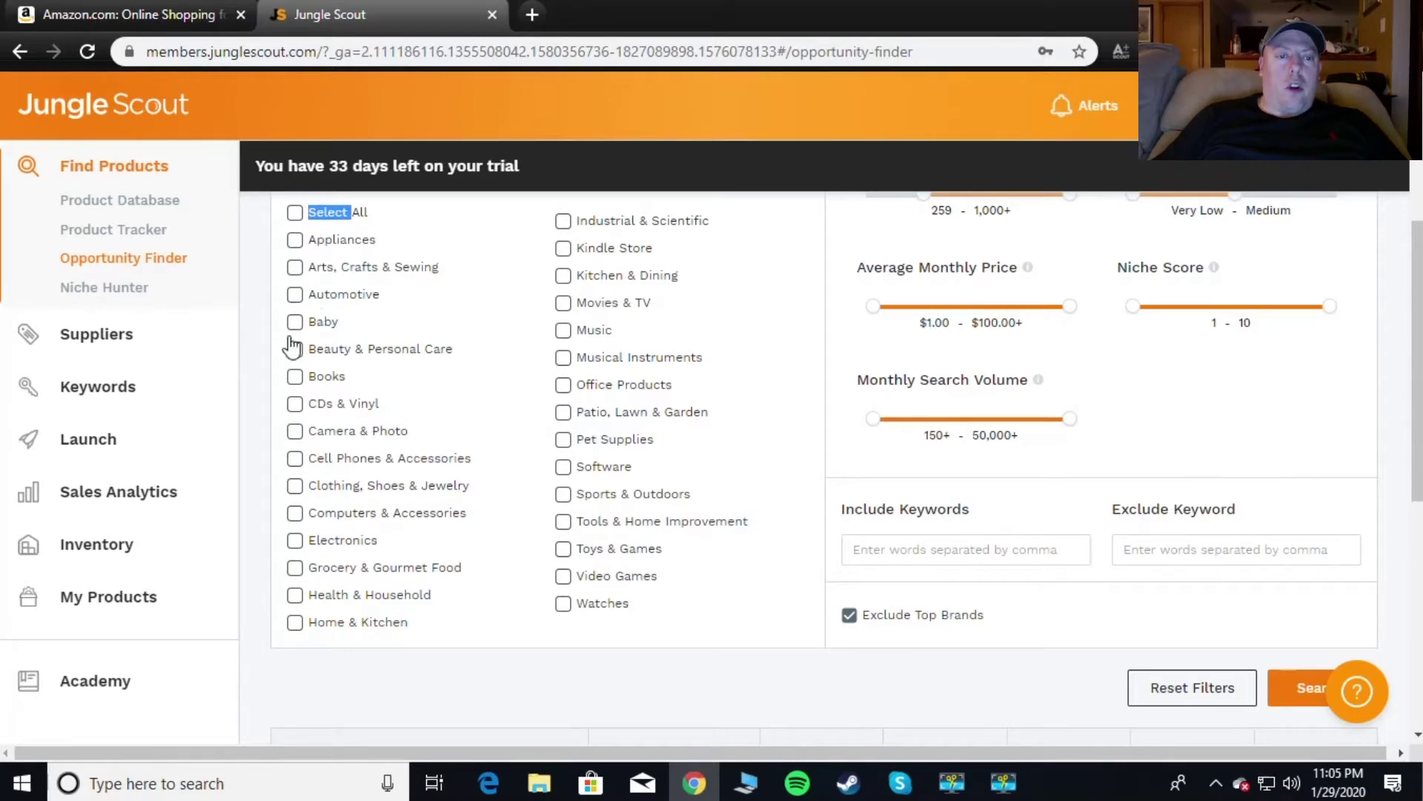
left_click(294, 294)
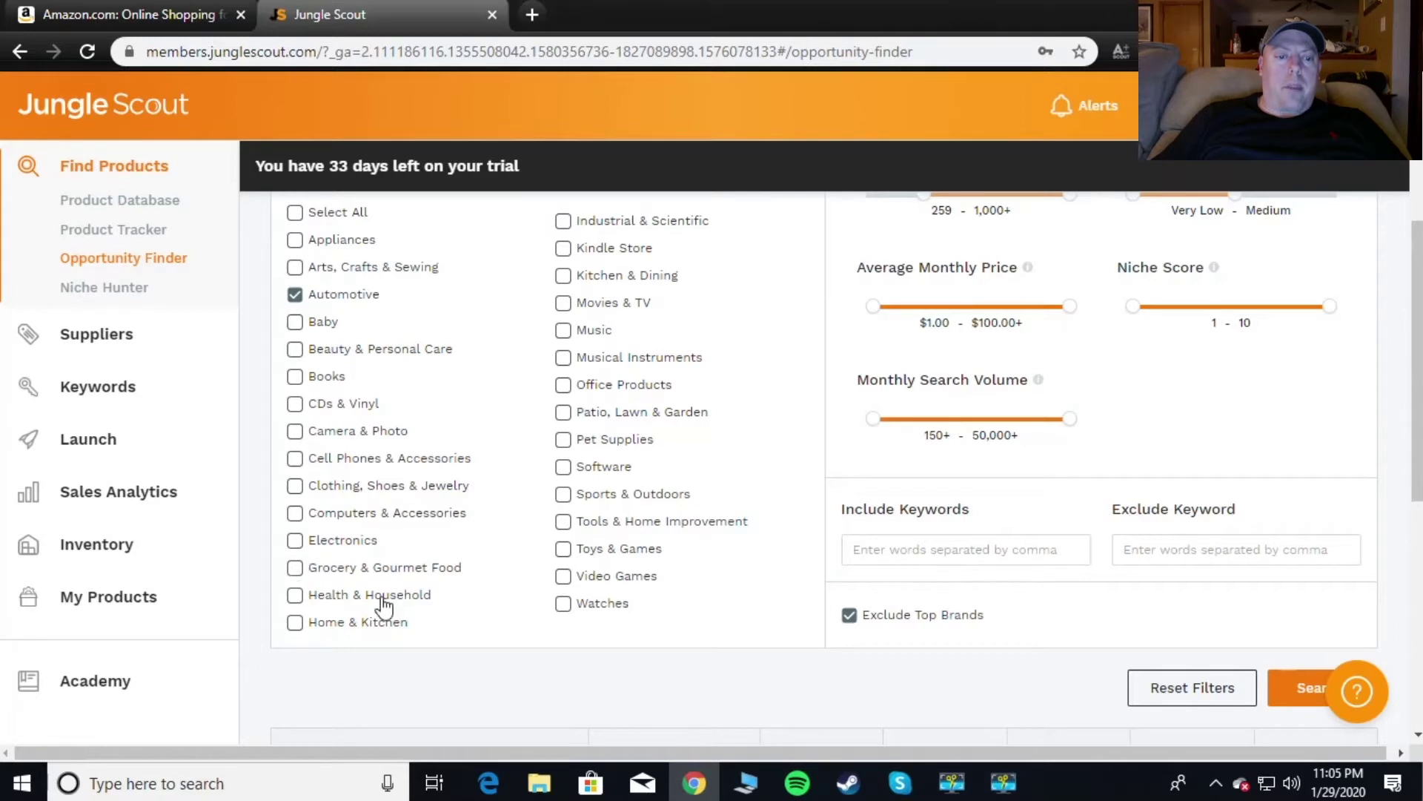
left_click(294, 622)
left_click(562, 440)
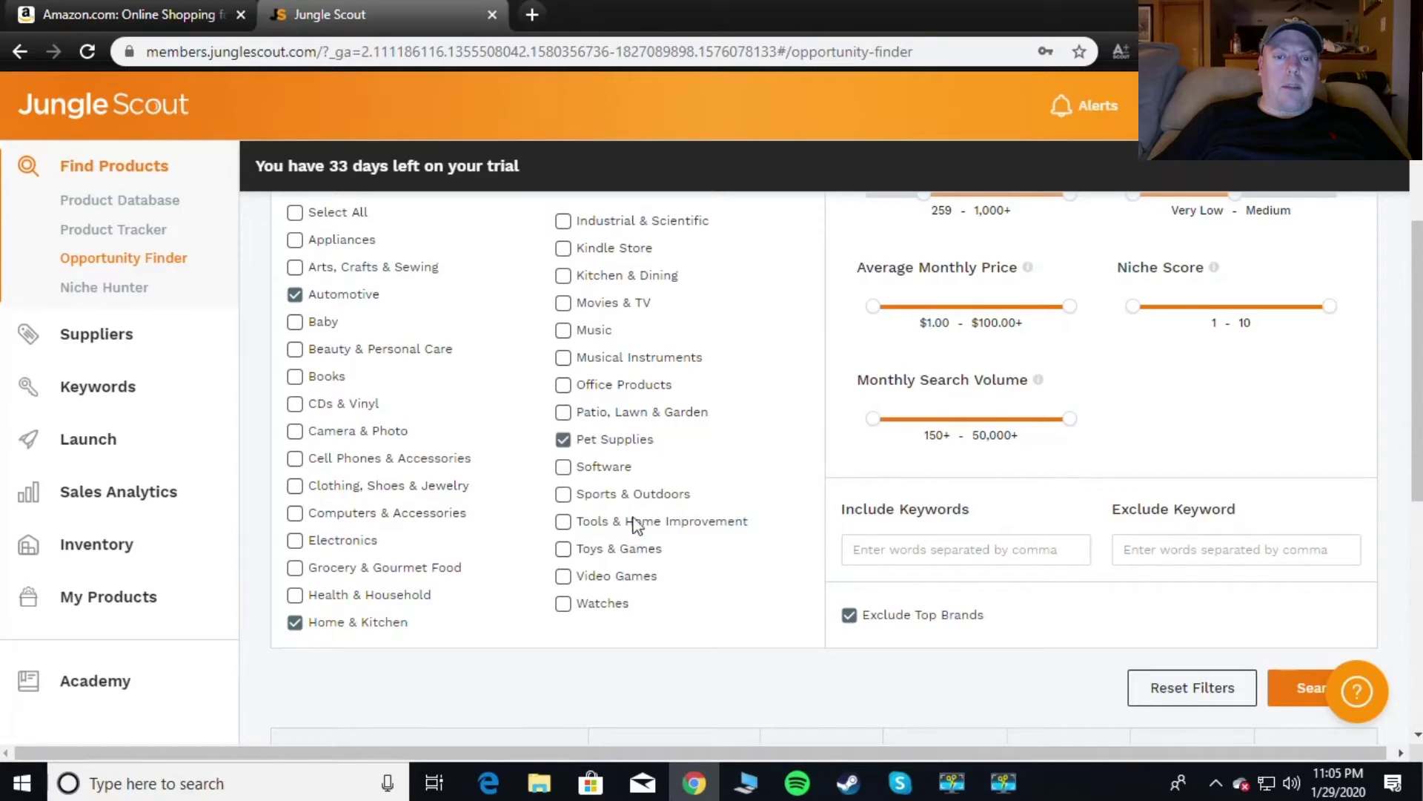
Raise the competition upper limit slightly within Medium and set the minimum average monthly price to $20.00
scroll(945, 371, "up", 3)
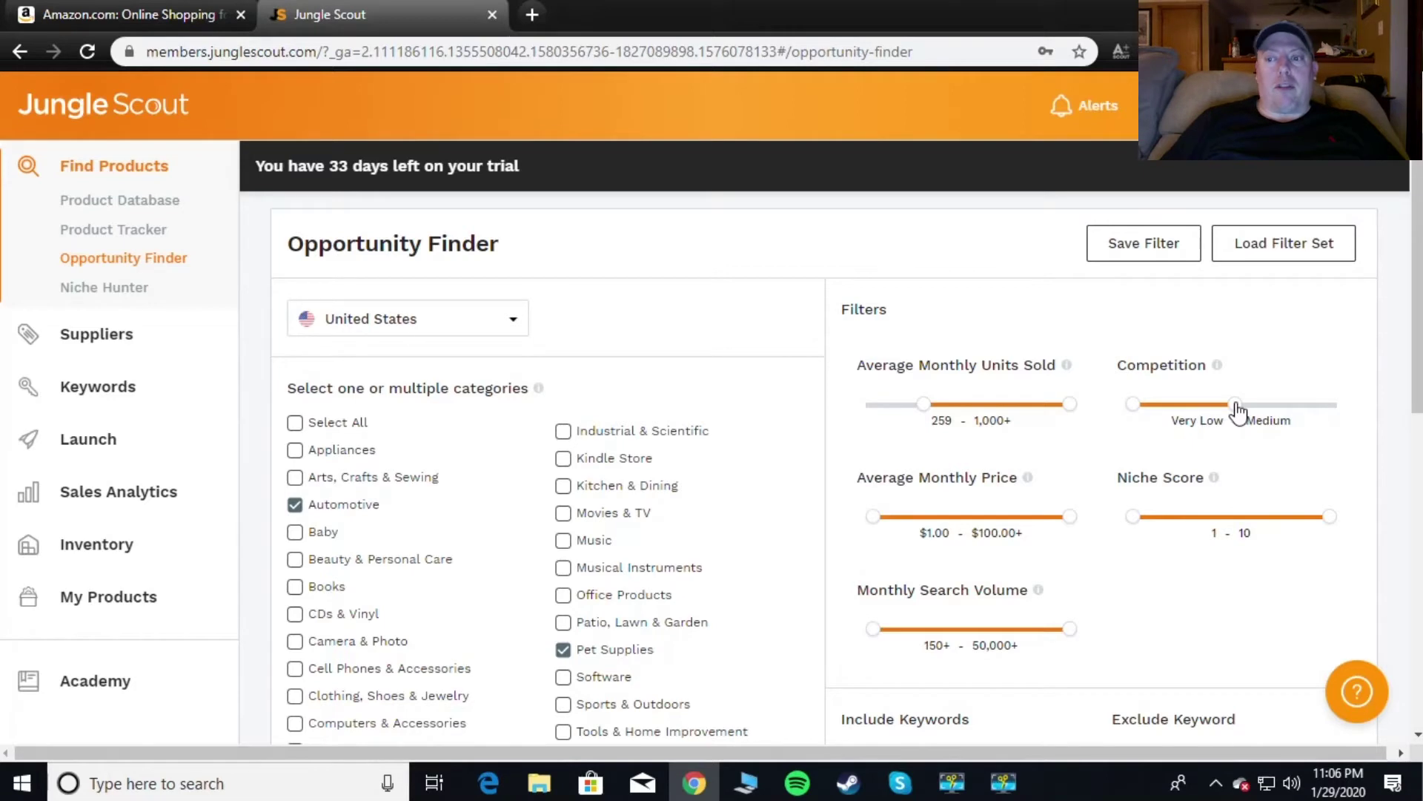
mouse_move(1238, 410)
left_mouse_down()
mouse_move(1266, 410)
mouse_move(1238, 411)
mouse_move(1266, 411)
mouse_move(1251, 412)
left_mouse_up()
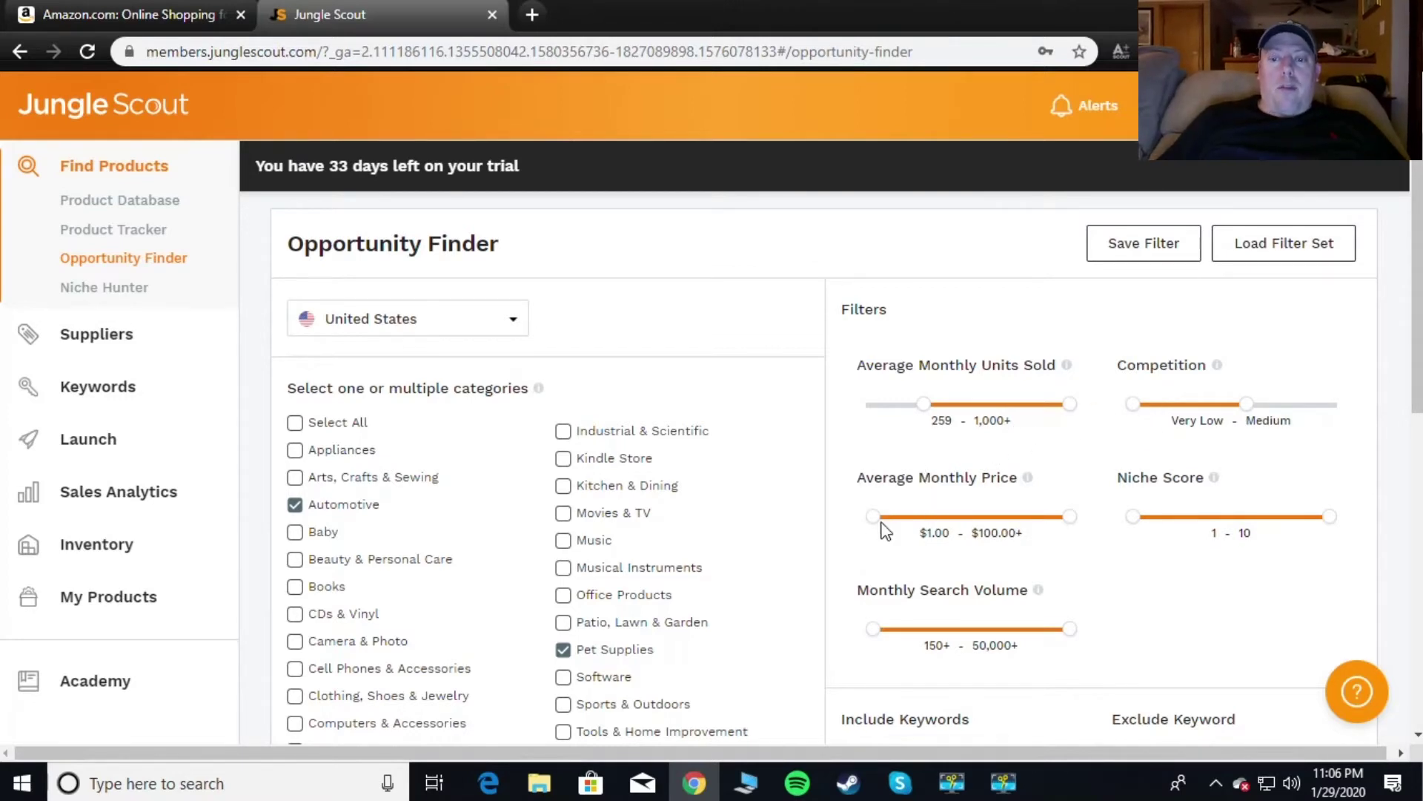
left_click_drag(873, 517, 912, 524)
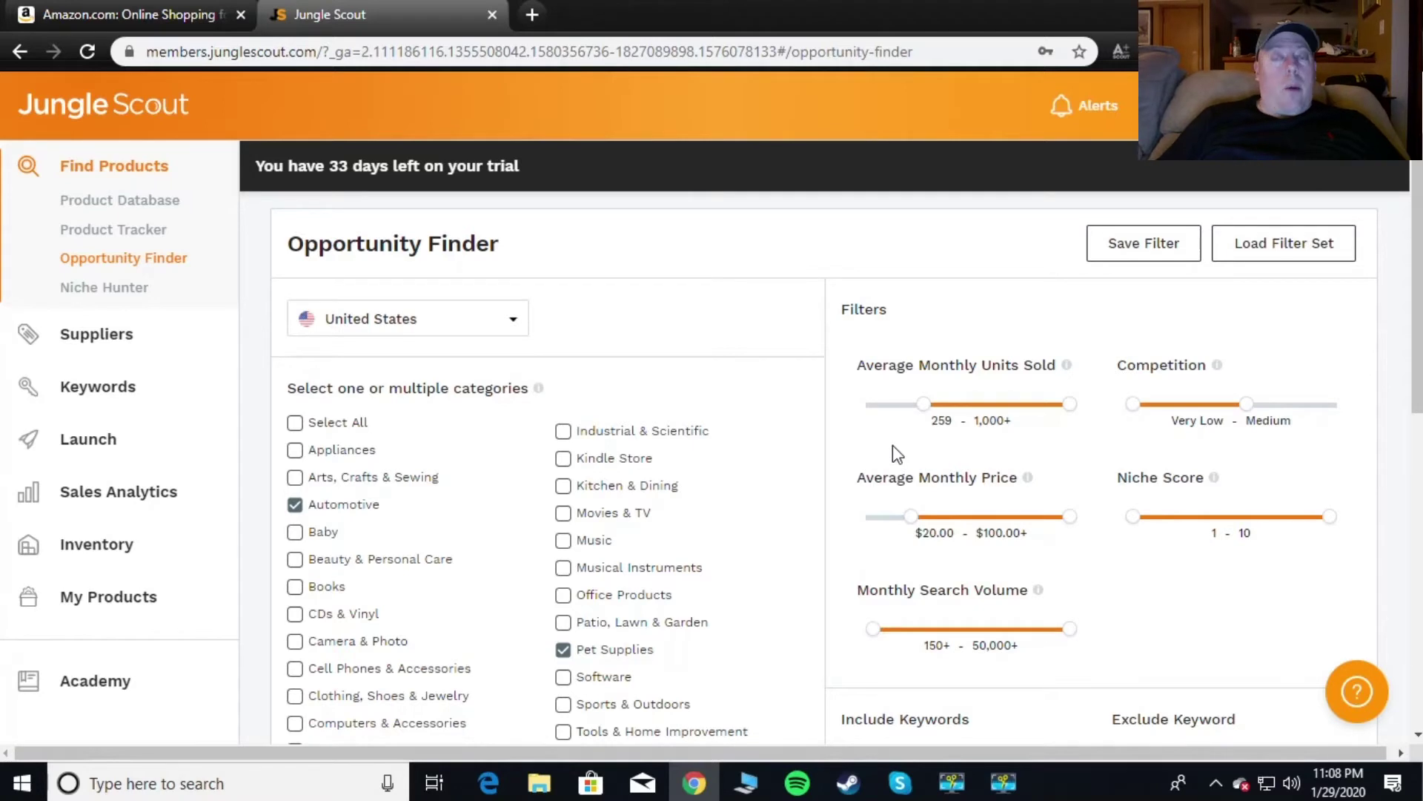
Set the niche score filter to the range 6 to 10
scroll(892, 445, "down", 1)
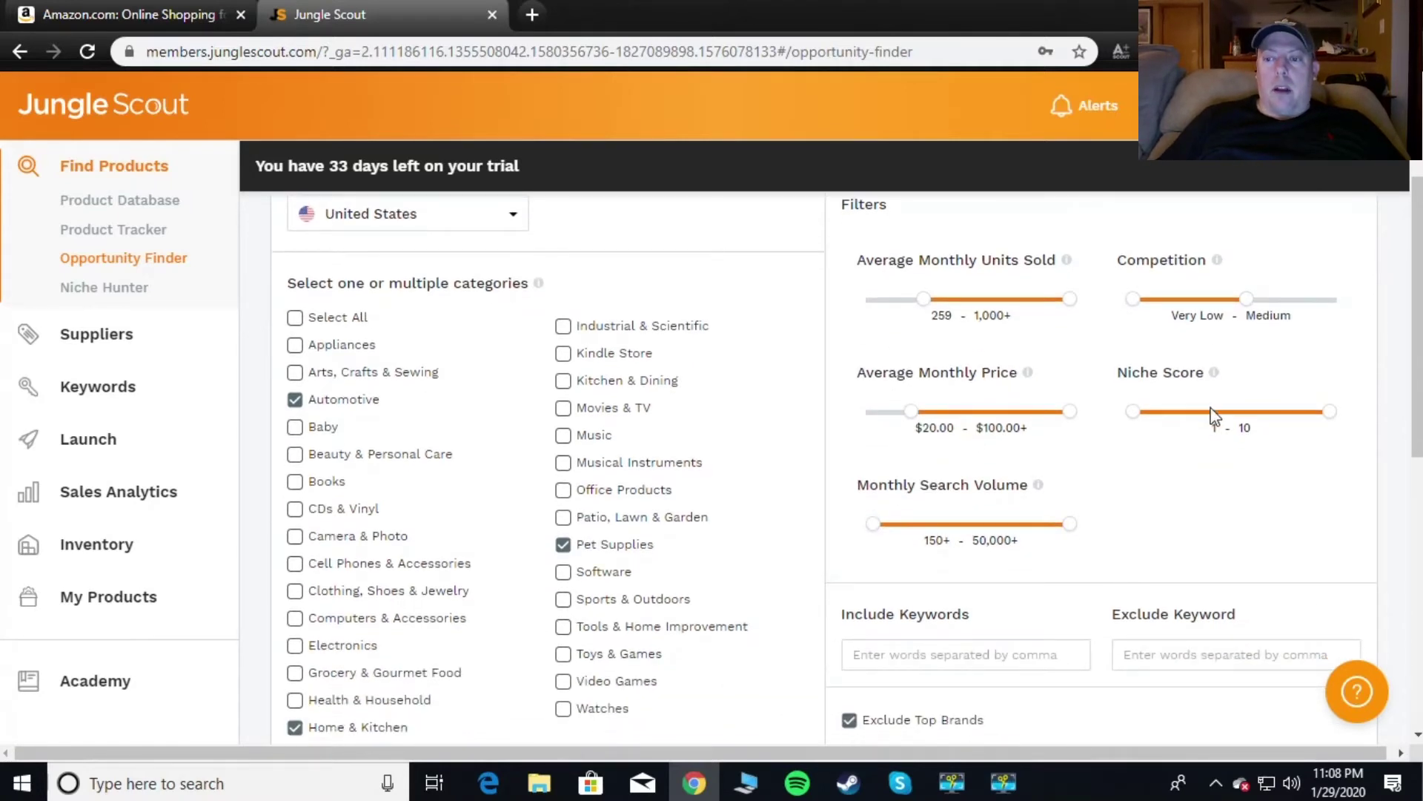
left_click_drag(1149, 412, 1258, 425)
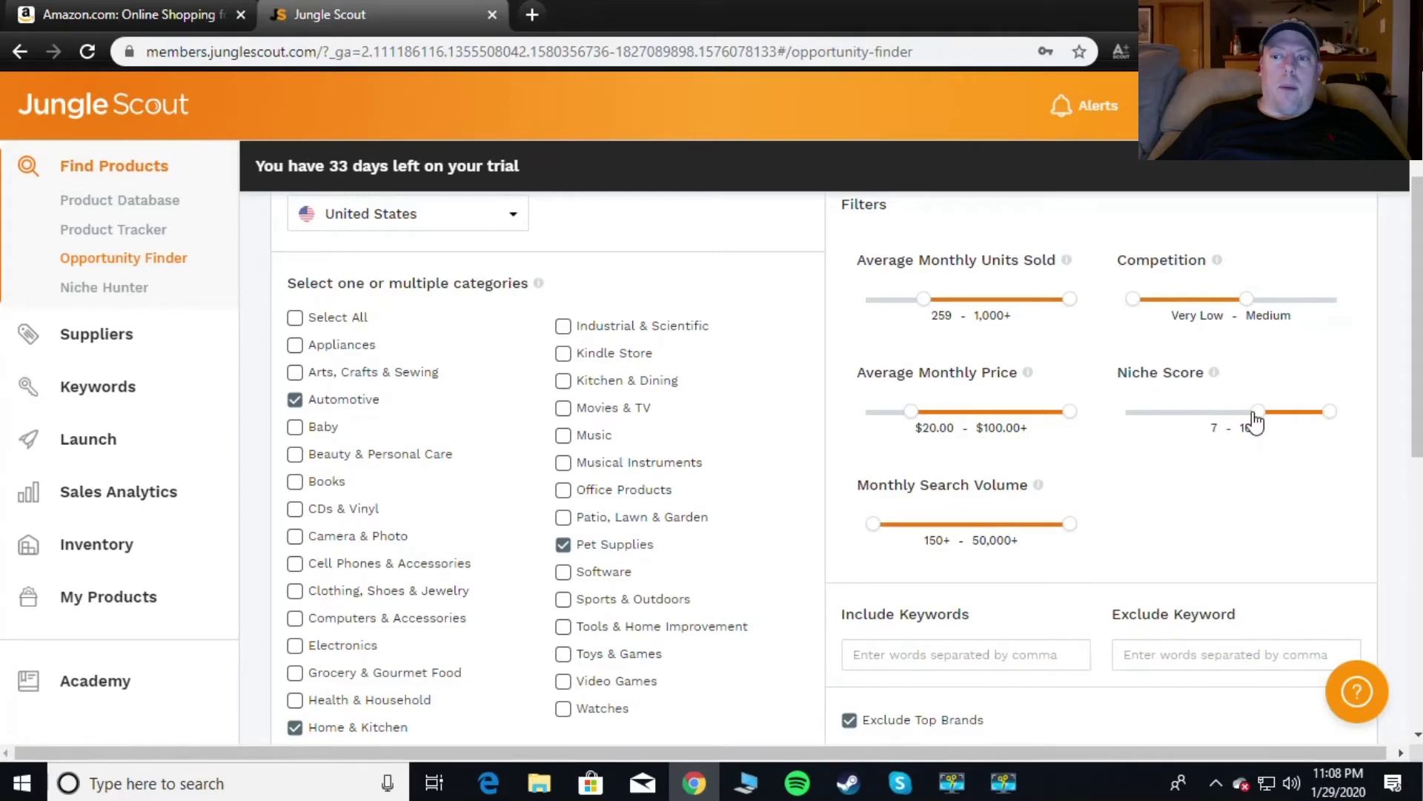
left_click_drag(1257, 415, 1241, 420)
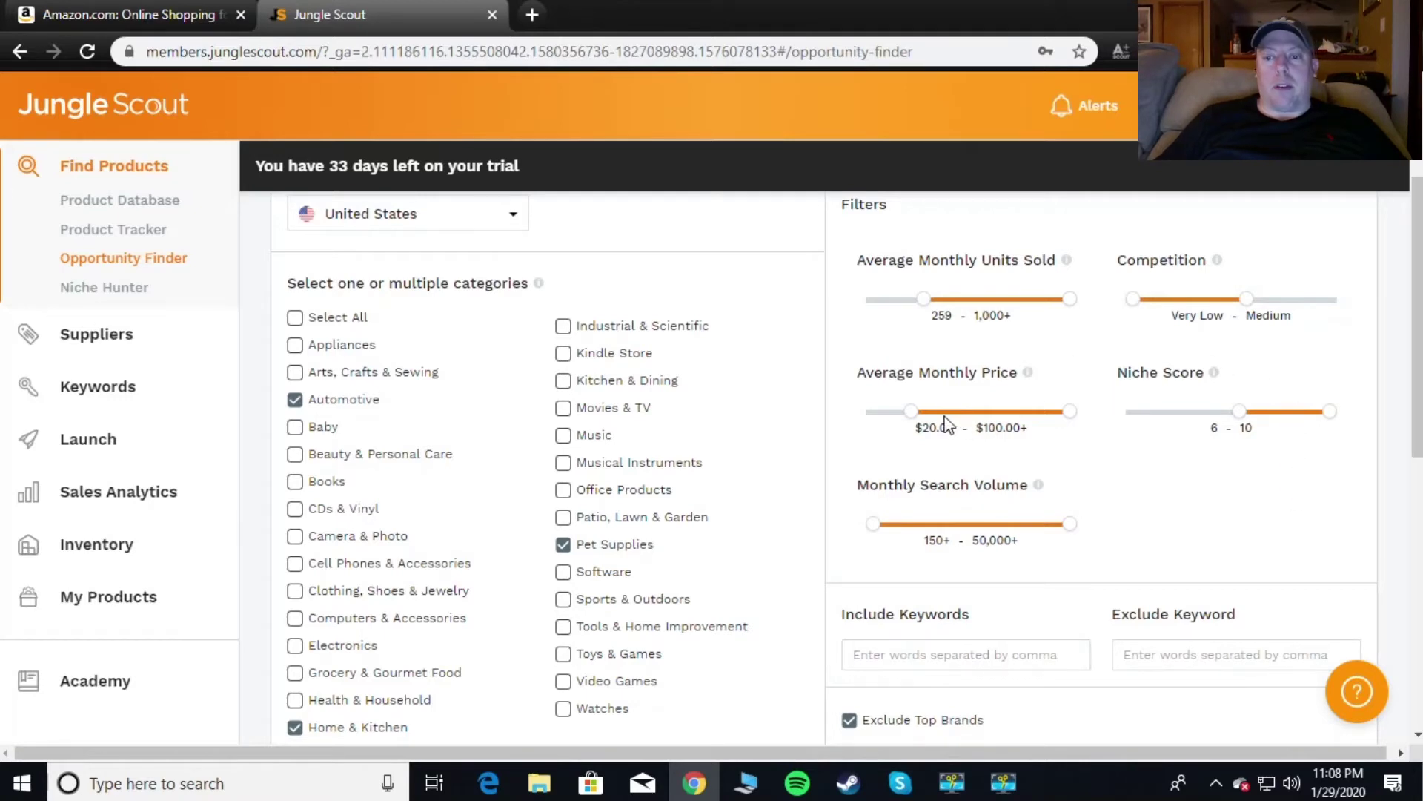
Set the minimum average monthly price to $39.00 and the minimum monthly search volume to 150+
left_click_drag(917, 417, 955, 420)
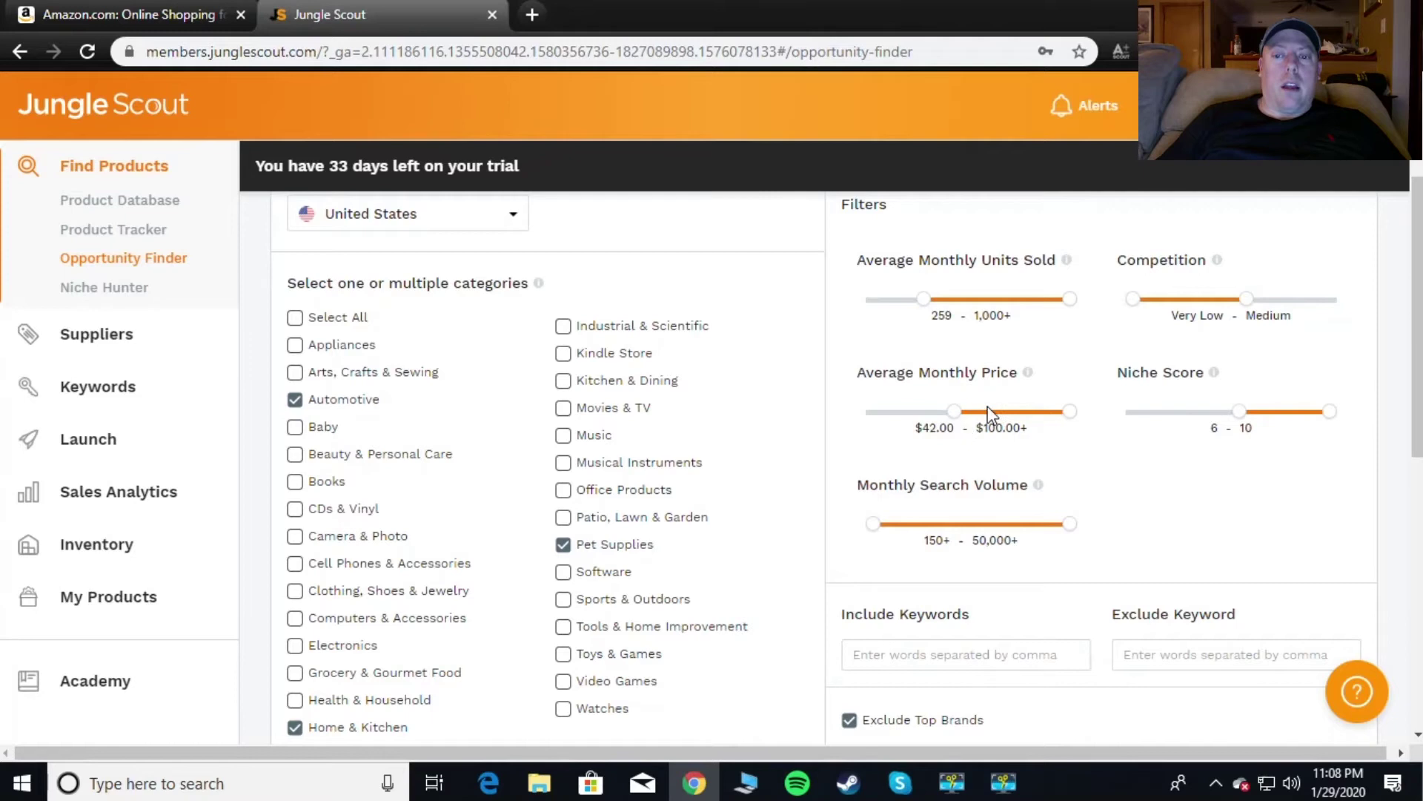
left_click_drag(958, 420, 952, 418)
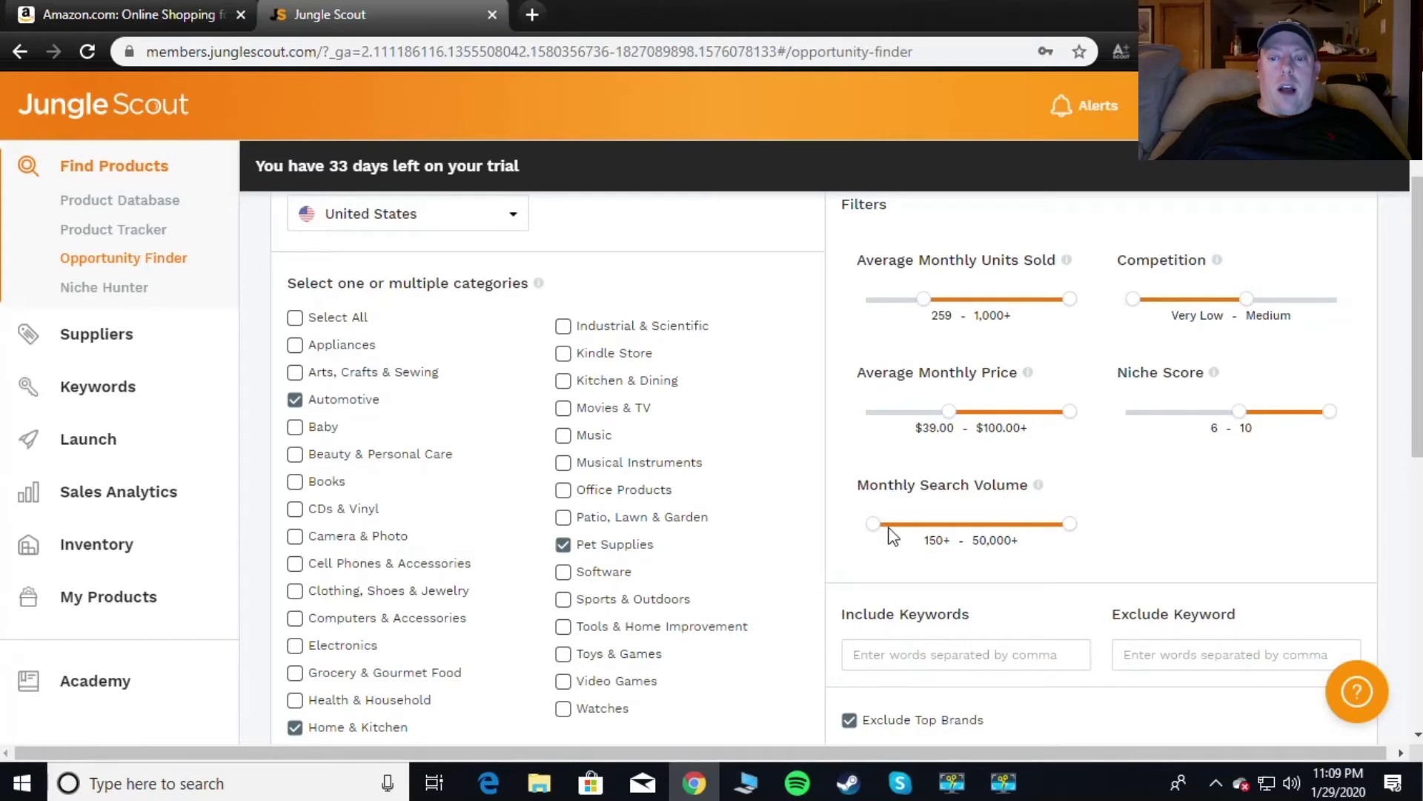
mouse_move(876, 525)
left_mouse_down()
mouse_move(899, 528)
mouse_move(855, 517)
left_mouse_up()
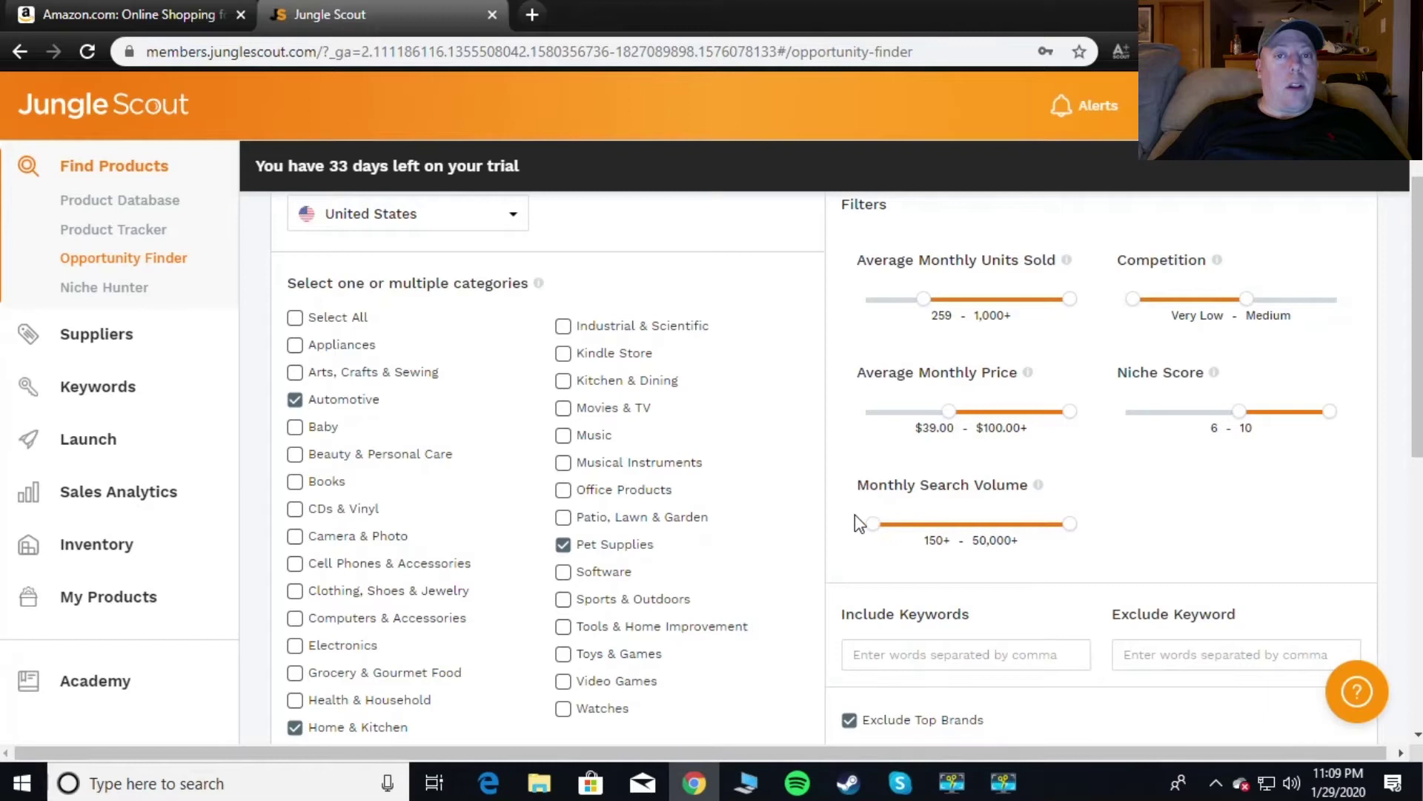
Review the selected categories and the current ranges for units sold, competition, price, niche score and search volume
scroll(1058, 465, "down", 2)
scroll(1185, 381, "up", 2)
scroll(1099, 368, "down", 2)
mouse_move(873, 421)
left_mouse_down()
mouse_move(934, 425)
mouse_move(860, 430)
left_mouse_up()
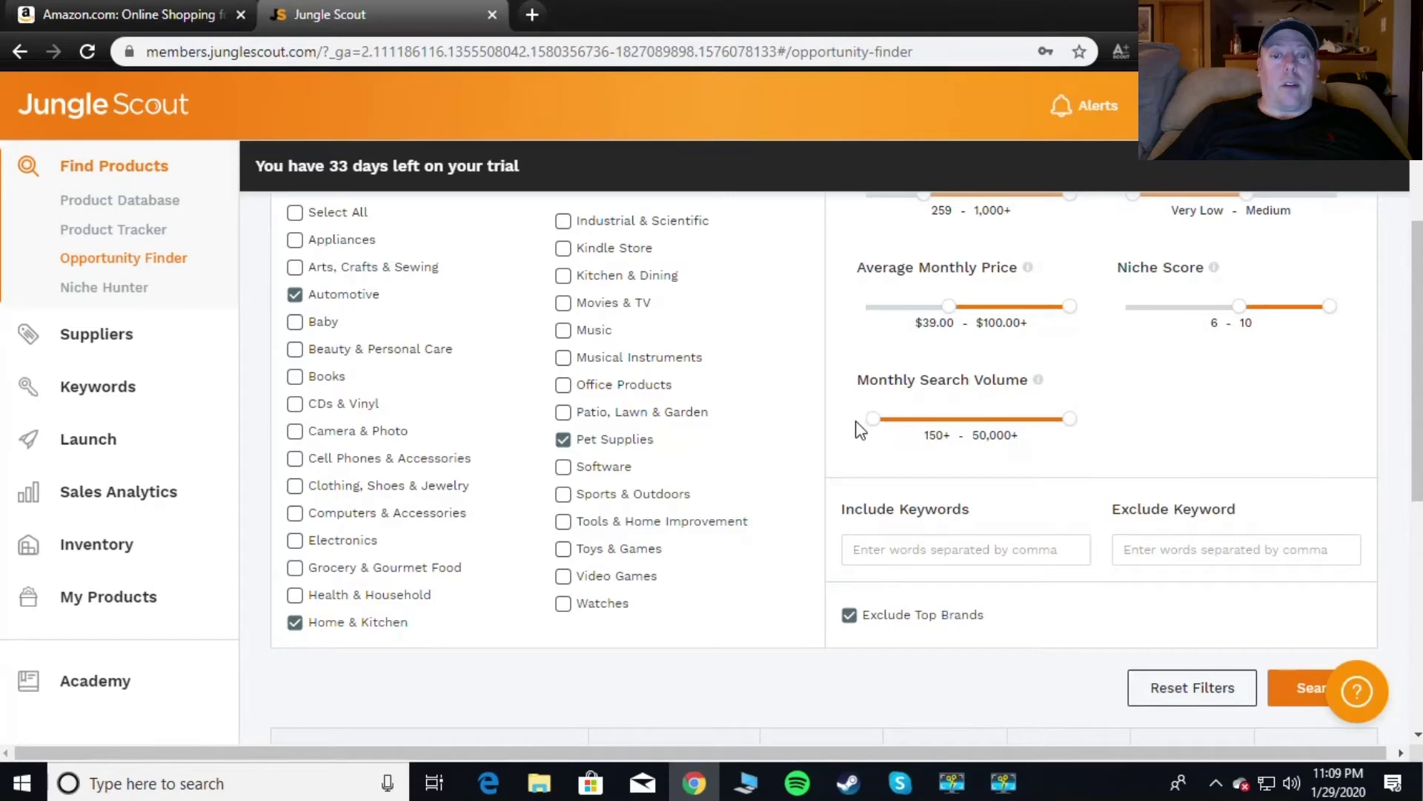
scroll(911, 381, "down", 4)
scroll(1096, 372, "up", 4)
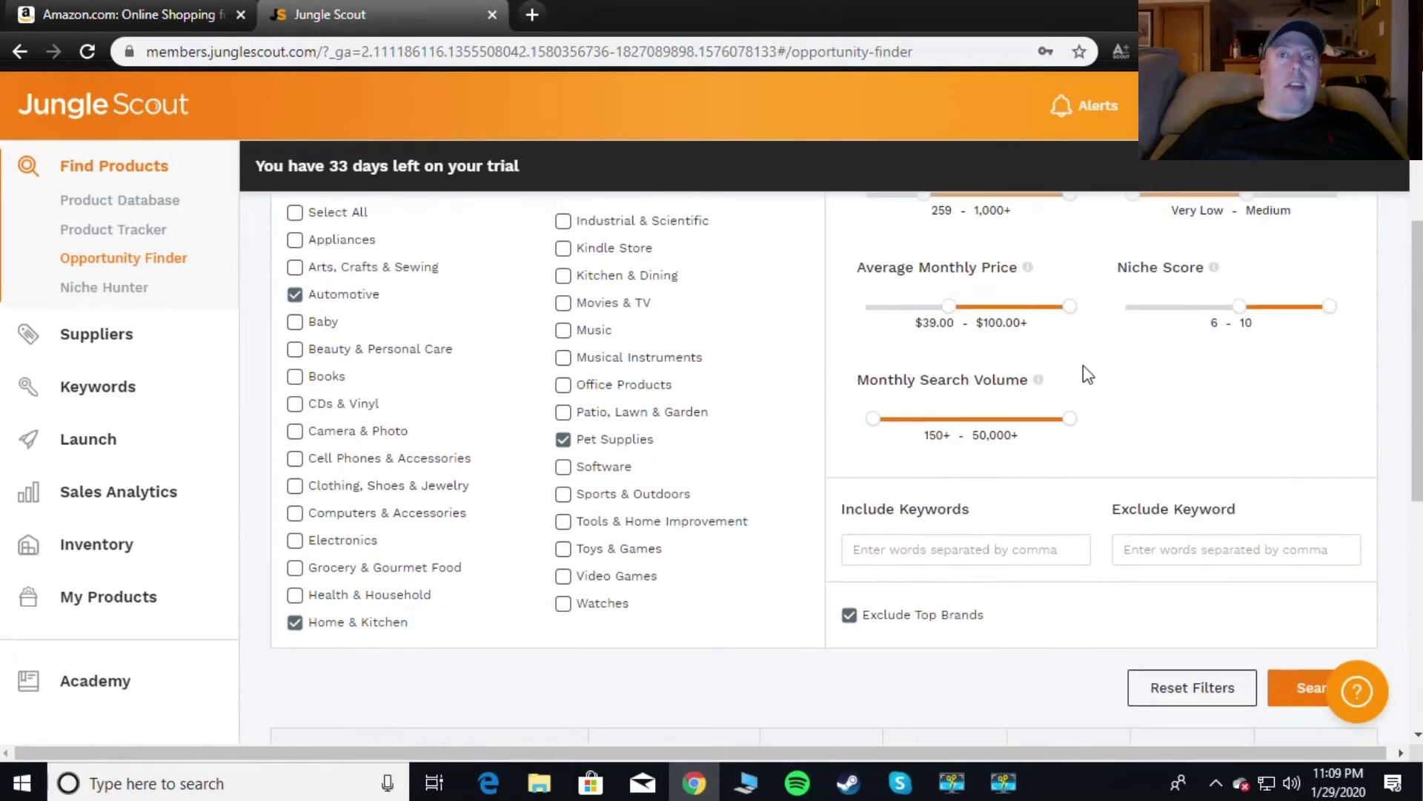
scroll(1234, 605, "down", 1)
scroll(1186, 504, "down", 1)
scroll(1160, 456, "up", 3)
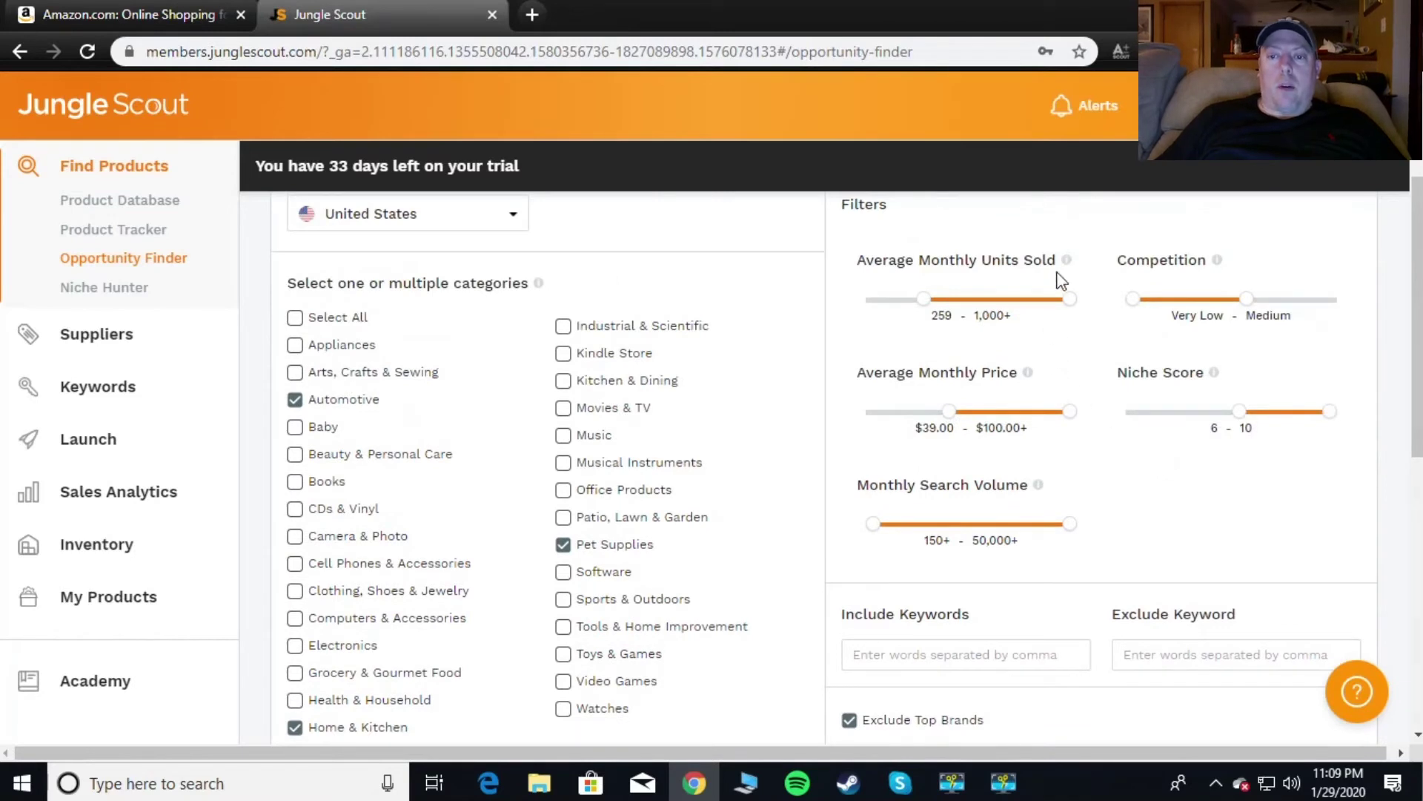
mouse_move(1066, 265)
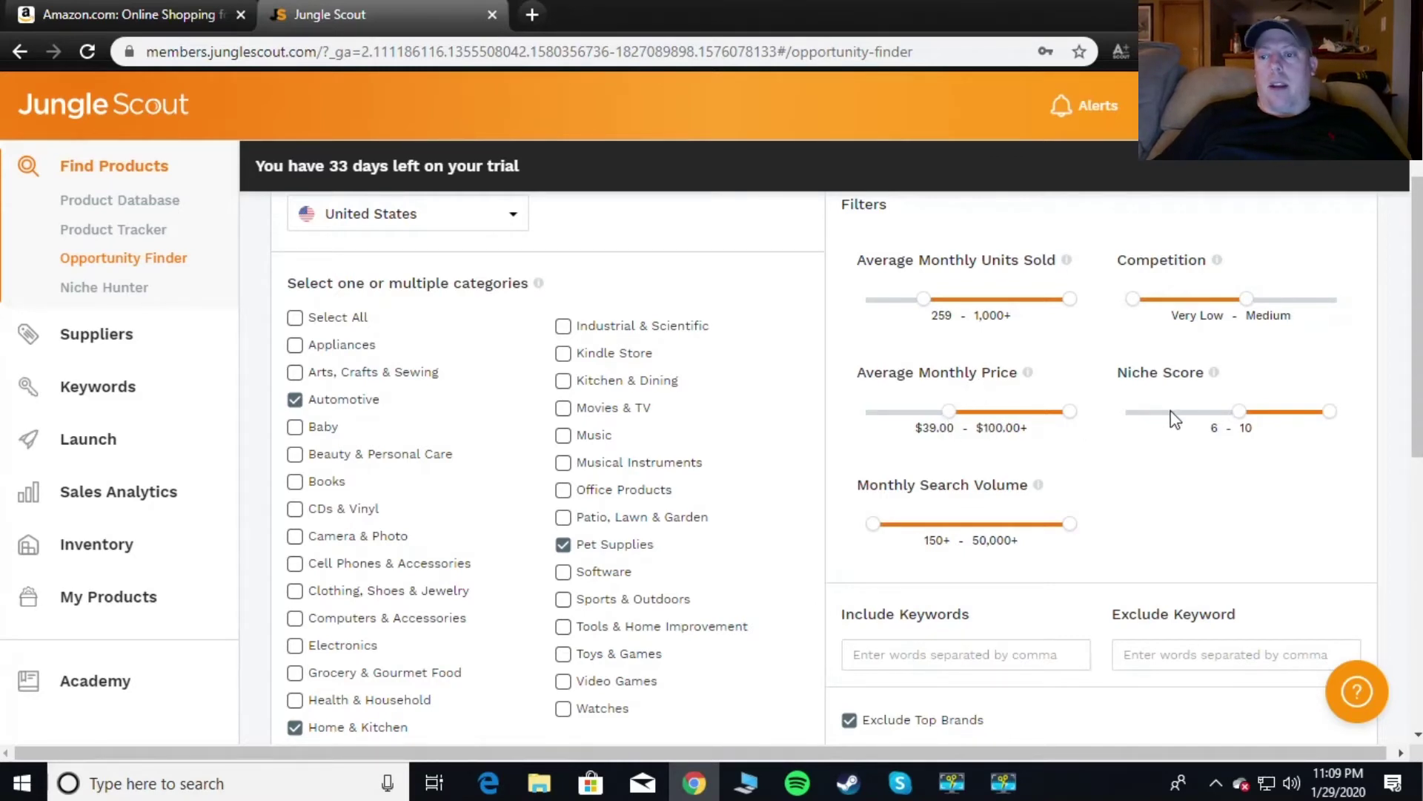
mouse_move(1212, 374)
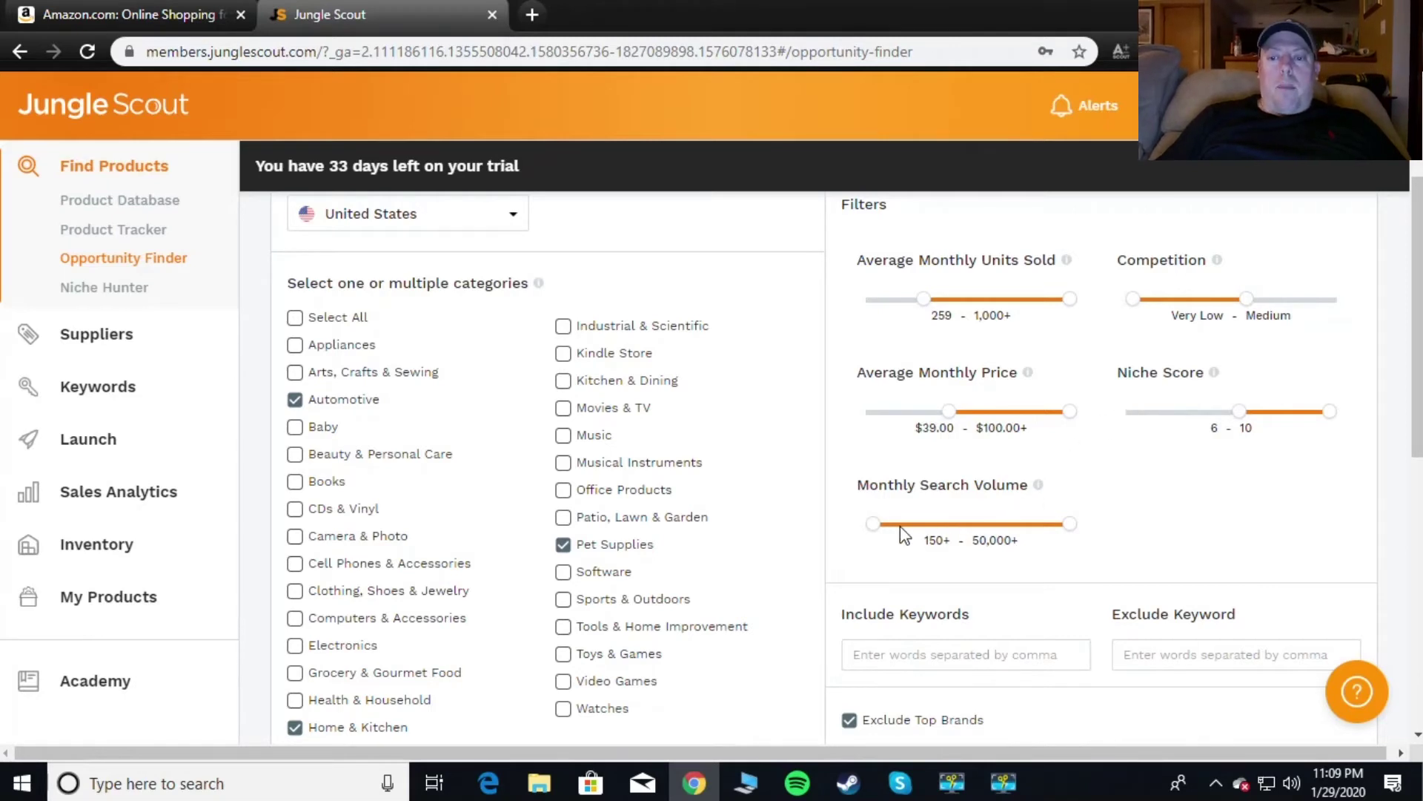
Try a minimum monthly search volume of 5,349 and return it to 150+
left_click_drag(875, 524, 896, 530)
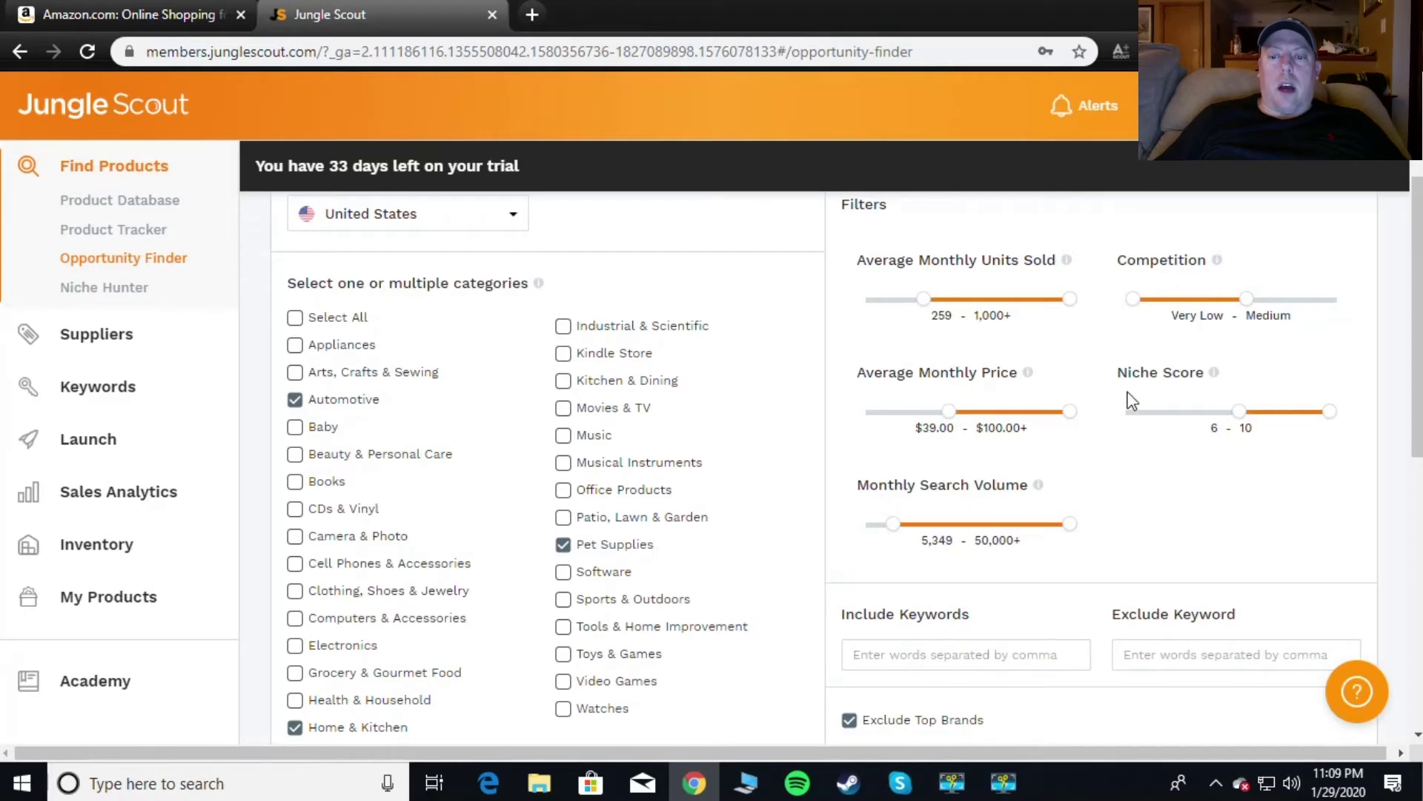
scroll(1123, 400, "down", 1)
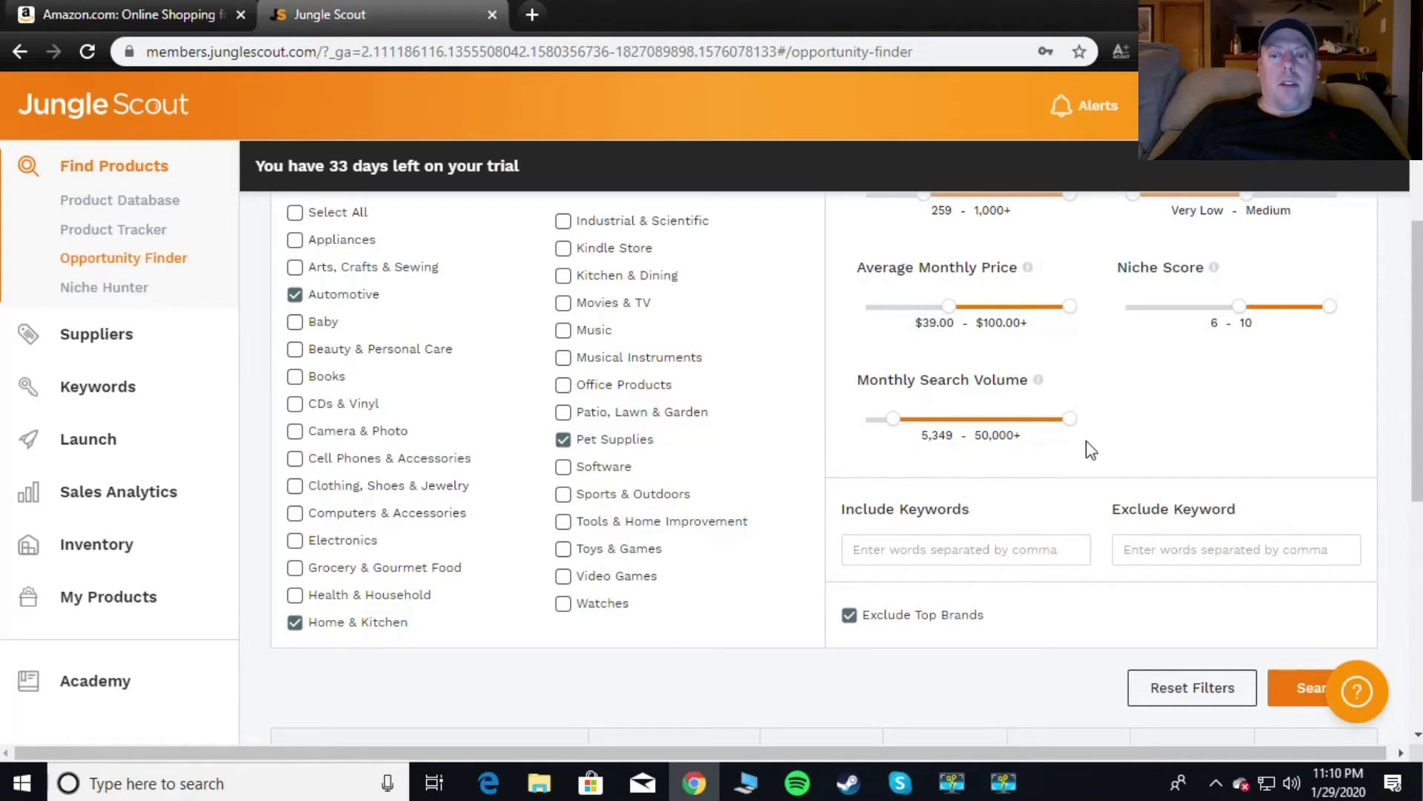
left_click_drag(893, 419, 853, 427)
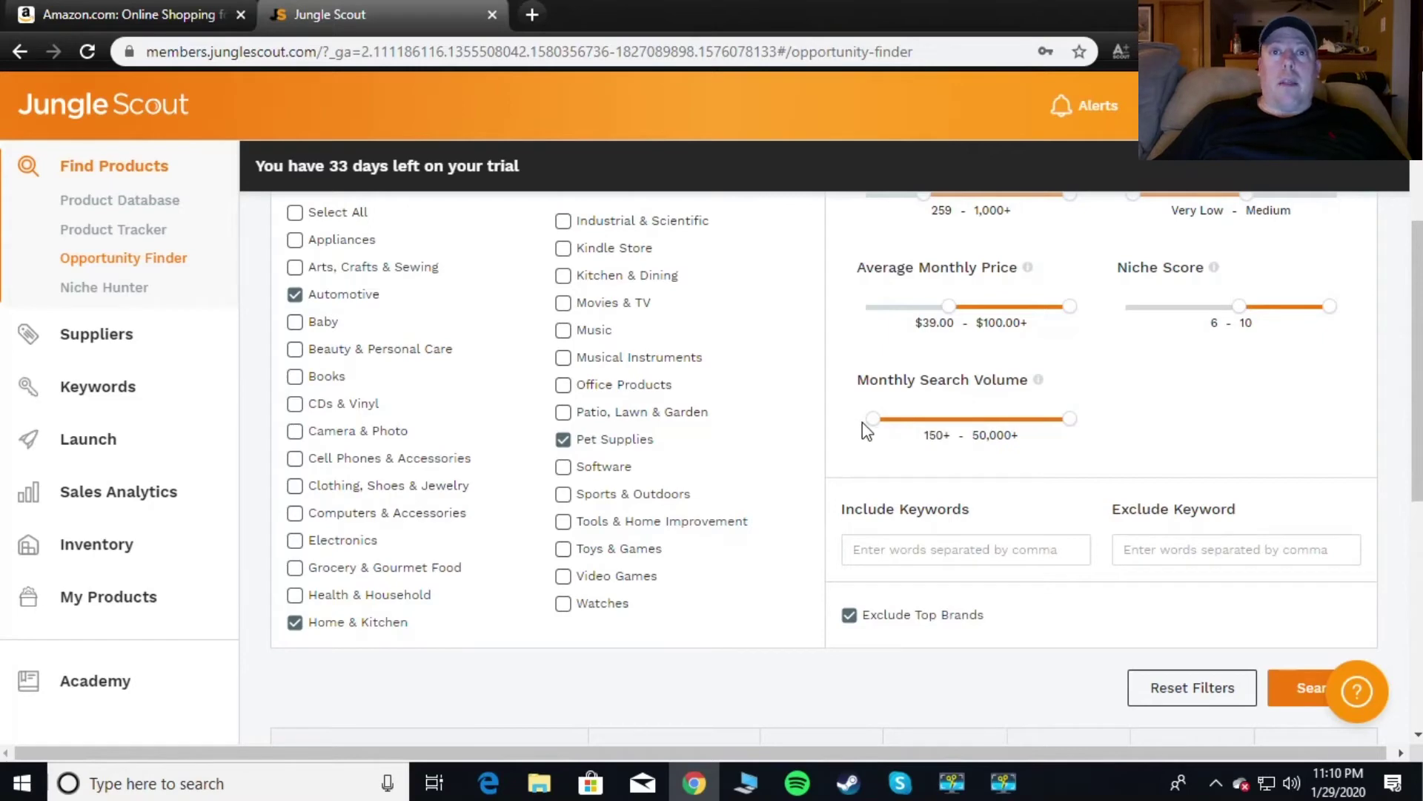
Run the niche search with the chosen categories and filters, keeping top brands excluded
scroll(1026, 454, "down", 2)
scroll(1041, 454, "up", 5)
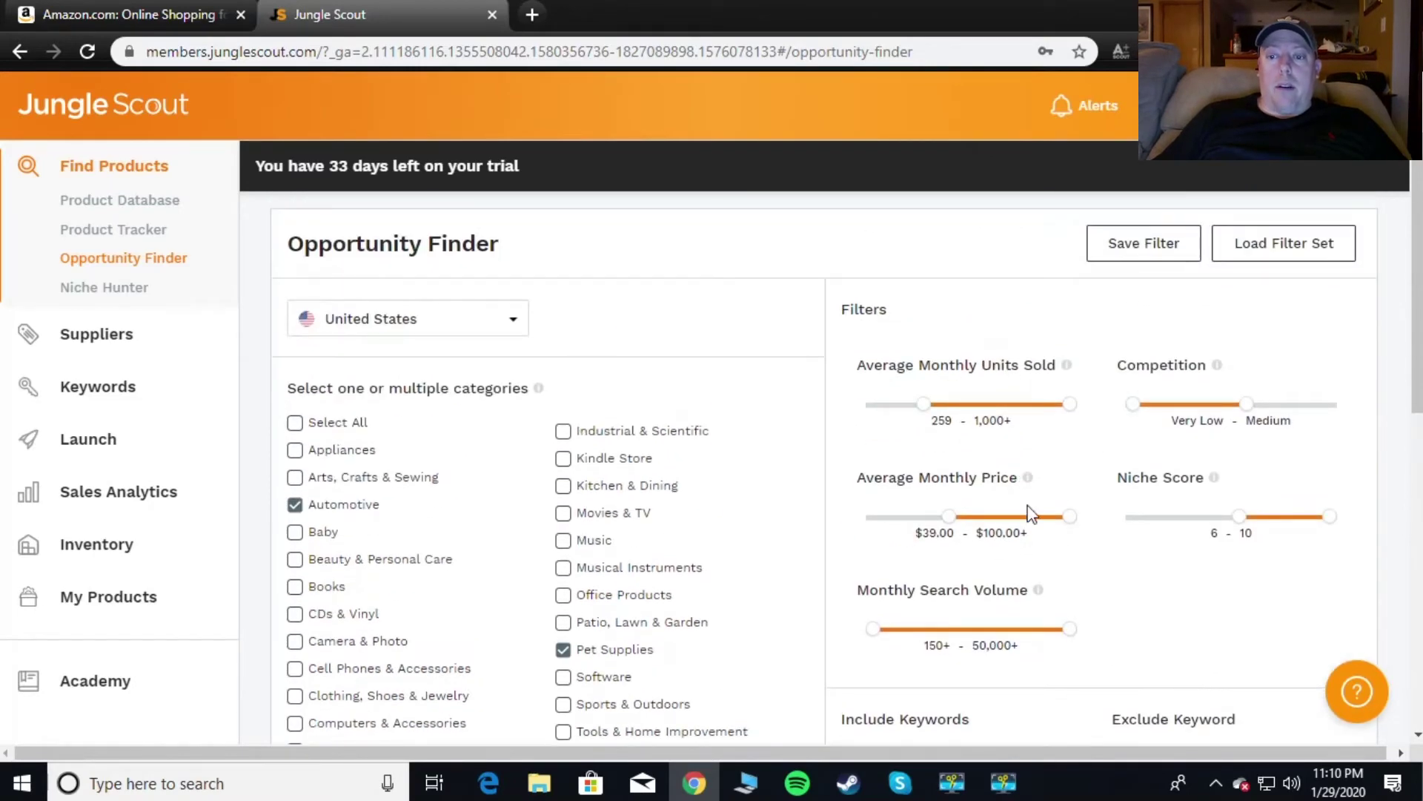
scroll(1030, 511, "down", 5)
left_click(1282, 582)
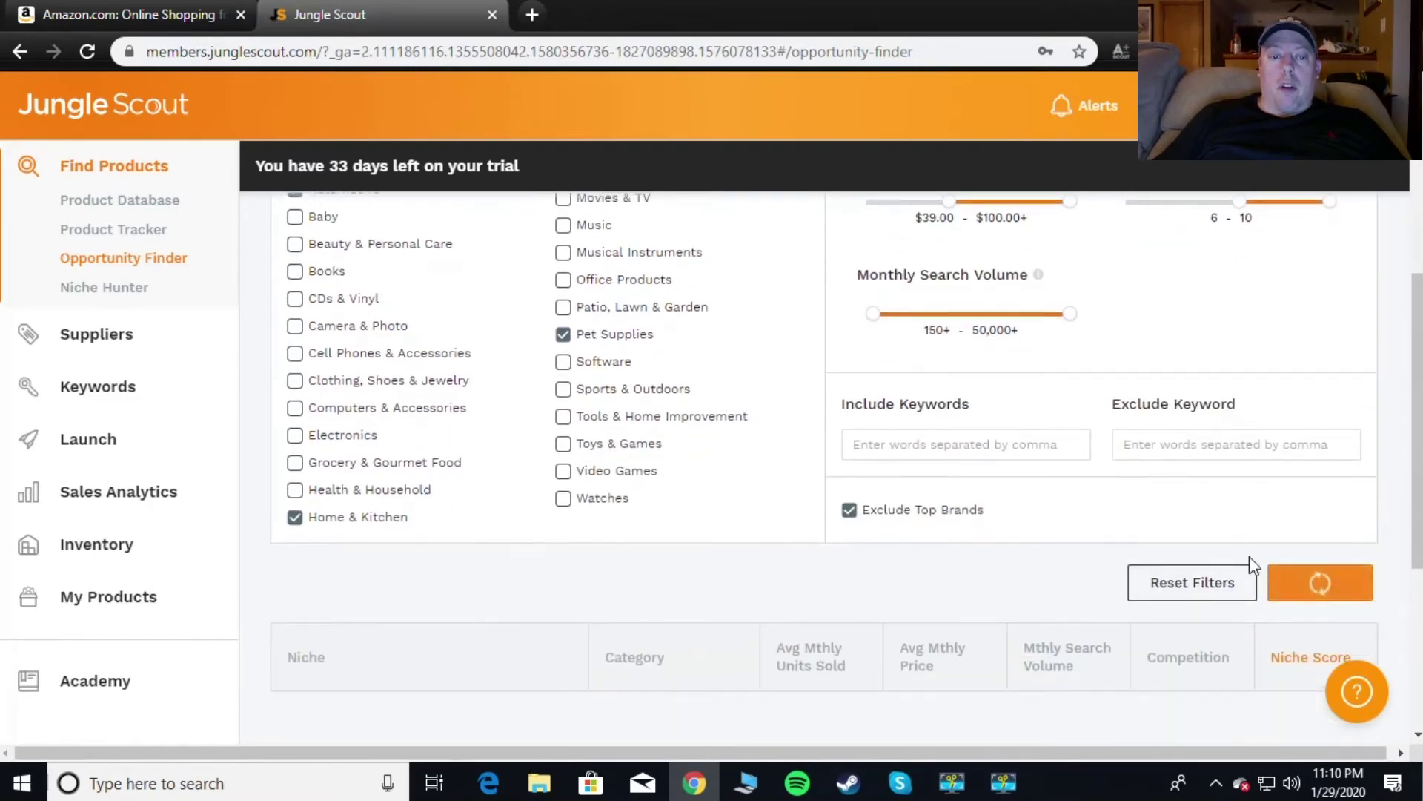
scroll(1026, 467, "up", 8)
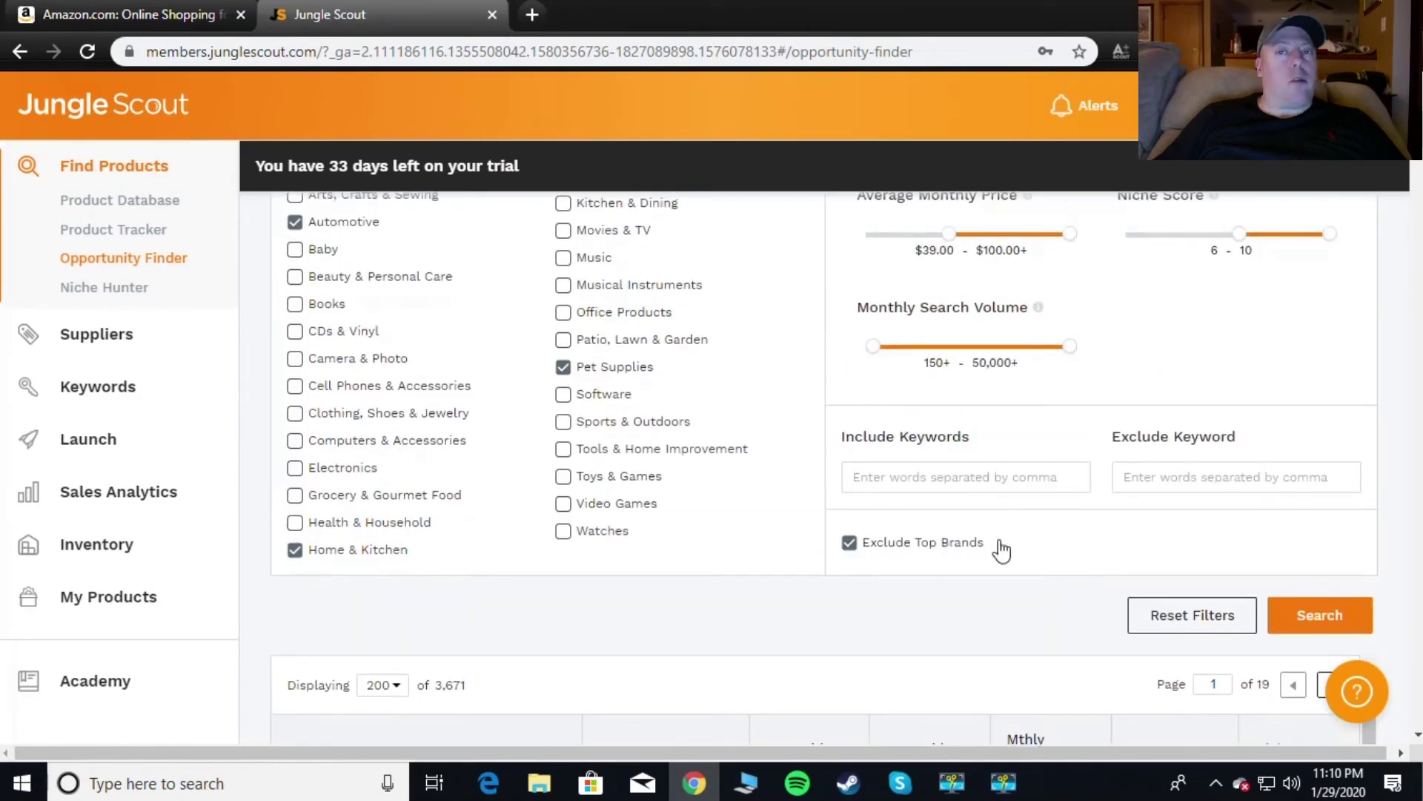
Examine the highest-scoring niches and view the units sold history of the Kachina Dolls niche
scroll(976, 436, "down", 7)
scroll(976, 426, "down", 2)
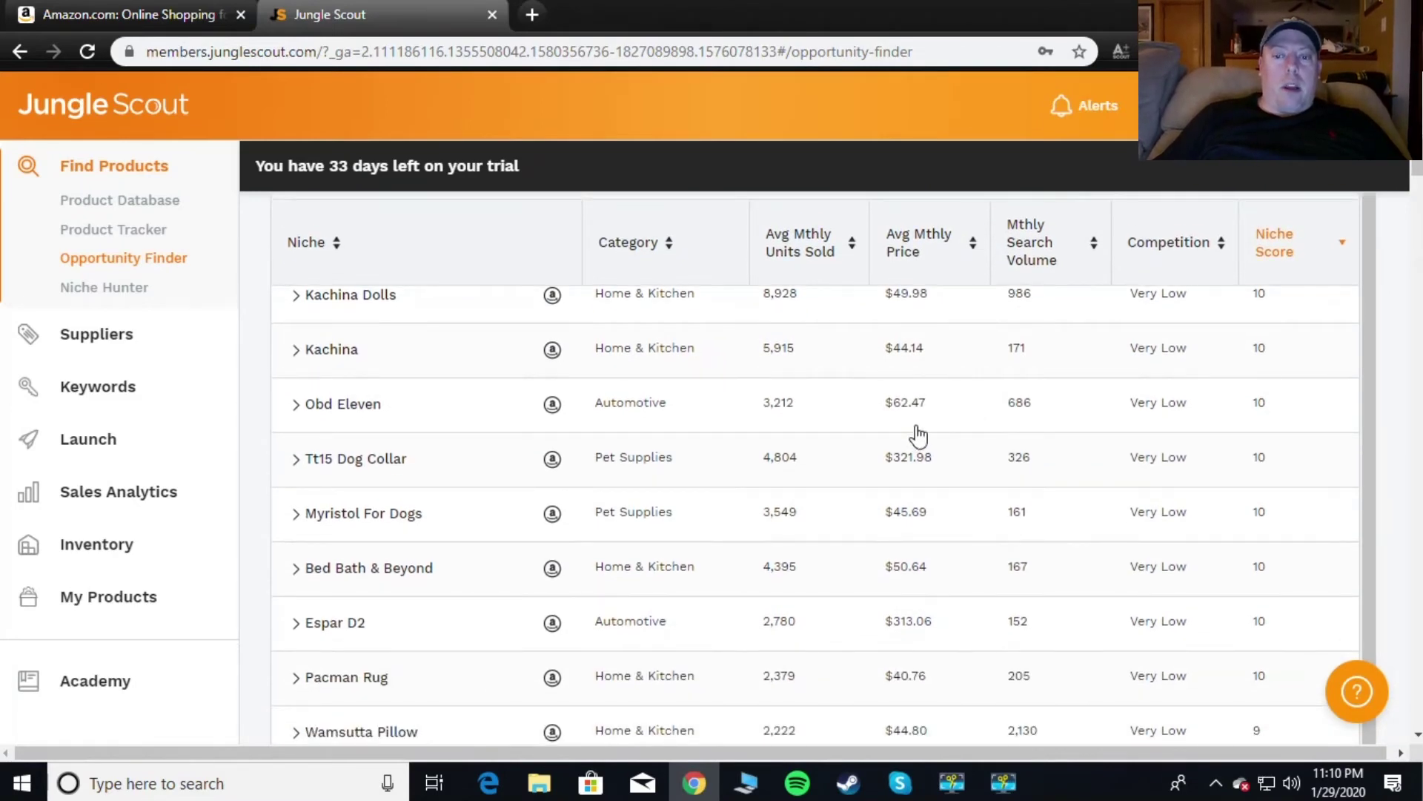
scroll(1112, 422, "up", 1)
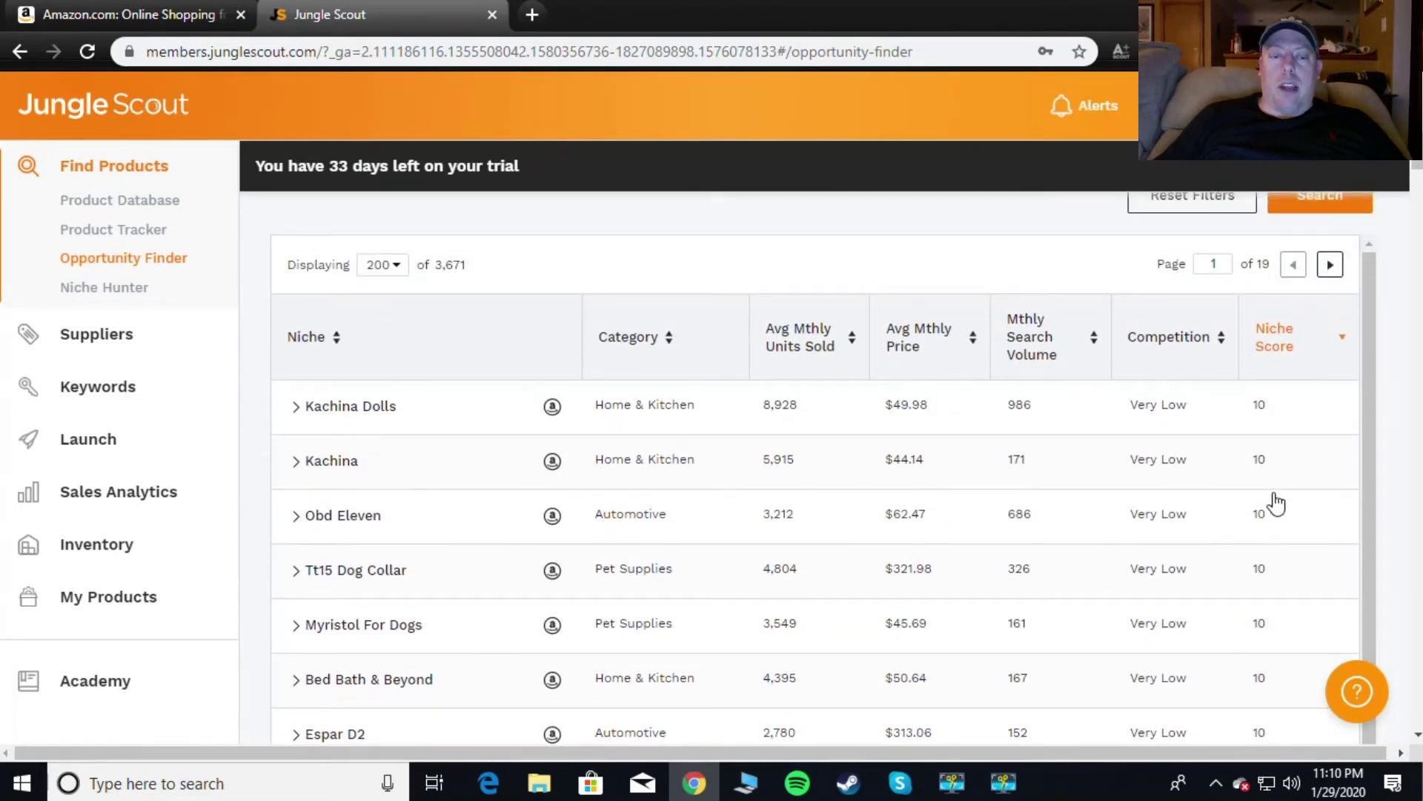
scroll(1115, 472, "down", 1)
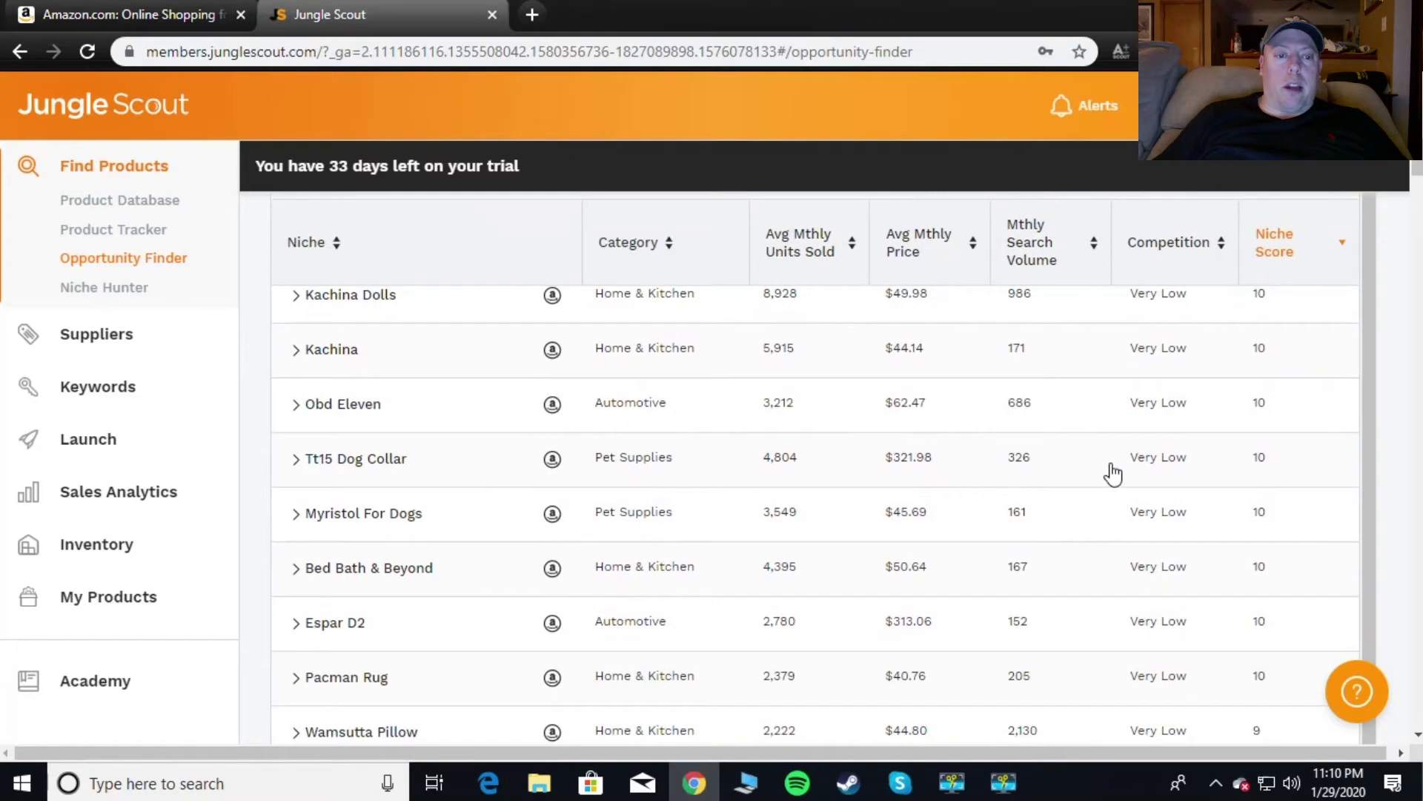
left_click(371, 307)
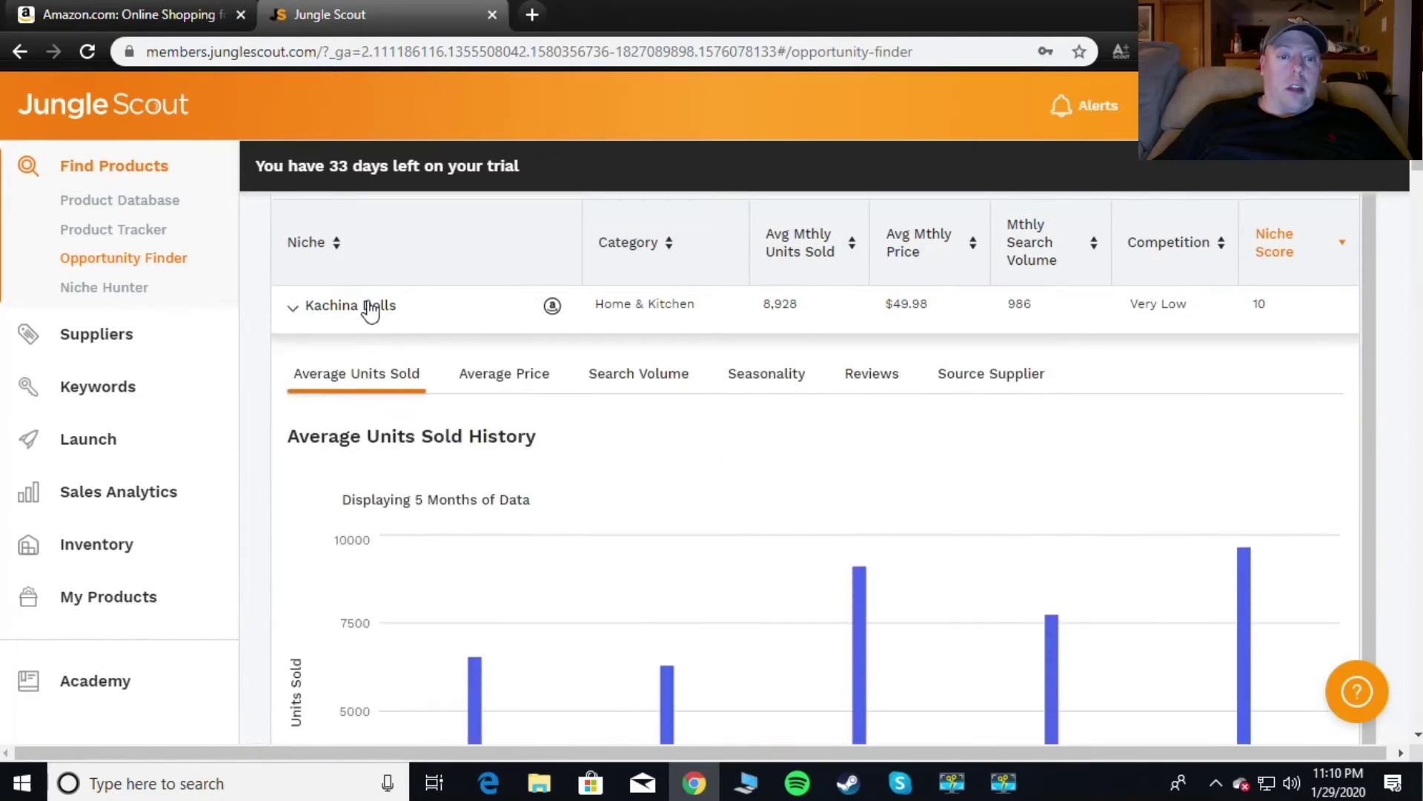
left_click(370, 307)
Switch to Amazon and search all departments for "kachina doll"
left_click(114, 3)
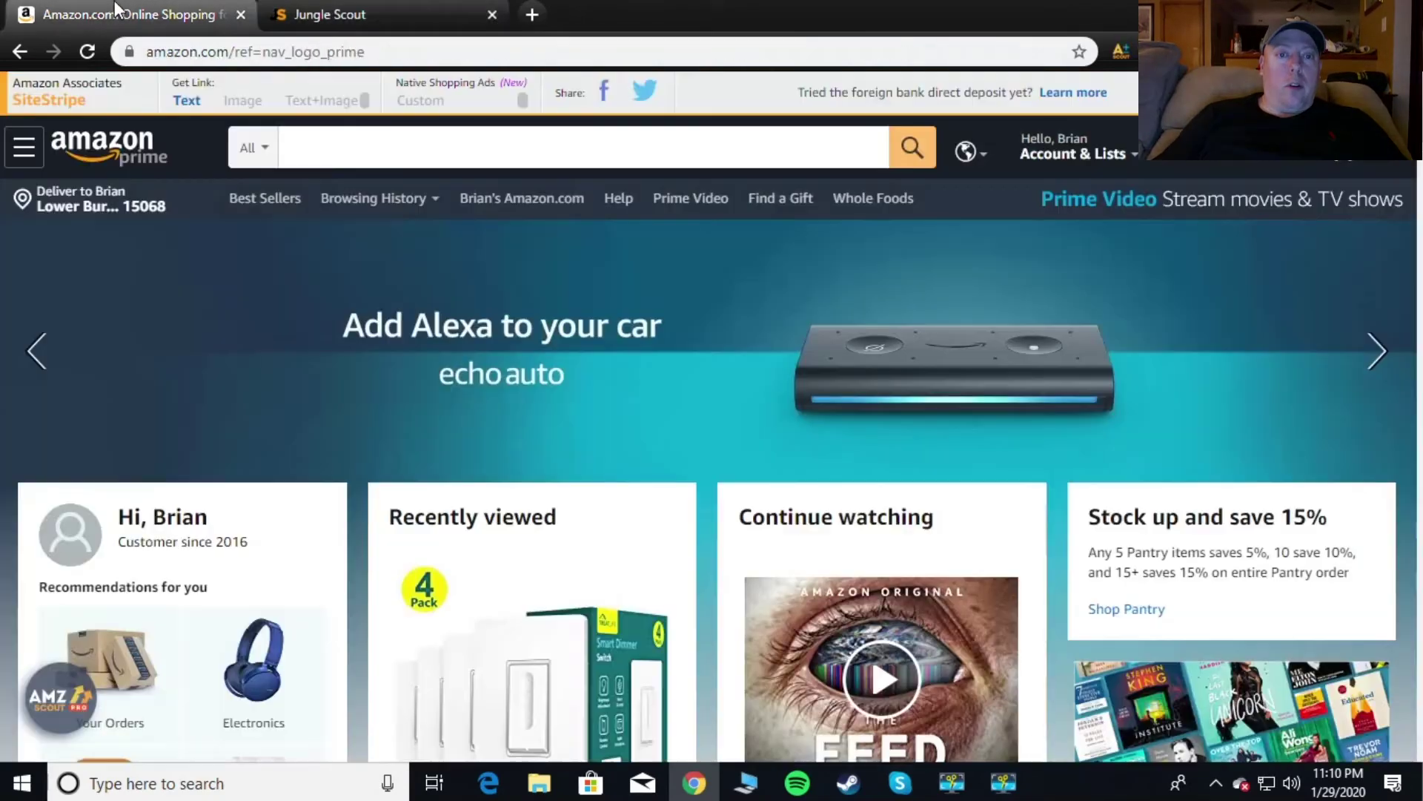
left_click(399, 149)
key("BackSpace")
type("kachin")
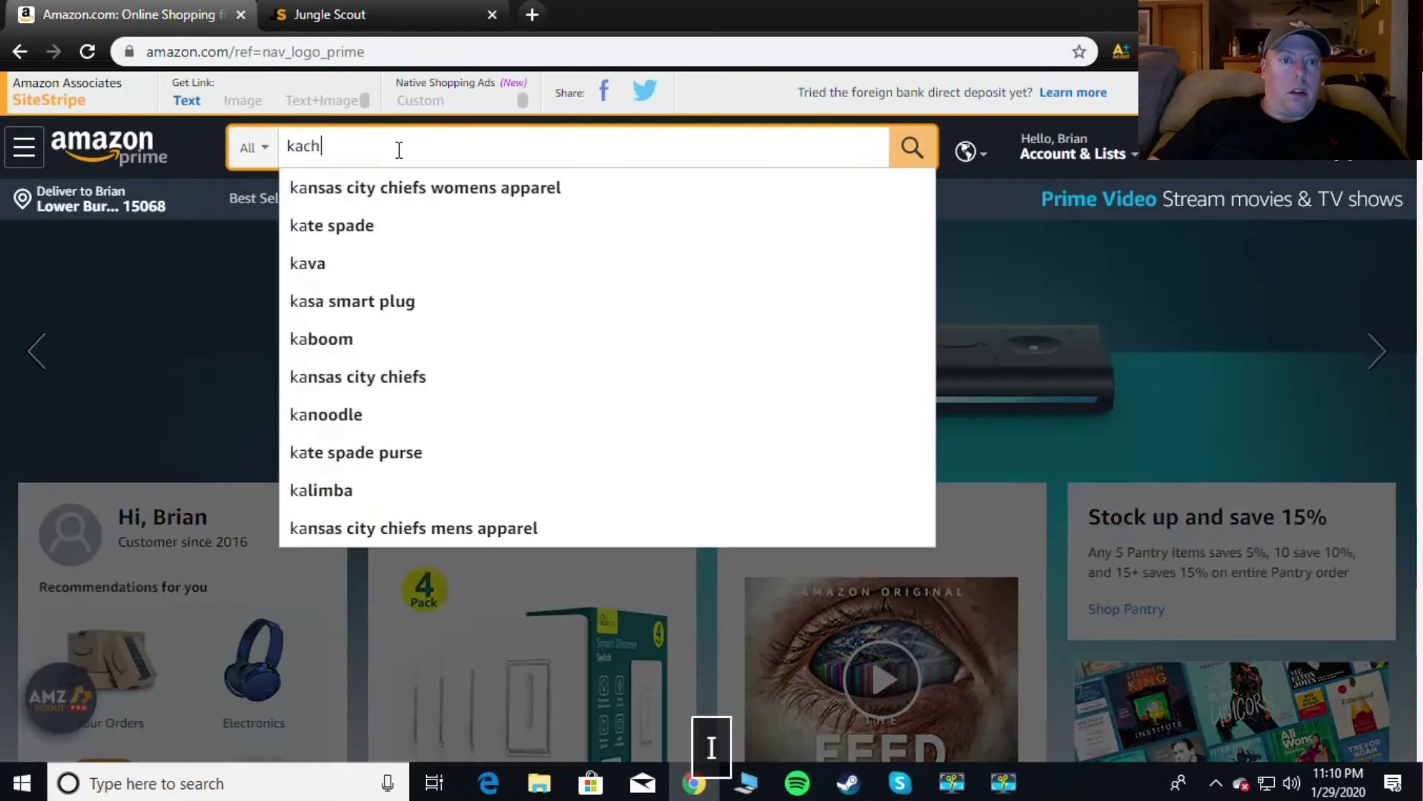
type("a doll")
key("Return")
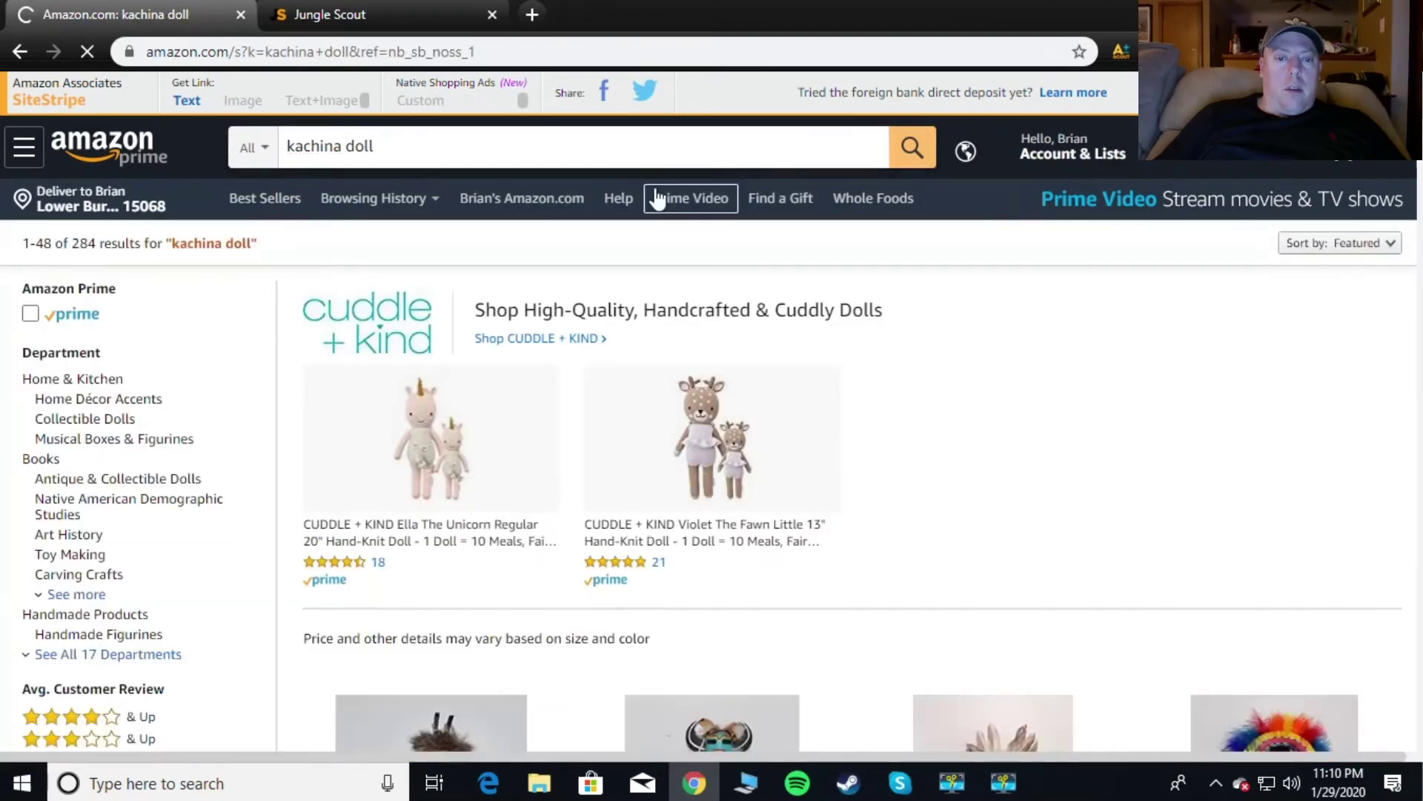
Examine the kachina doll listings for product types, prices, review counts and remaining stock
scroll(658, 208, "down", 1)
scroll(657, 208, "down", 5)
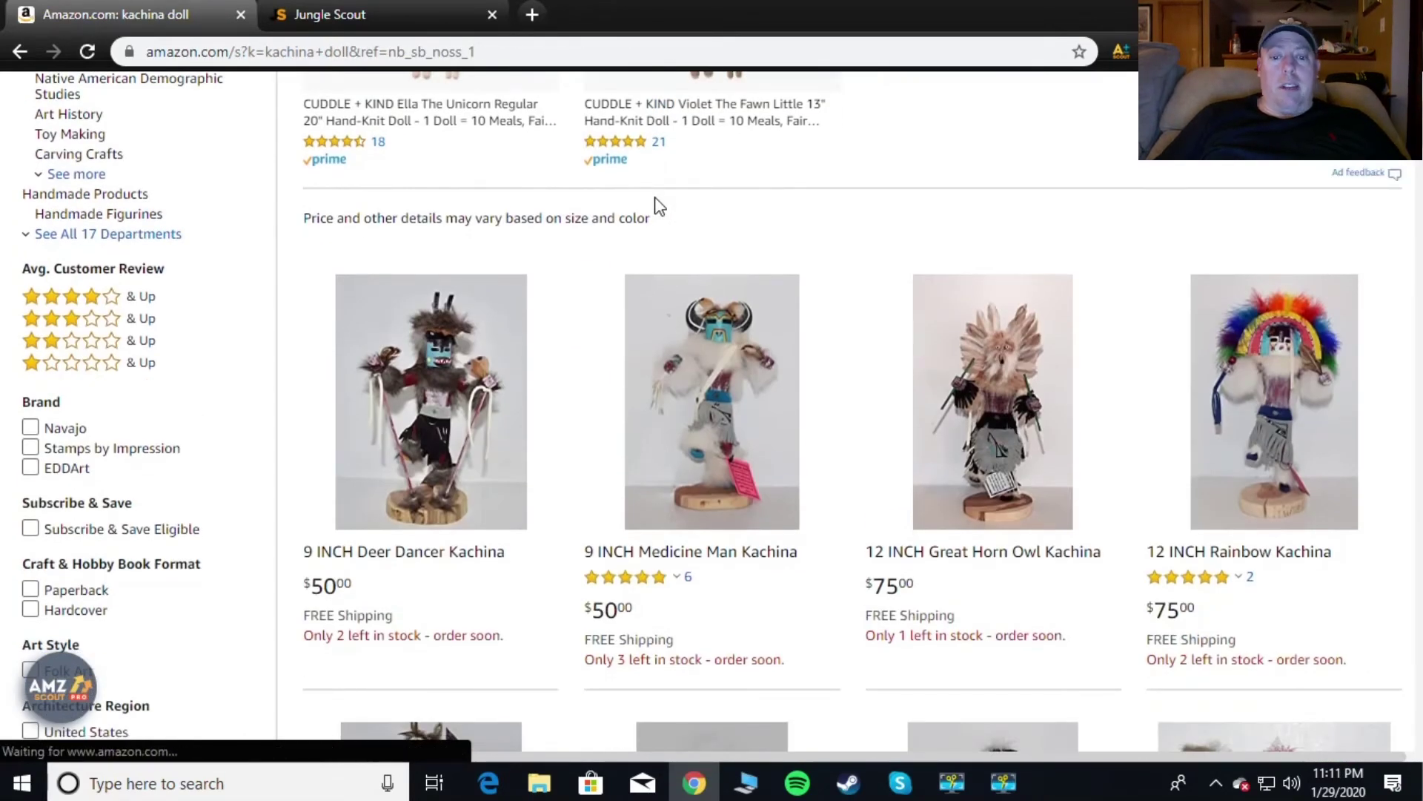
scroll(658, 208, "down", 1)
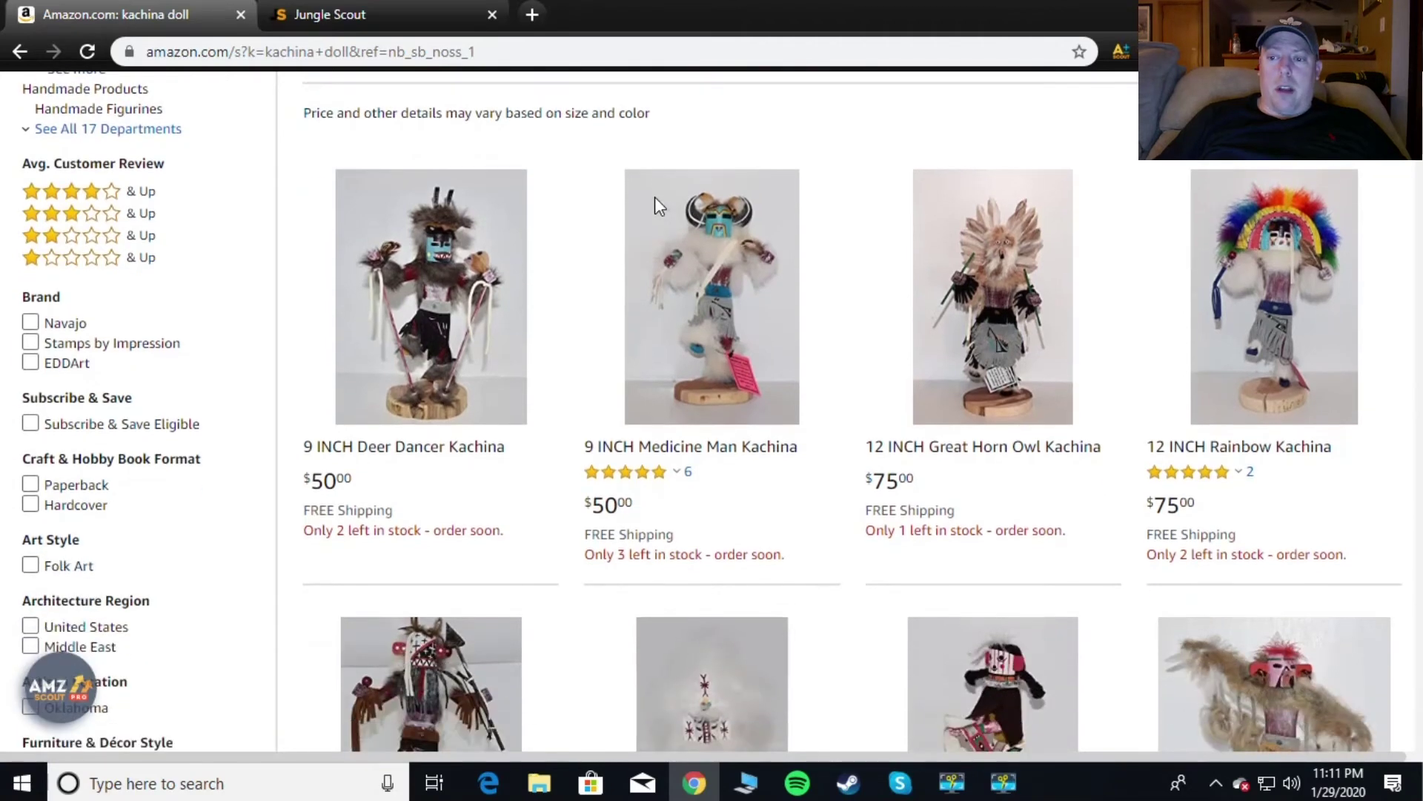
scroll(658, 207, "down", 2)
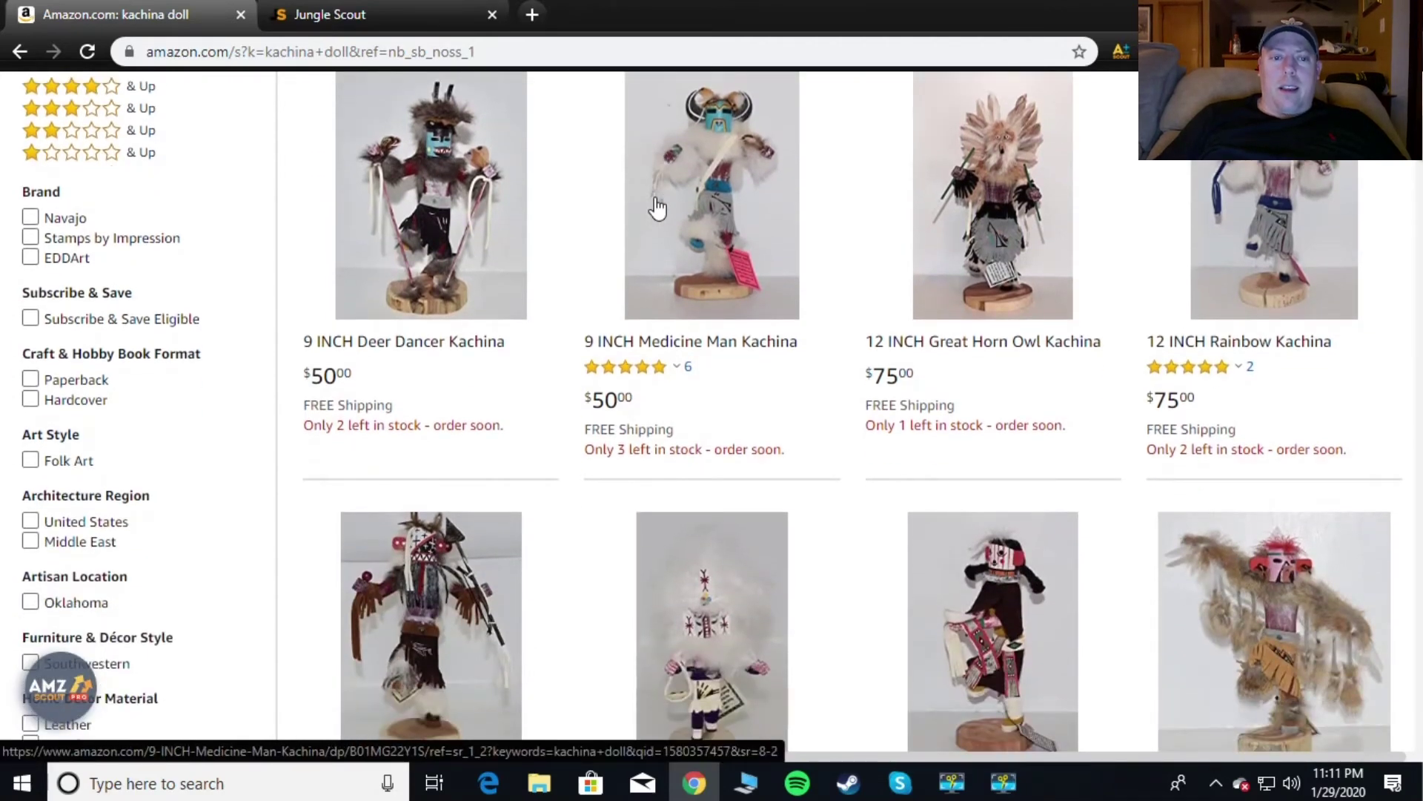
scroll(658, 208, "down", 4)
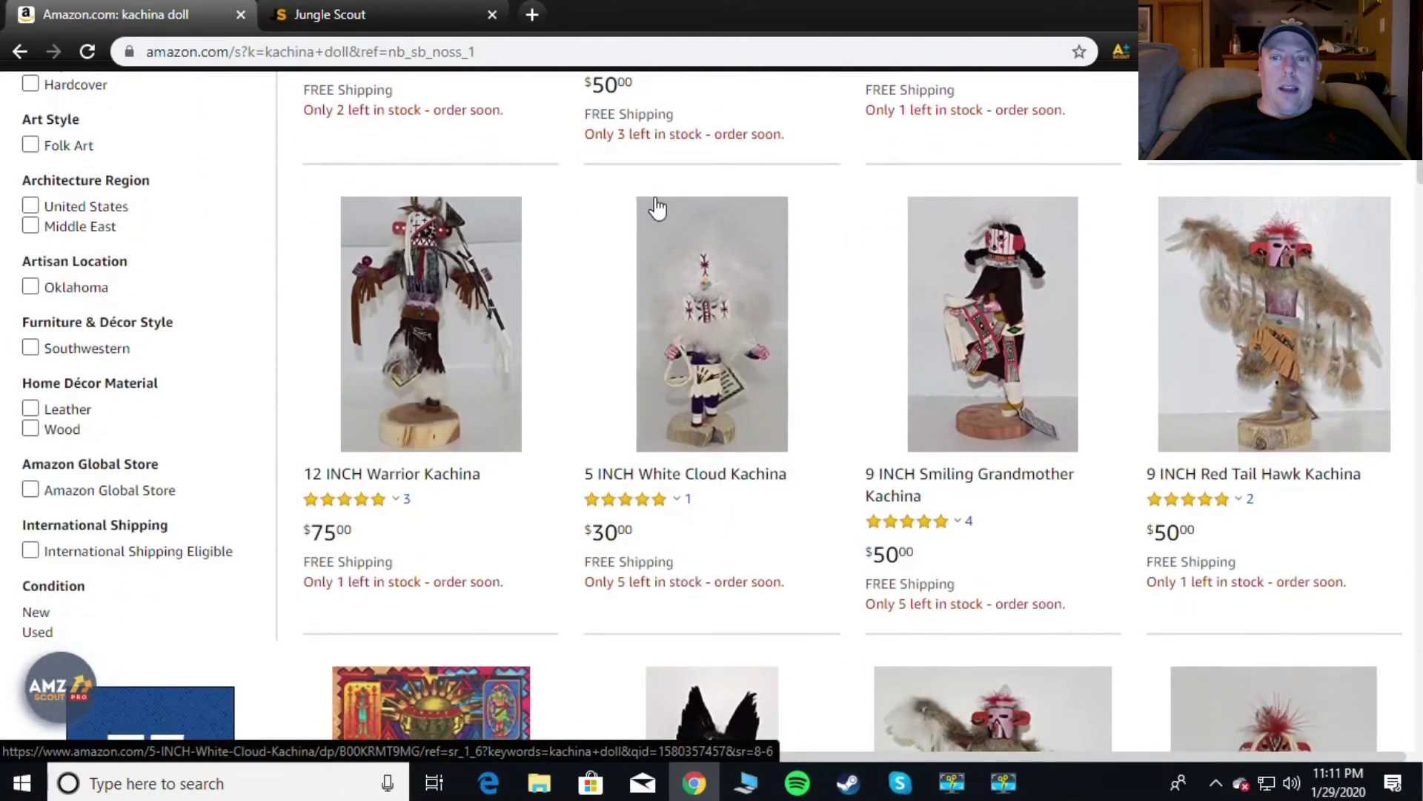
scroll(657, 207, "down", 1)
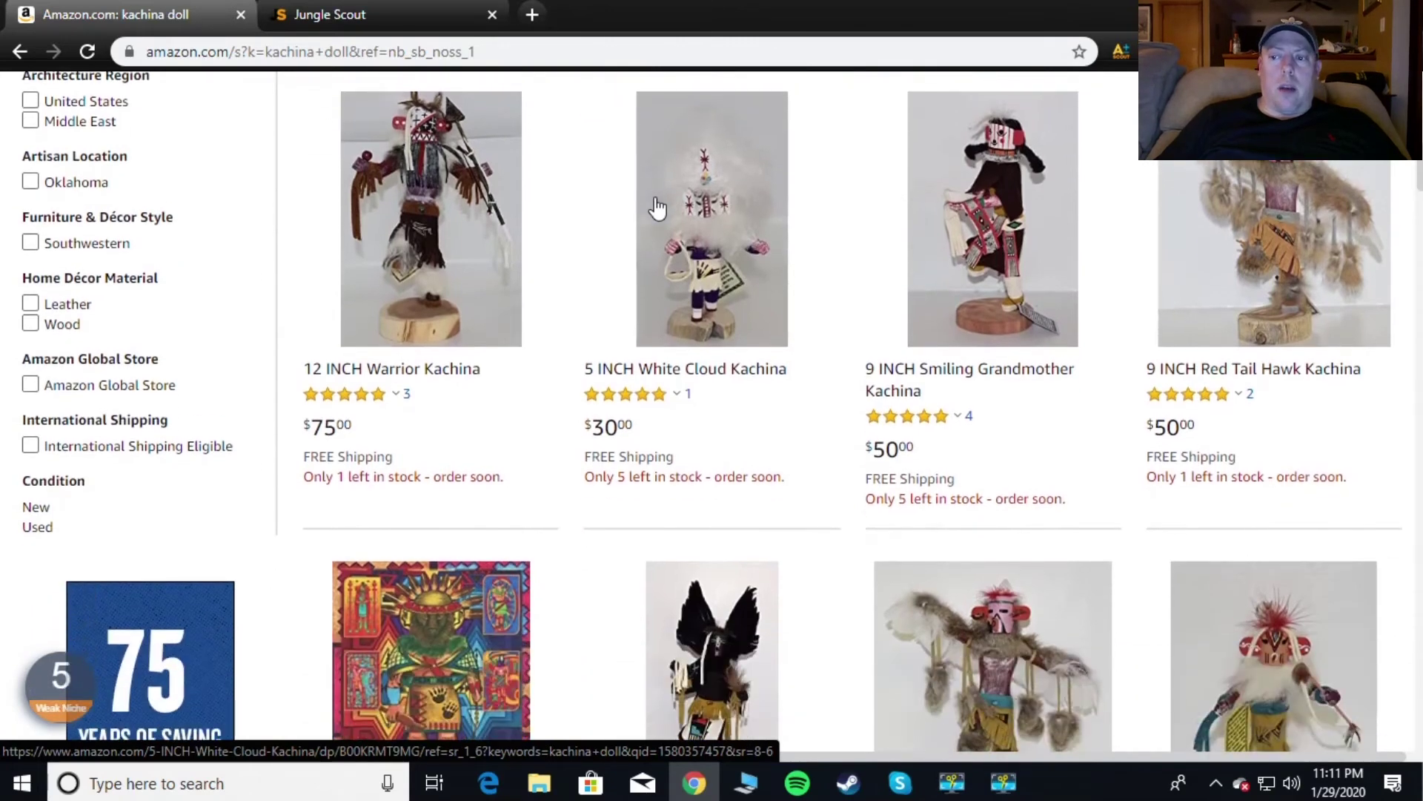
scroll(657, 207, "down", 3)
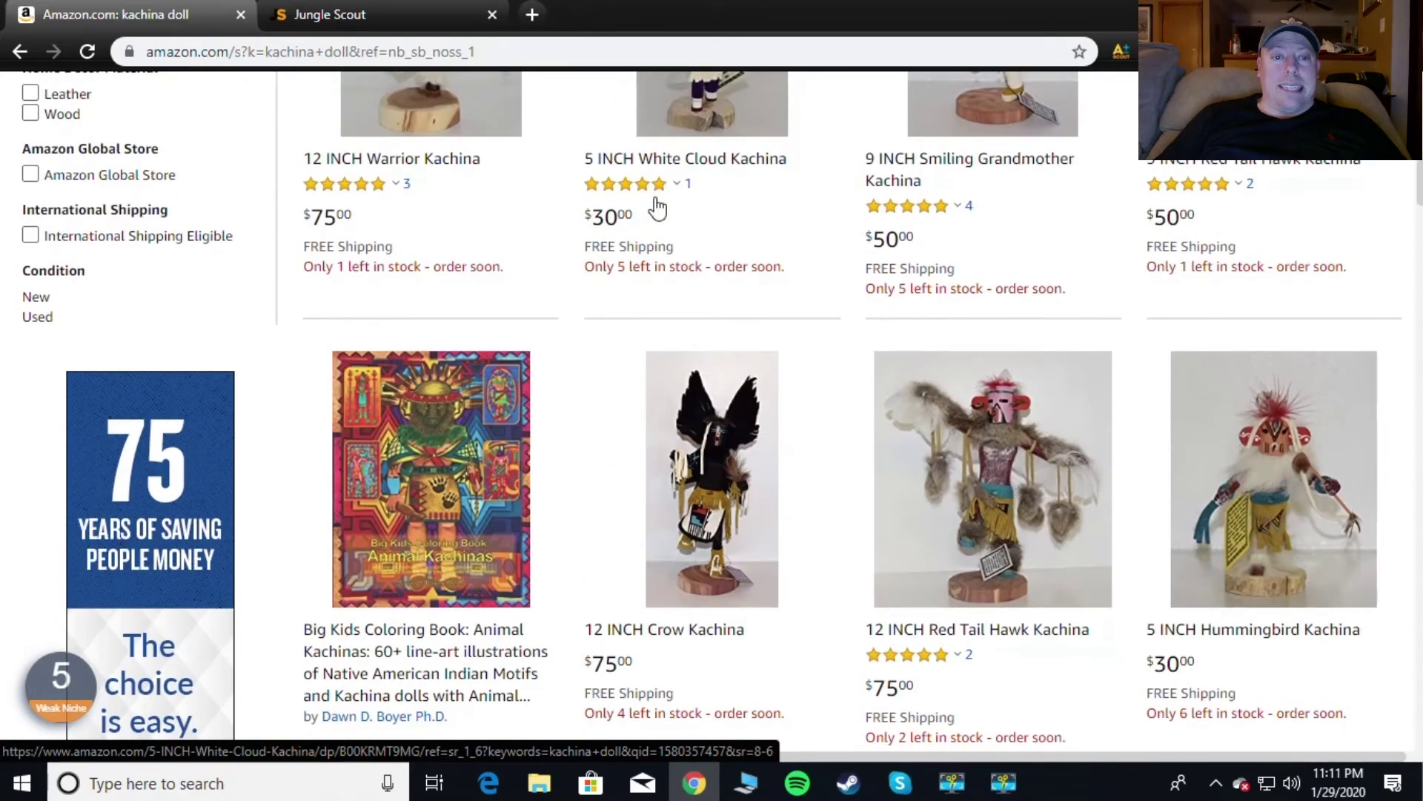
scroll(658, 205, "down", 2)
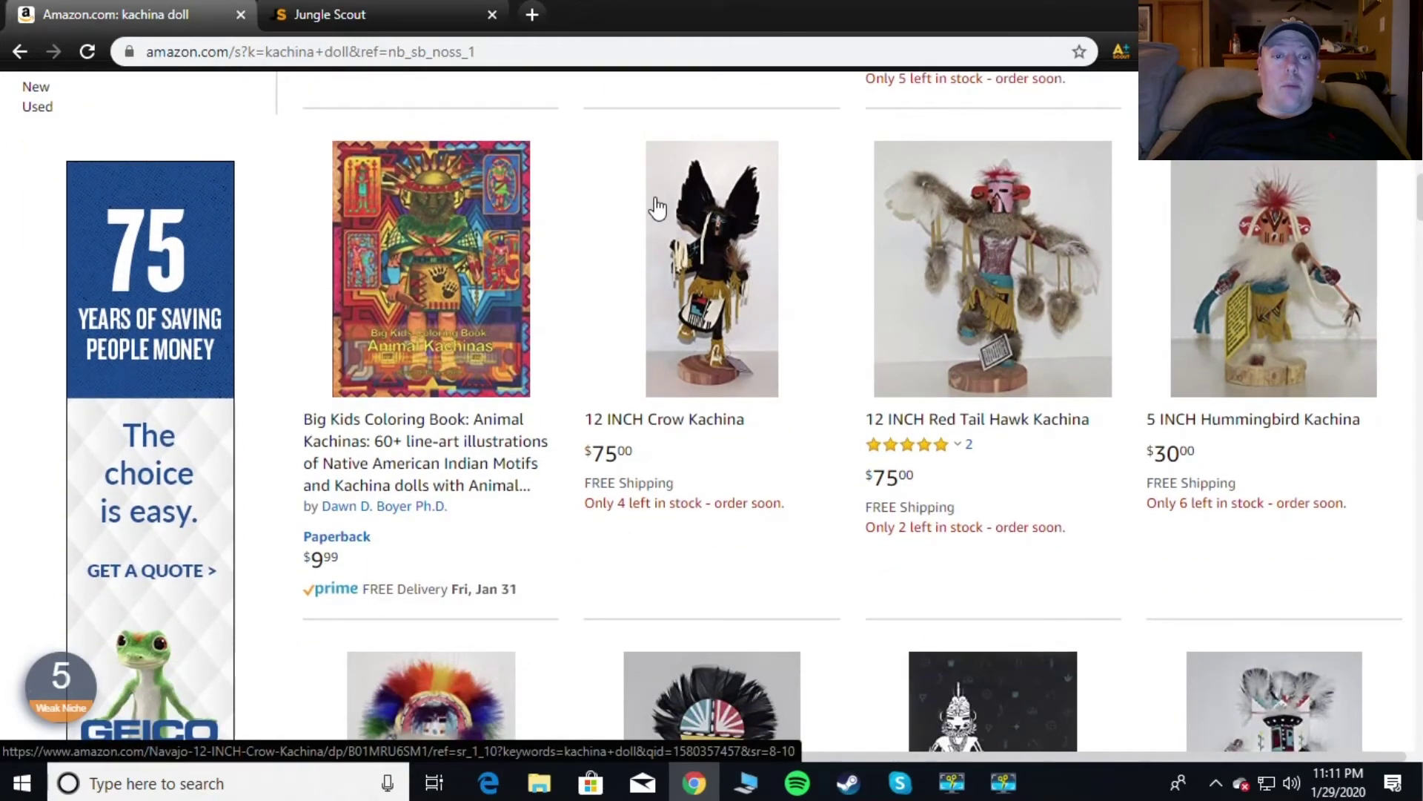
scroll(658, 208, "down", 5)
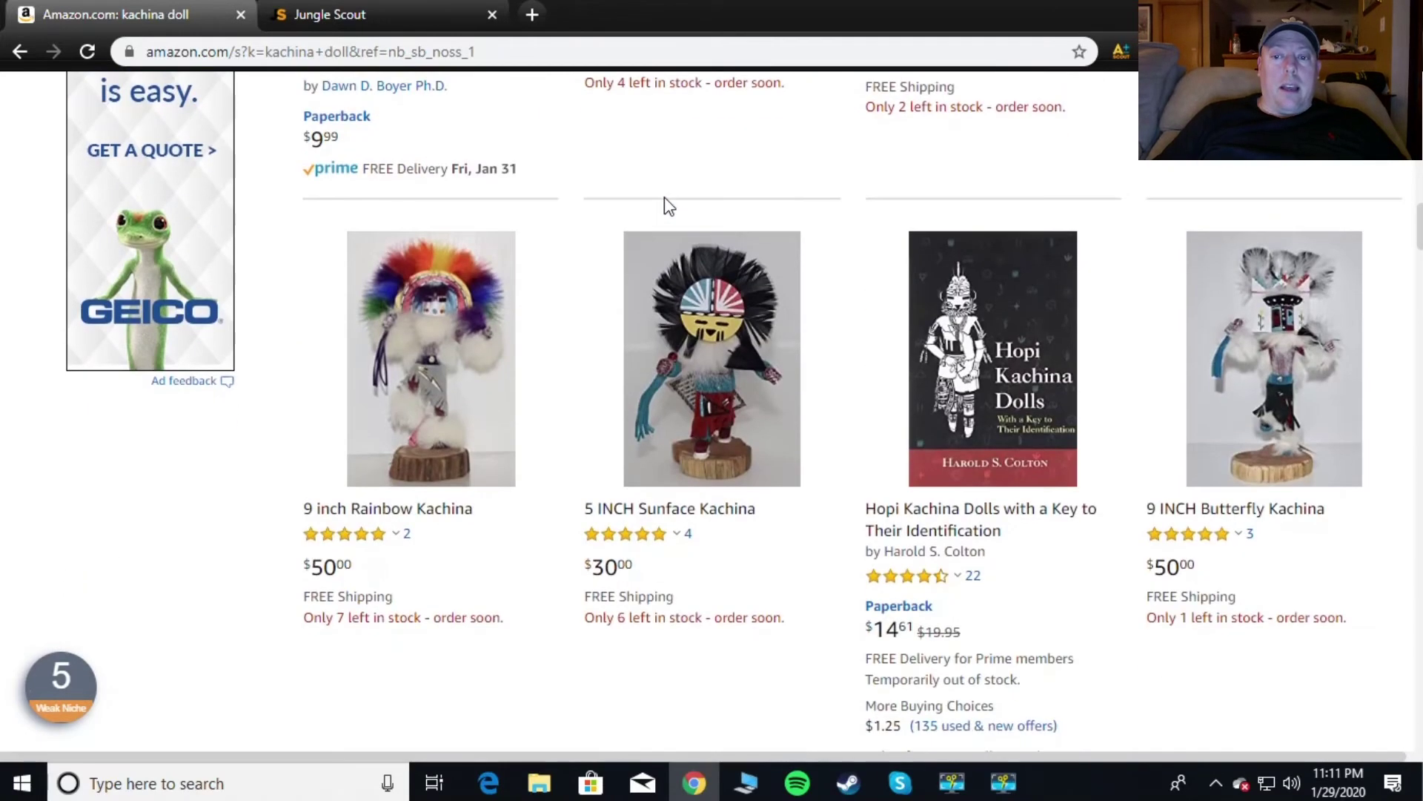
scroll(664, 197, "down", 3)
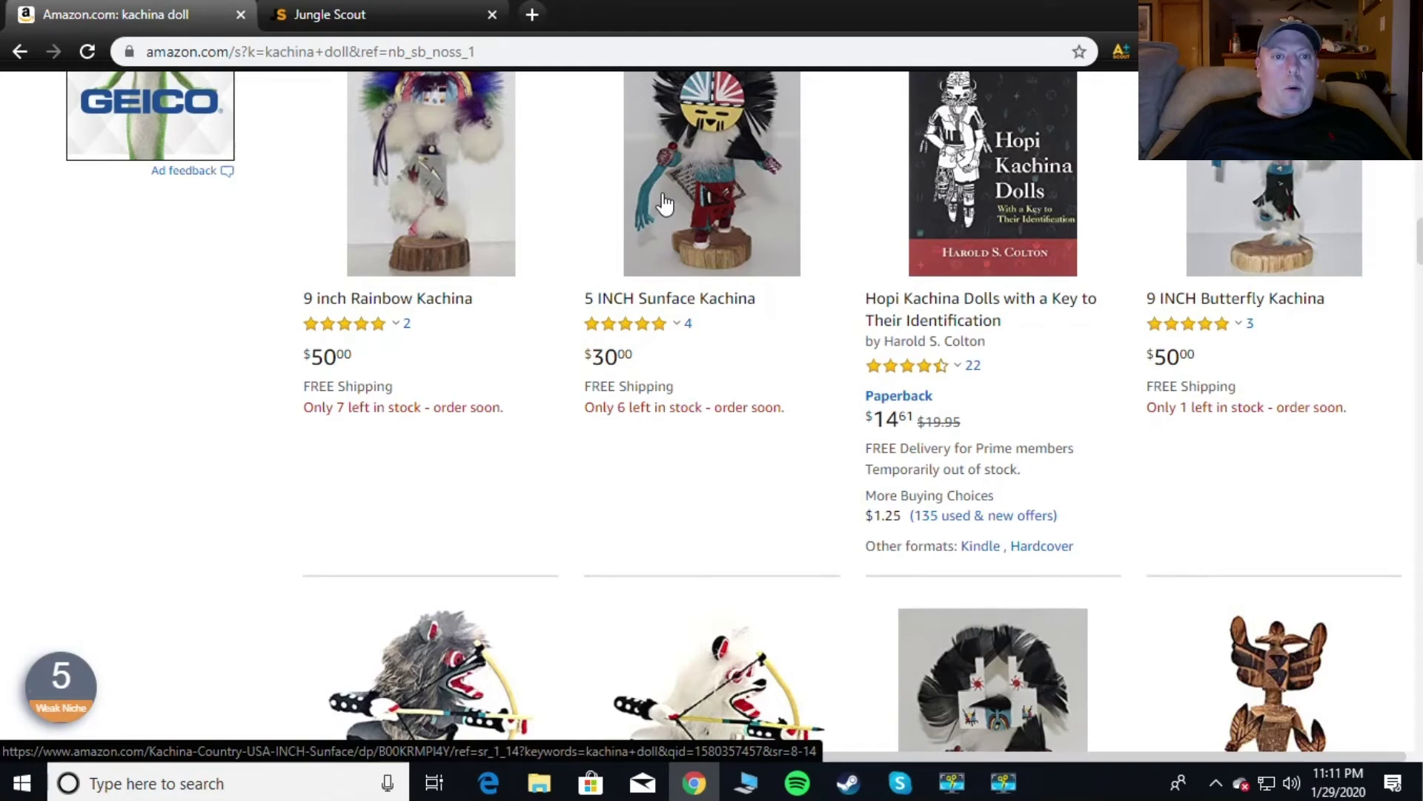
scroll(665, 204, "down", 5)
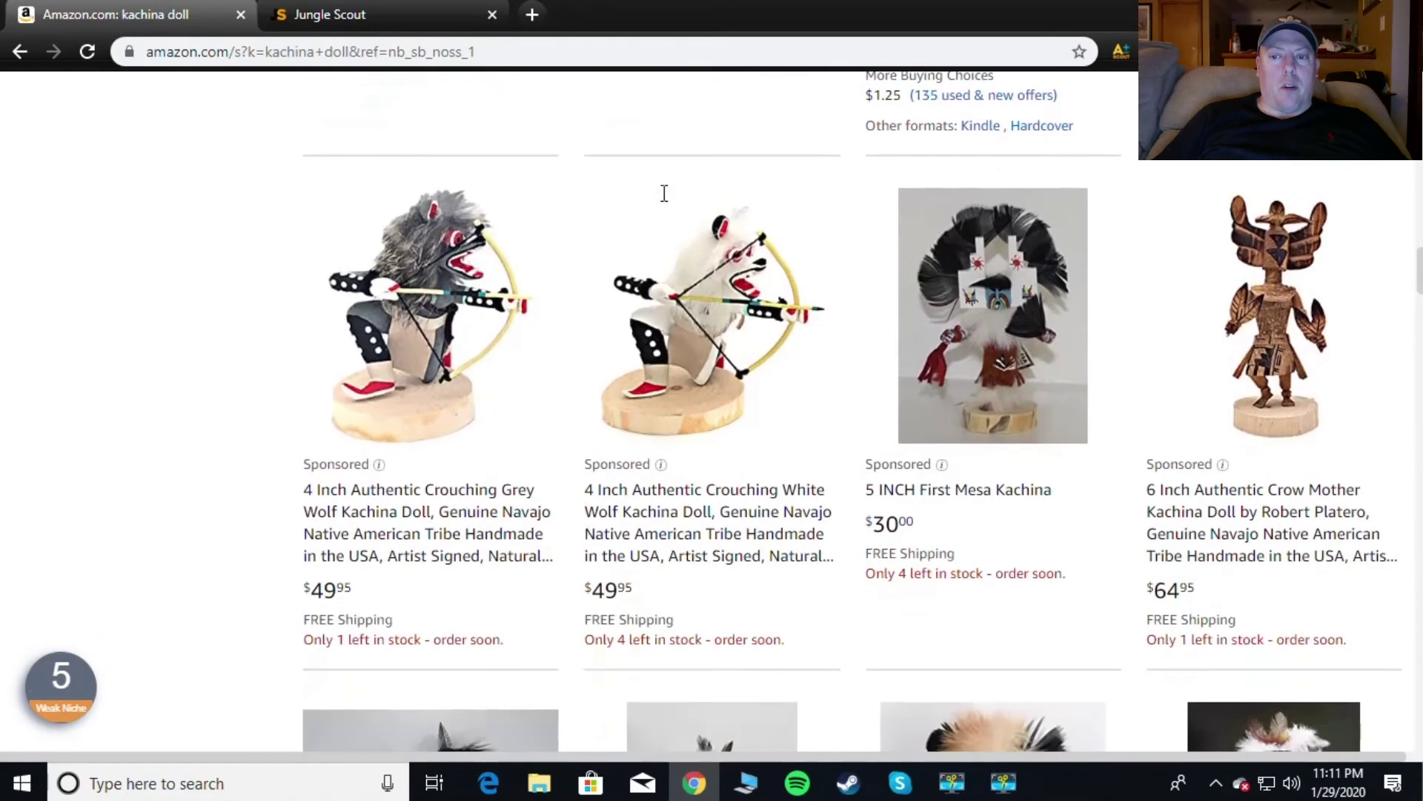
scroll(664, 205, "up", 5)
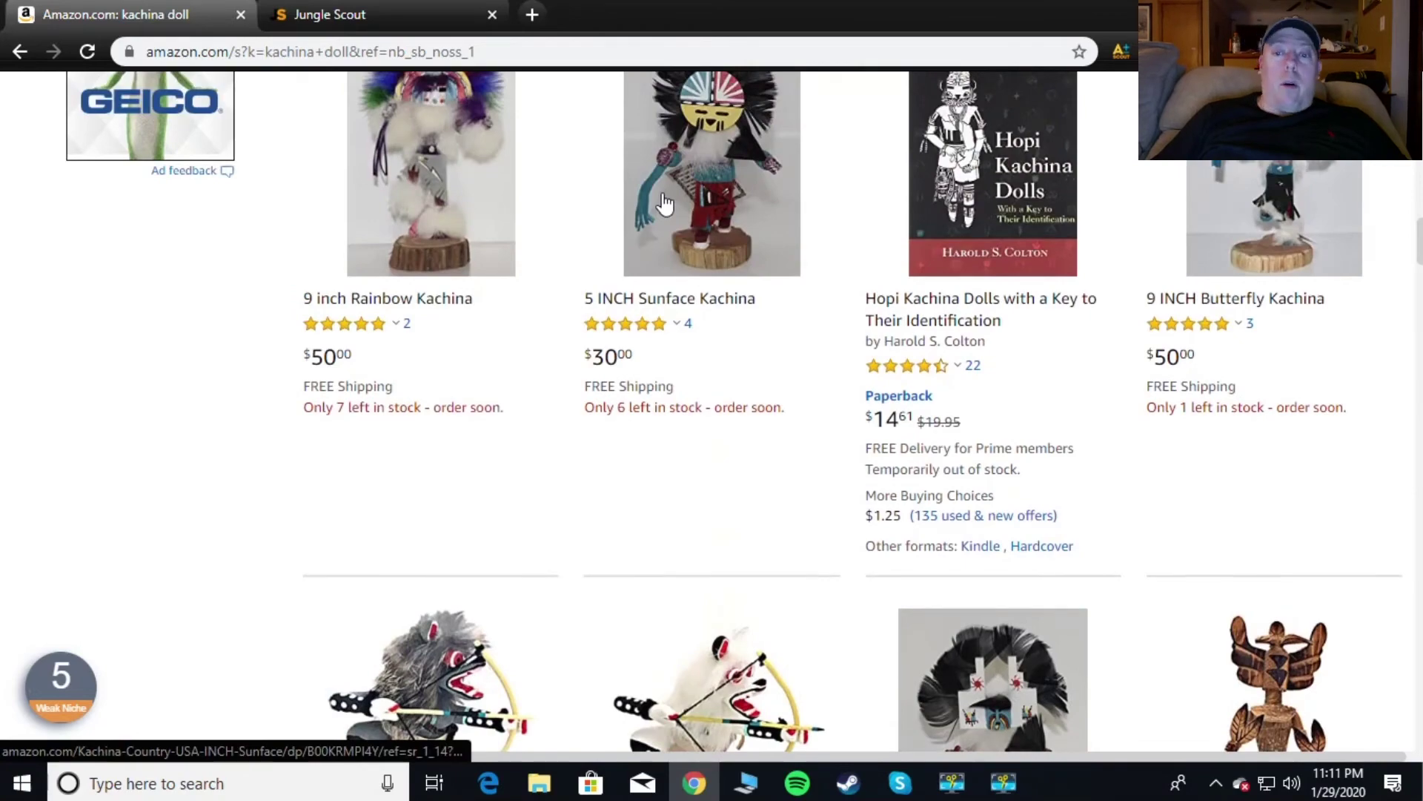
scroll(664, 204, "up", 15)
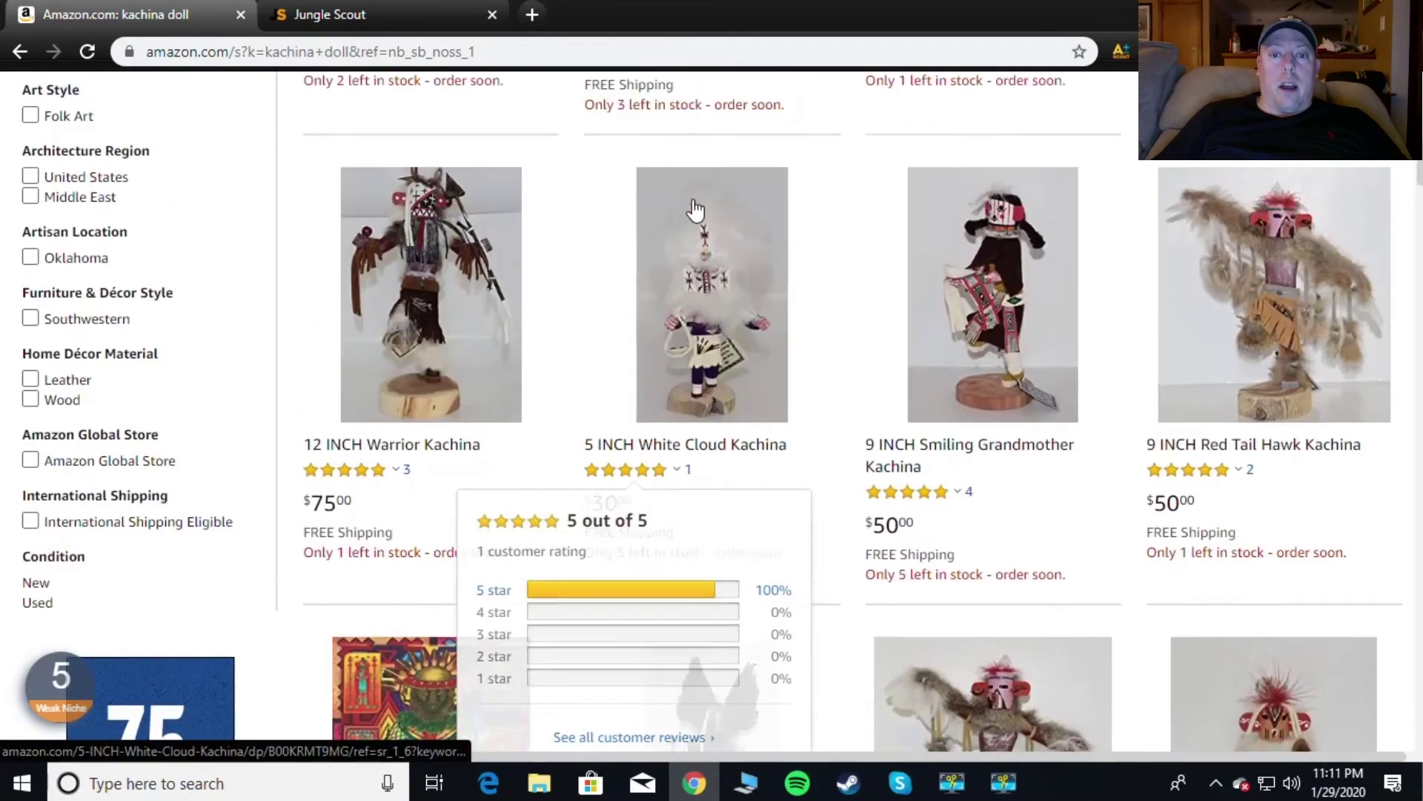
scroll(695, 210, "up", 5)
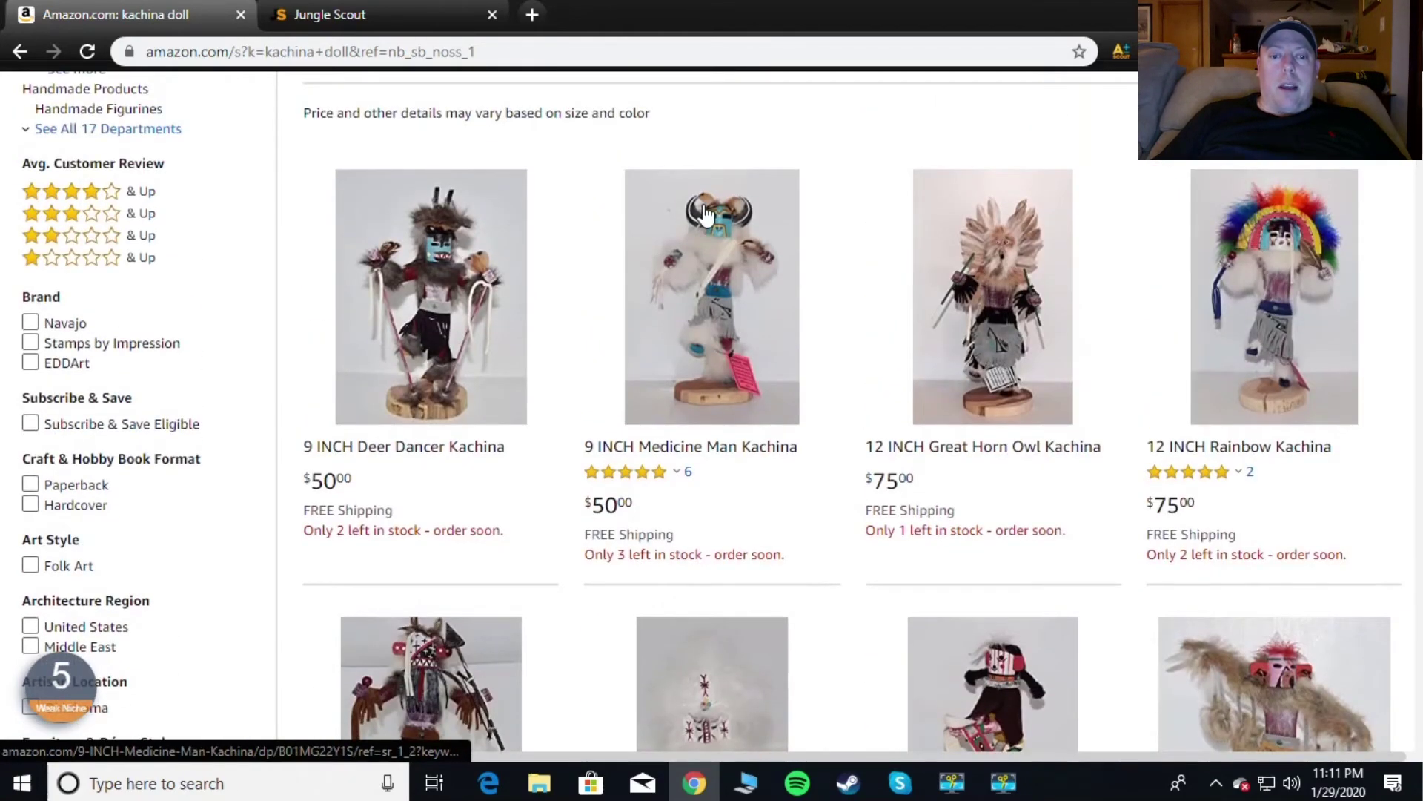
Check the Jungle Scout extension's average sales, price, reviews and opportunity score for the kachina doll listings, and close it
scroll(704, 215, "up", 4)
scroll(704, 215, "down", 1)
left_click(61, 682)
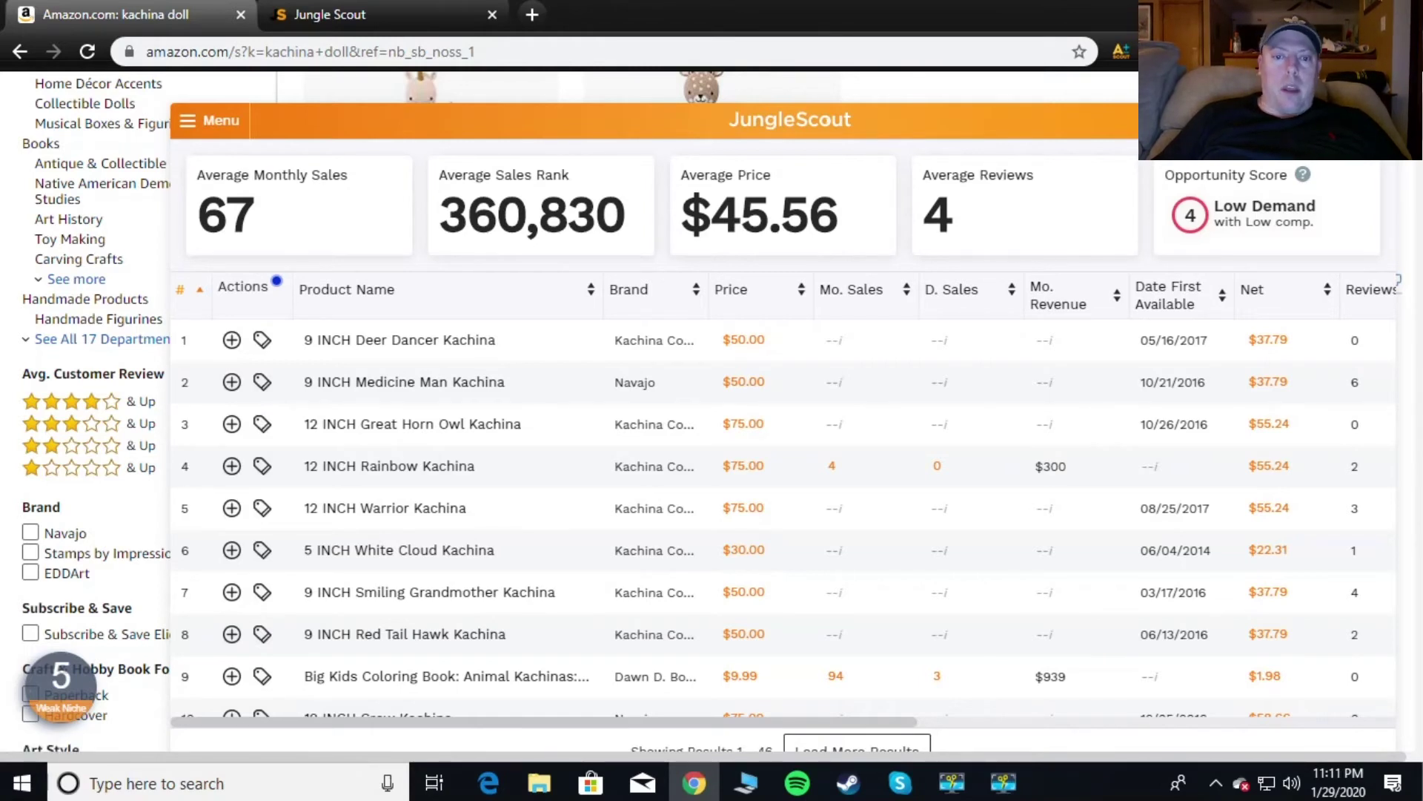
left_click(445, 93)
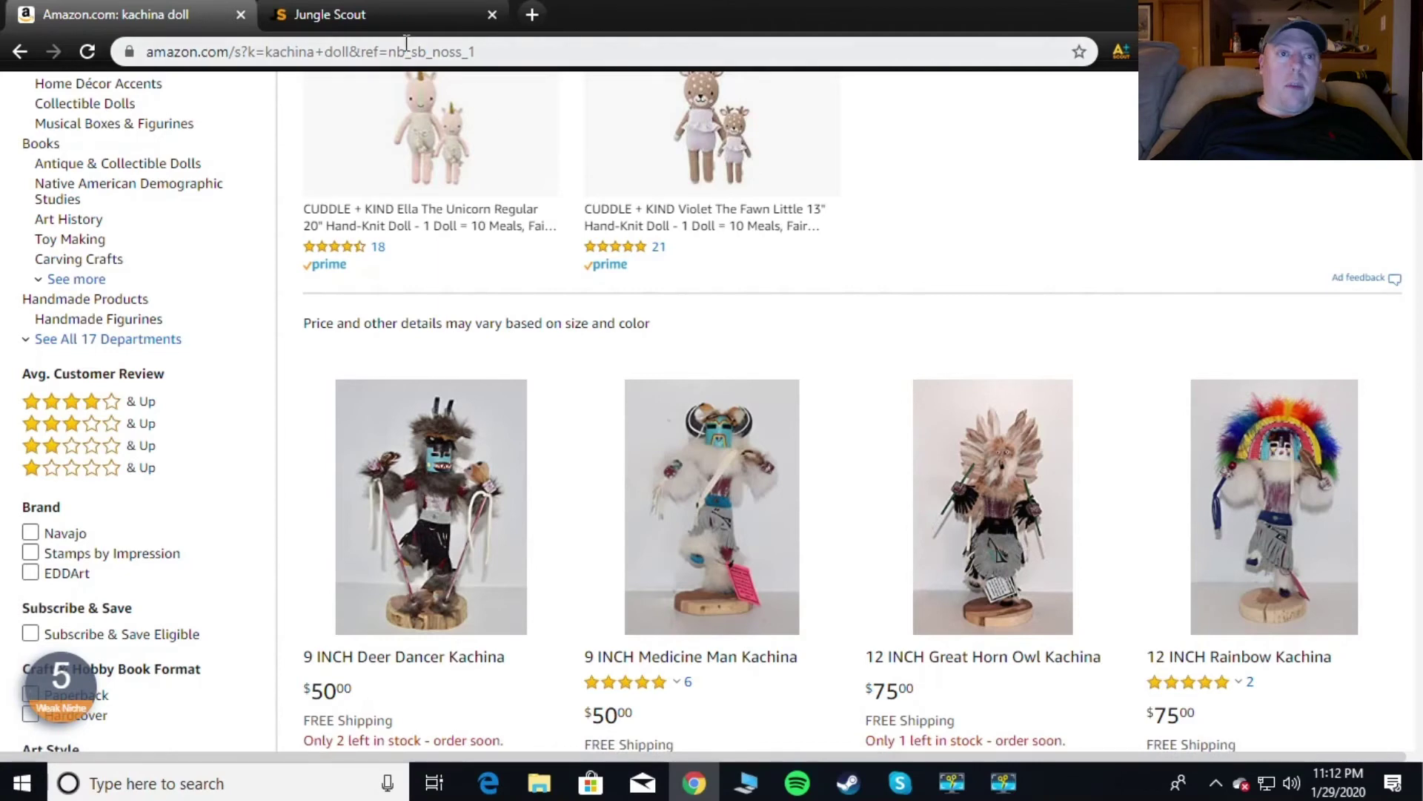
Return to Jungle Scout's Opportunity Finder results and examine the niches below those with a score of 10
left_click(321, 16)
scroll(464, 330, "down", 1)
scroll(464, 330, "down", 5)
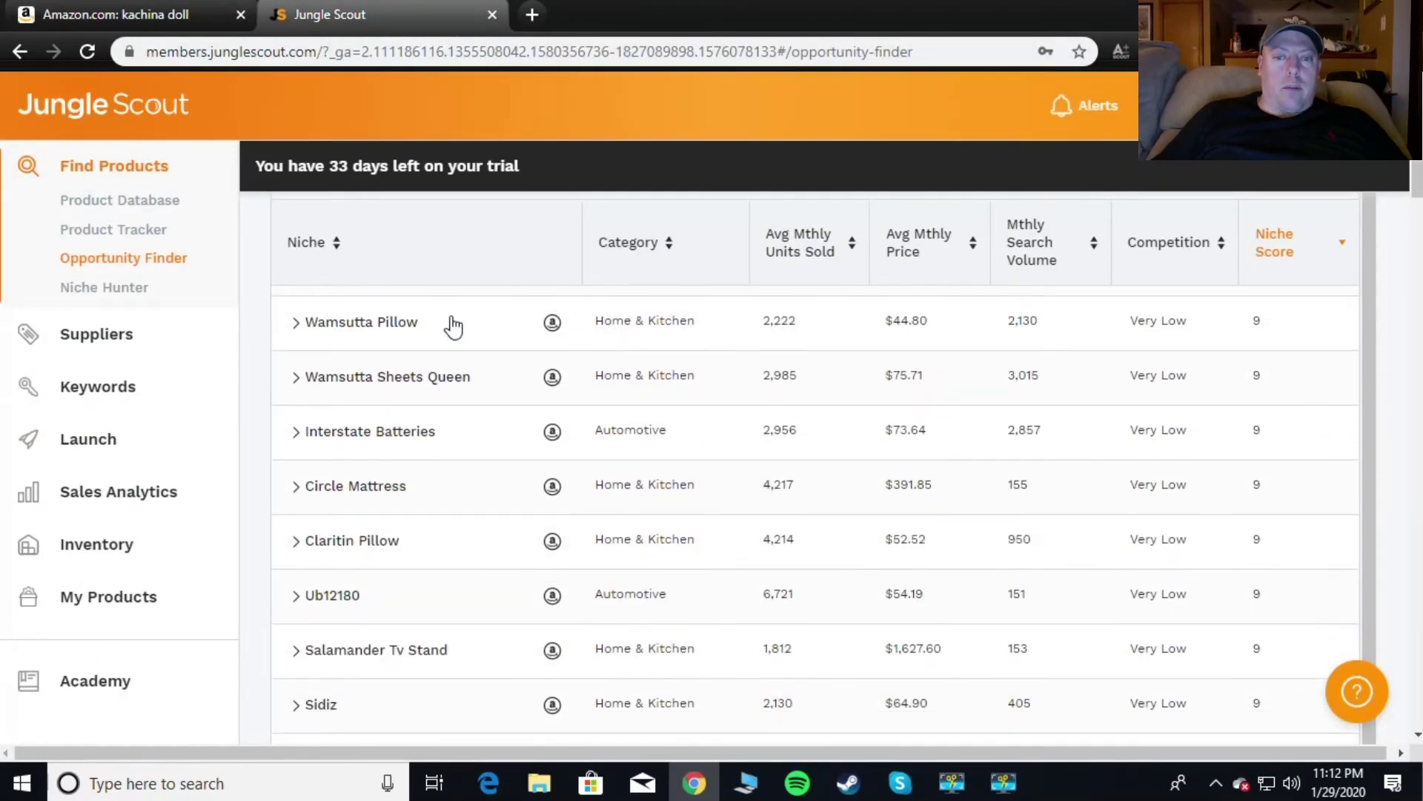
scroll(452, 326, "down", 1)
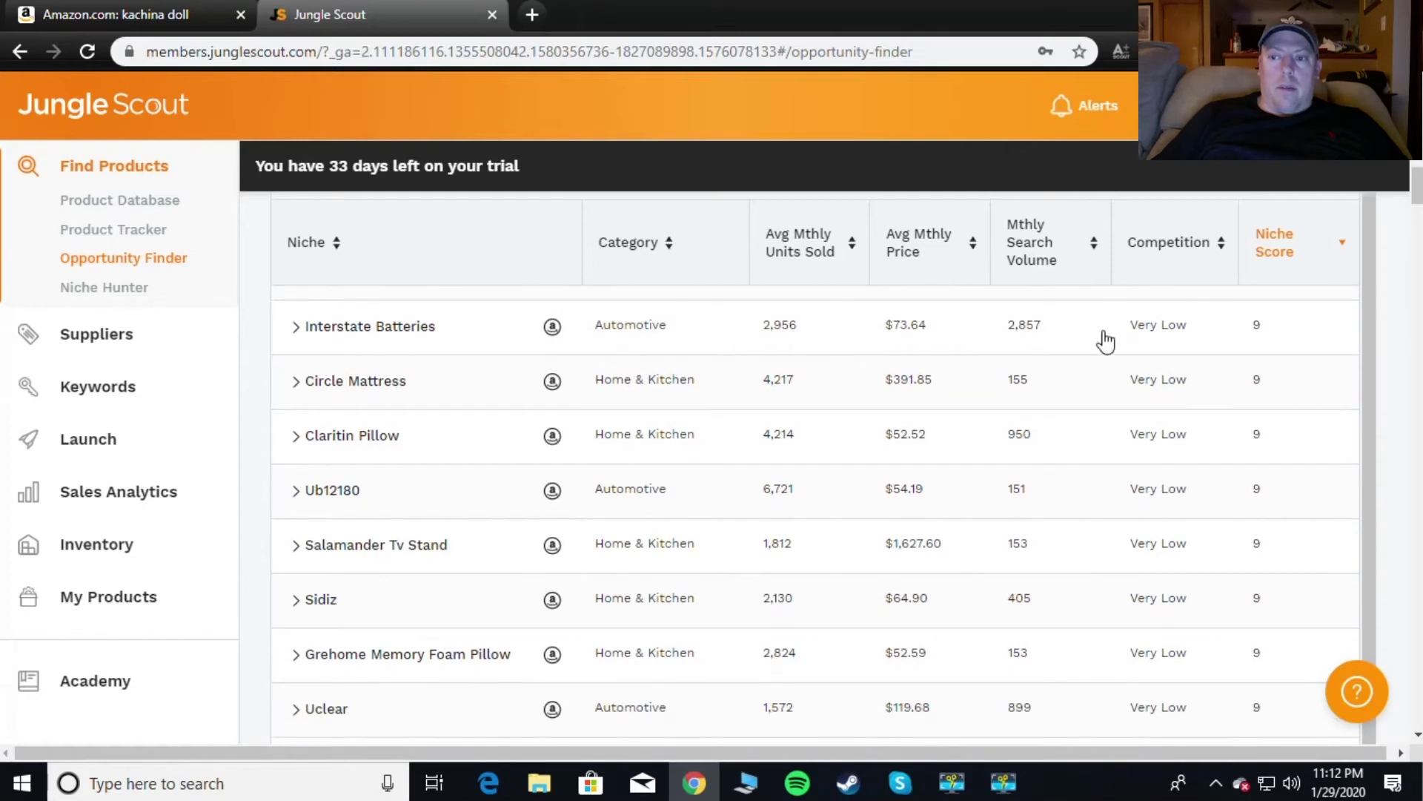
Examine the niches with a score of 9 for category, units sold, price, search volume and competition, down to Twister Sheets
scroll(1128, 349, "down", 4)
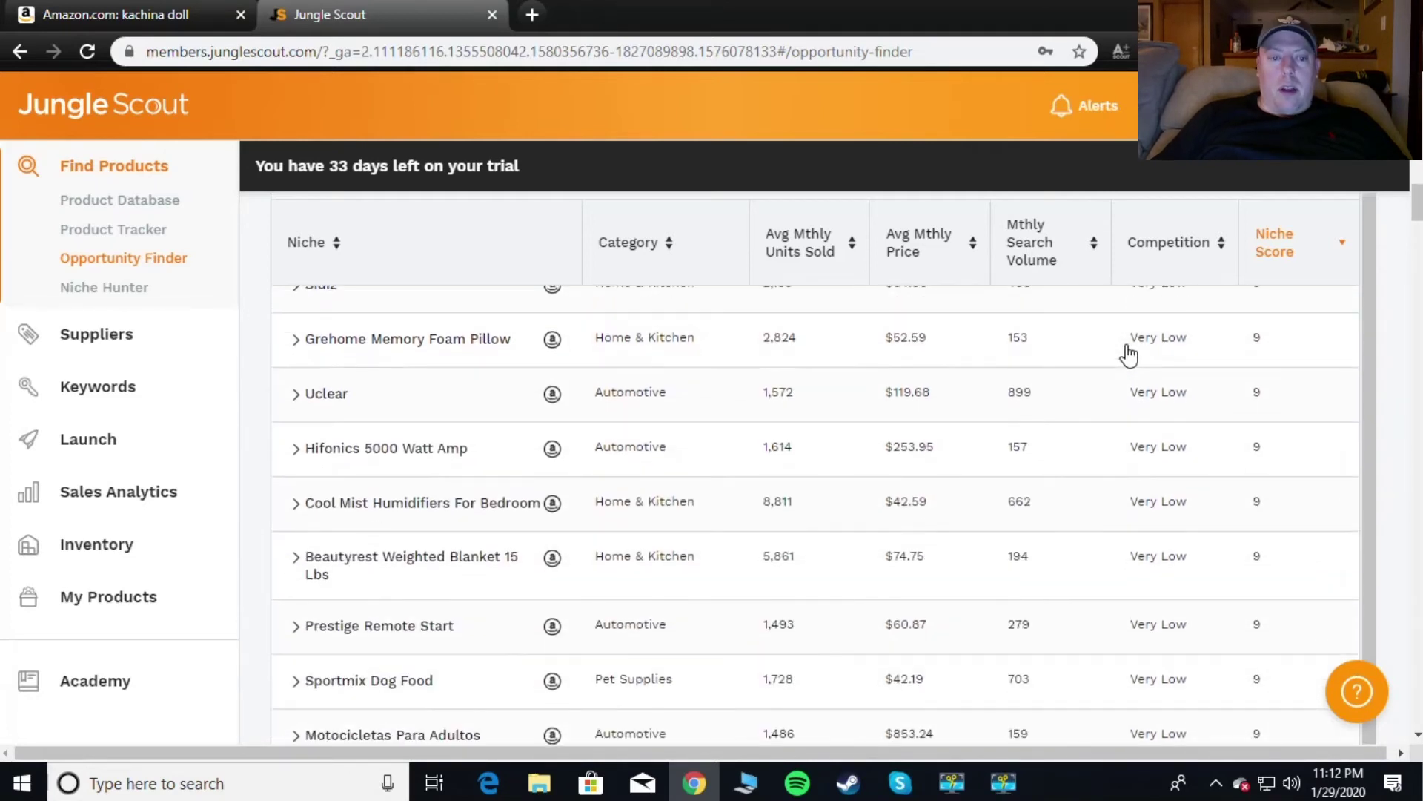
scroll(662, 440, "up", 2)
scroll(470, 400, "down", 3)
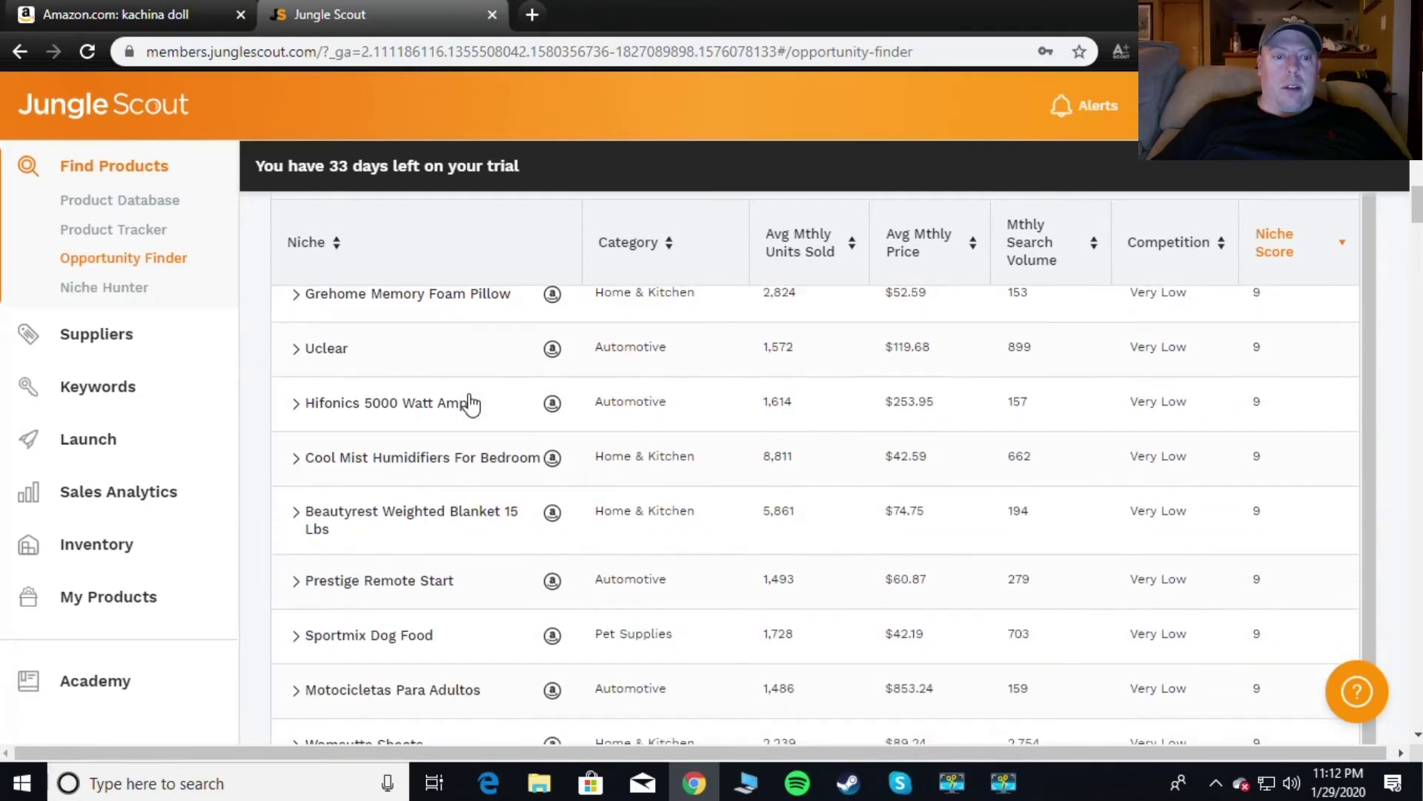
scroll(470, 401, "down", 2)
scroll(470, 401, "down", 2)
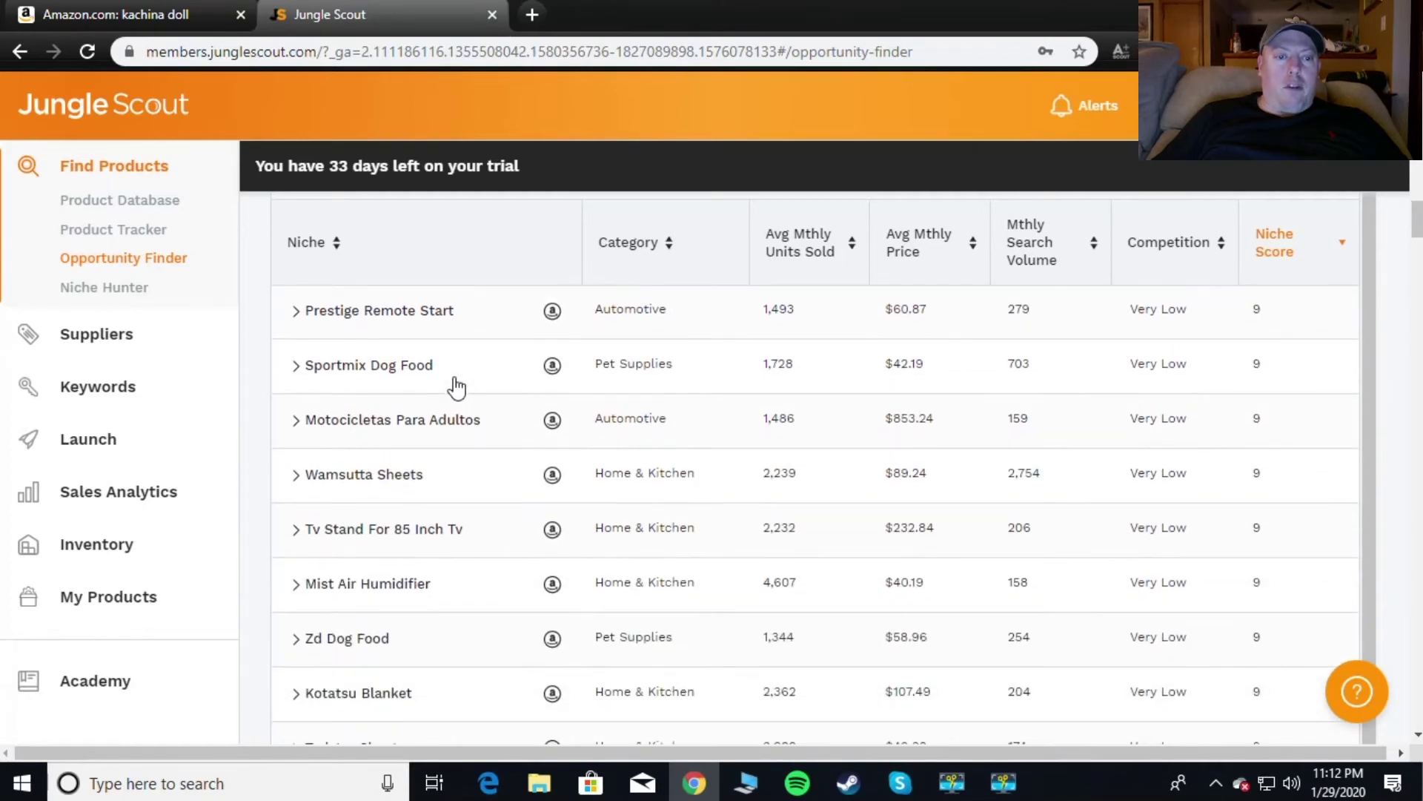
scroll(393, 364, "down", 2)
scroll(400, 371, "down", 6)
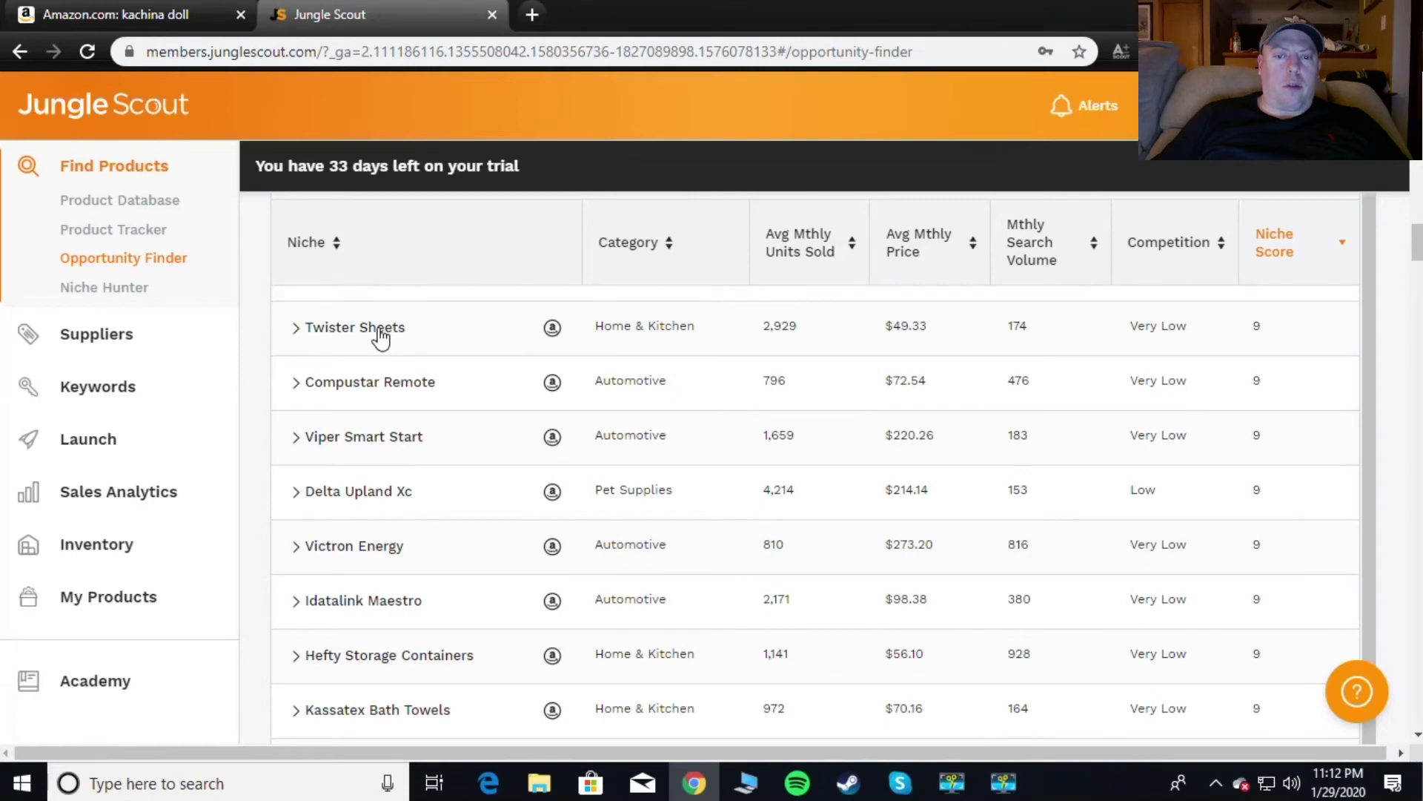
left_click(380, 333)
left_click(377, 329)
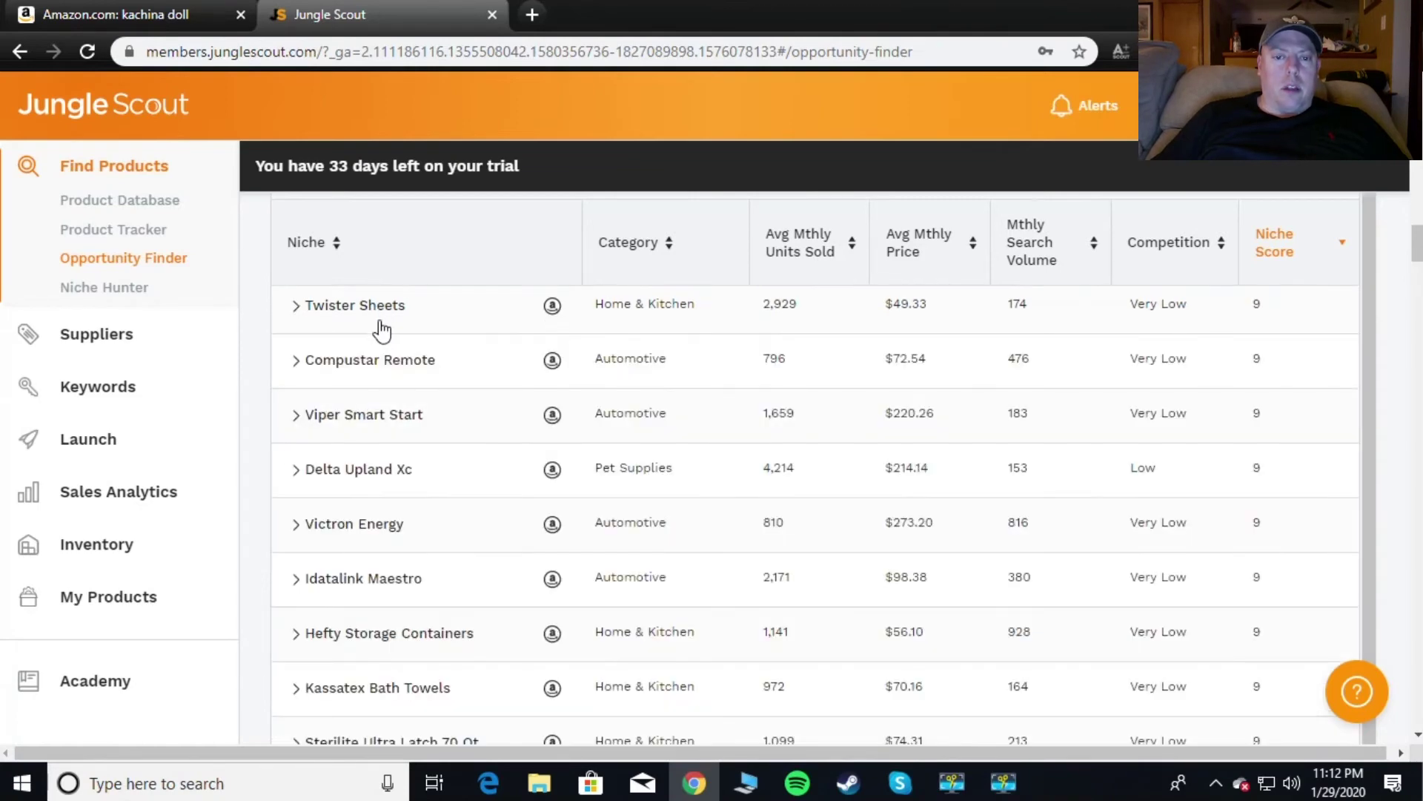
Switch to the Amazon results and search all departments for "twister sheets"
left_click(152, 12)
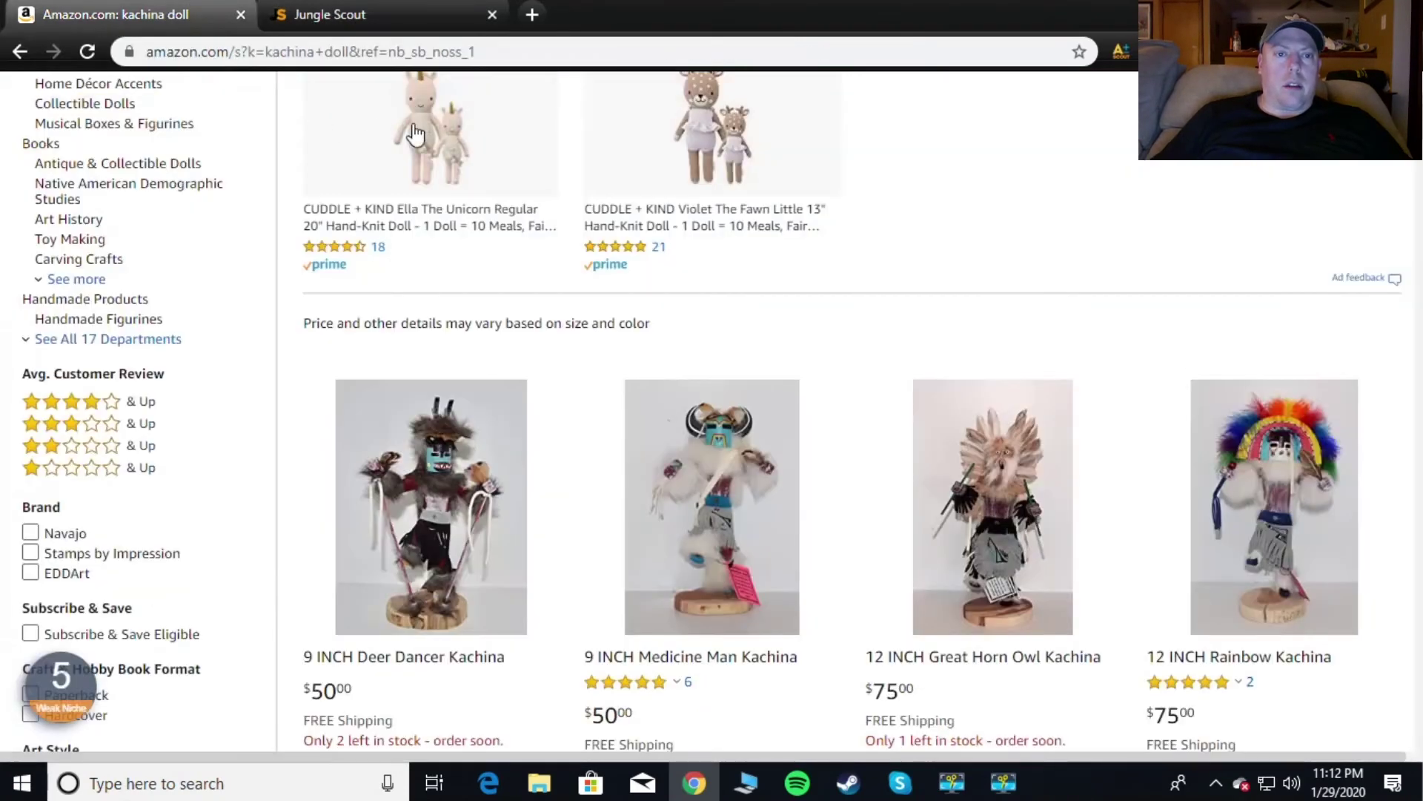
scroll(571, 140, "up", 5)
left_click(552, 143)
key("ctrl+shift+Left")
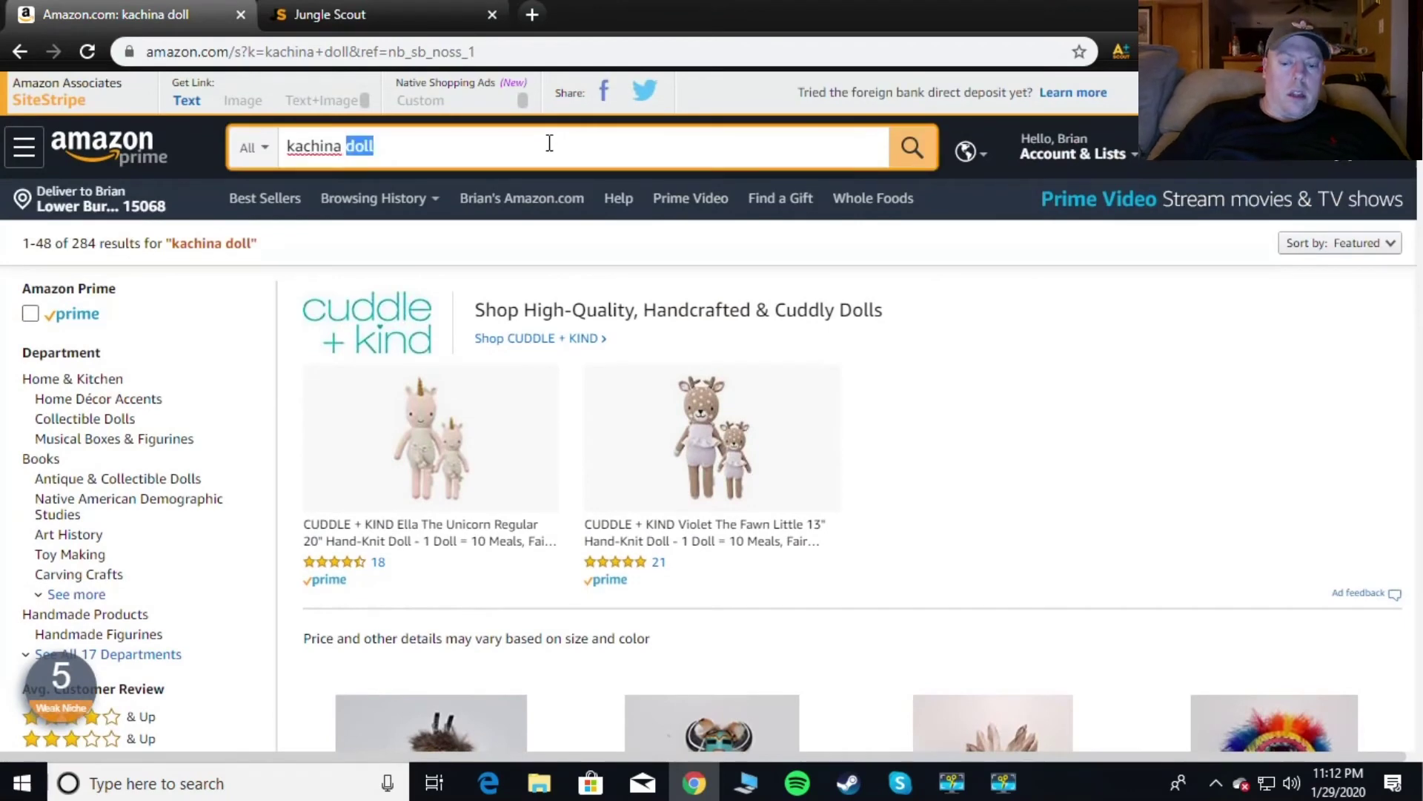
key("BackSpace")
type("twist")
key("BackSpace")
key("BackSpace")
key("BackSpace")
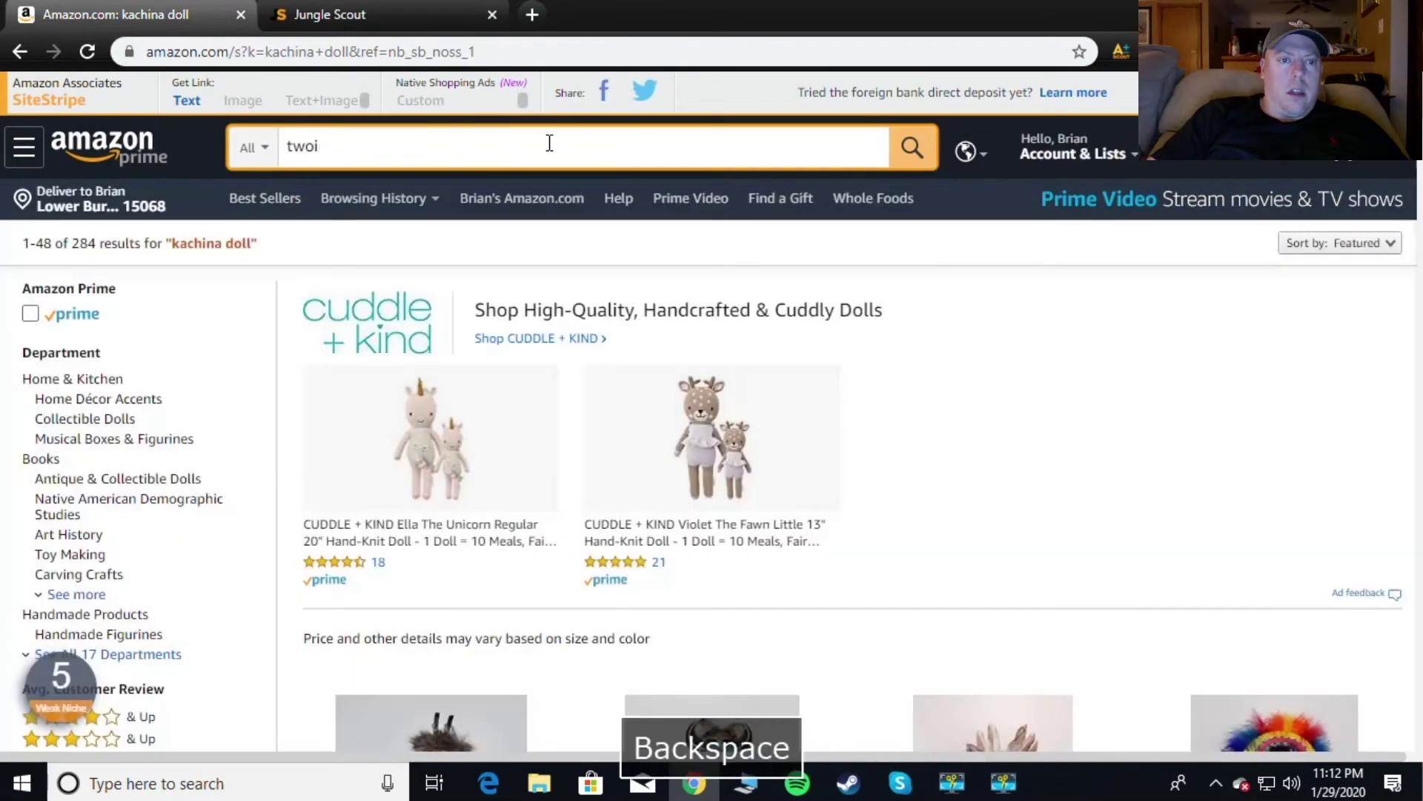
type("ister sheets")
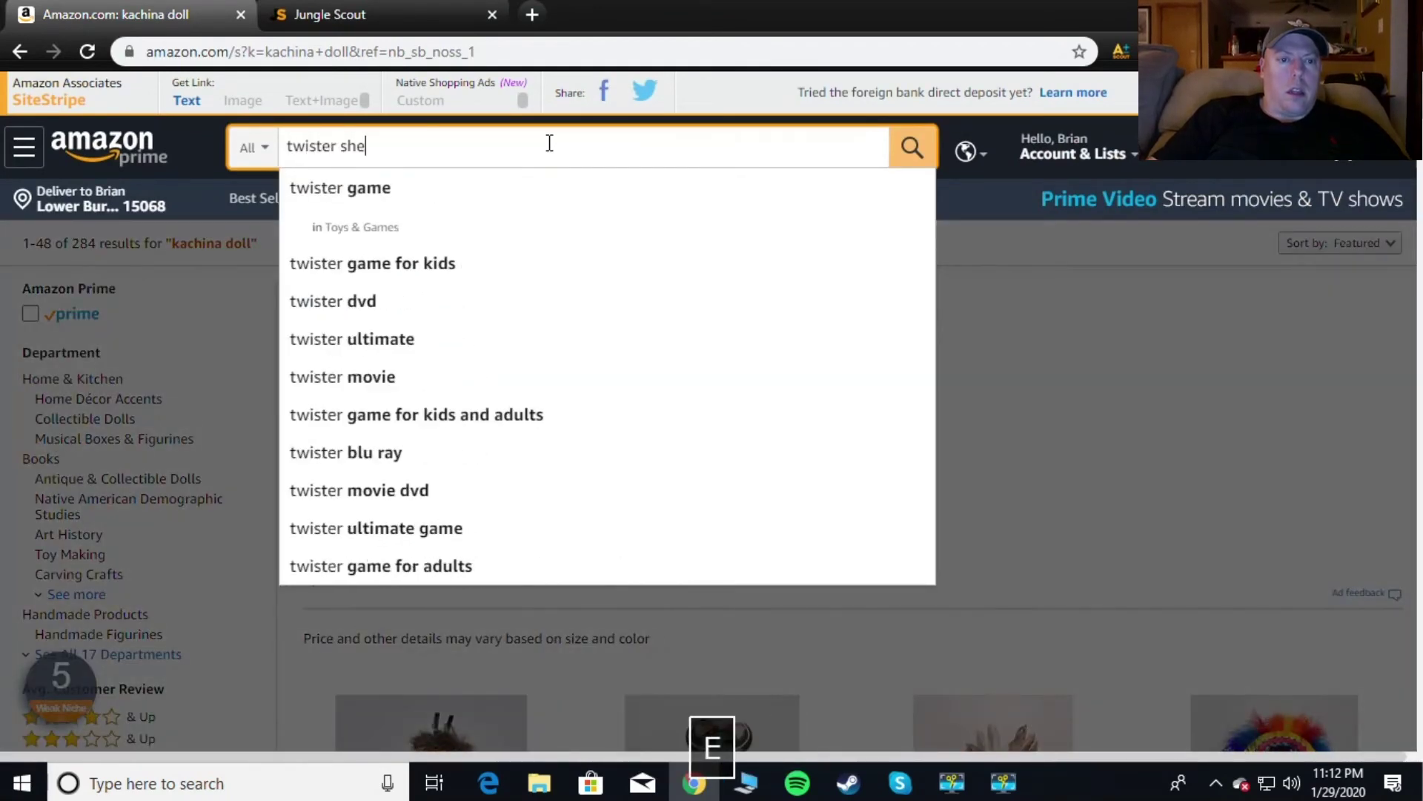
key("Return")
Examine the twister sheets listings for product types, prices, review counts and stock
scroll(553, 148, "down", 5)
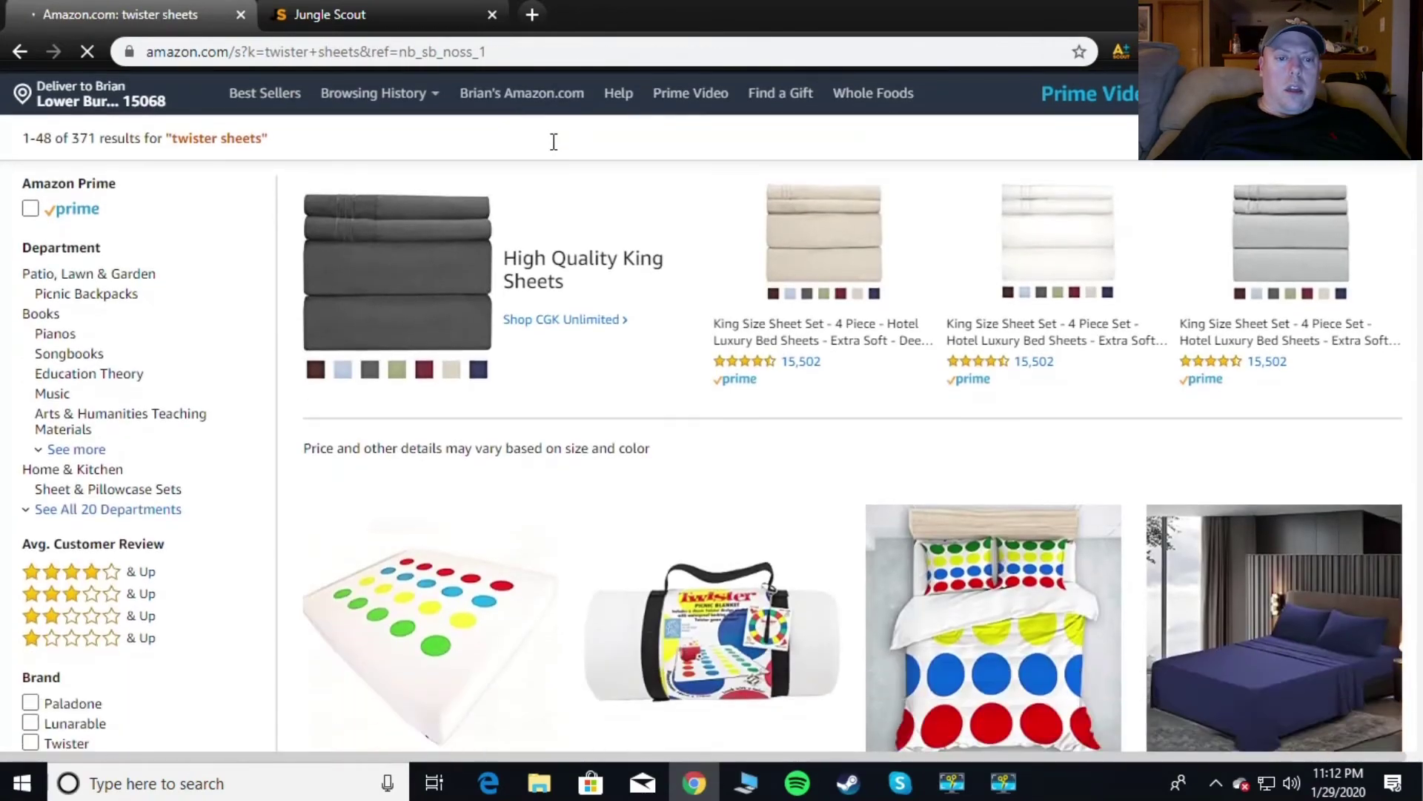
scroll(567, 184, "down", 1)
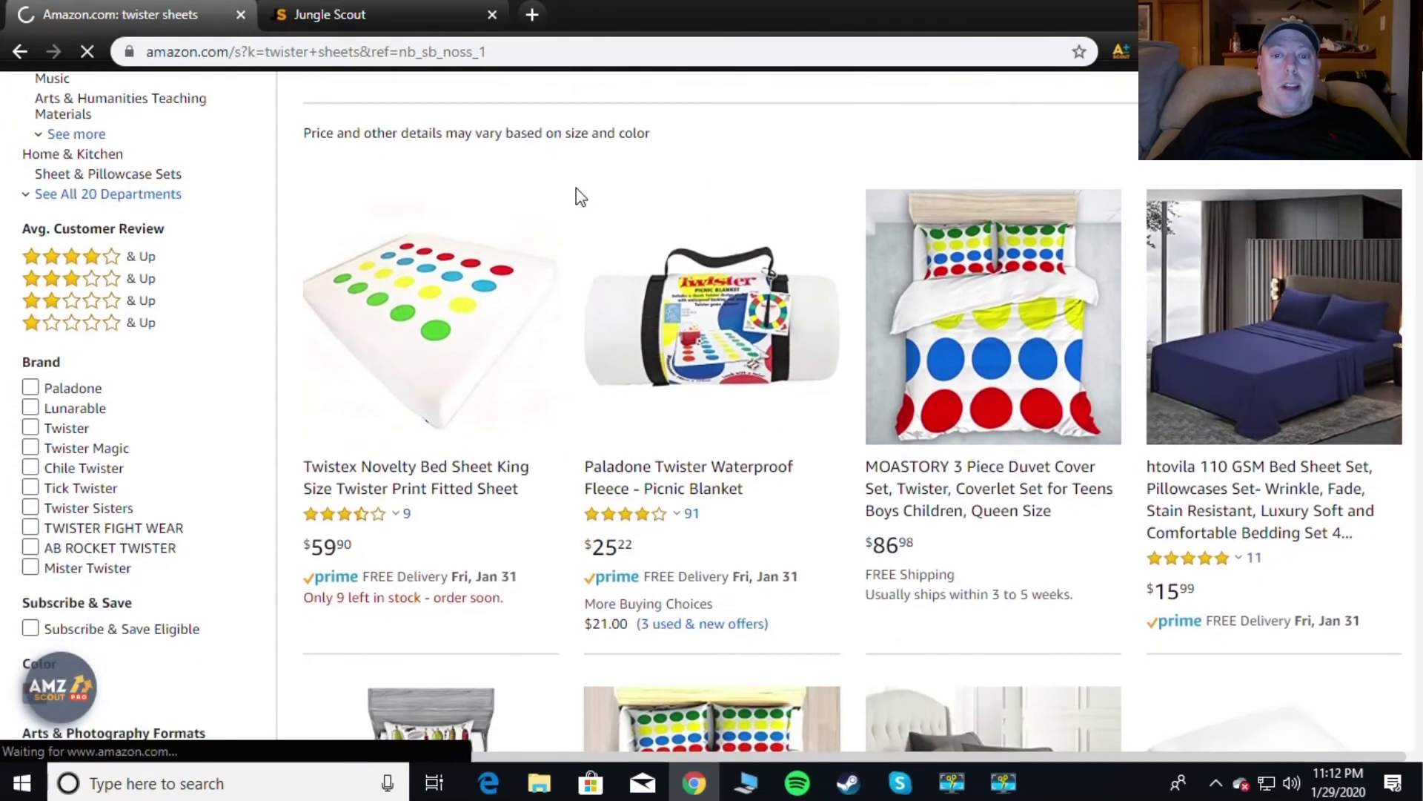
scroll(576, 188, "down", 3)
scroll(576, 188, "up", 4)
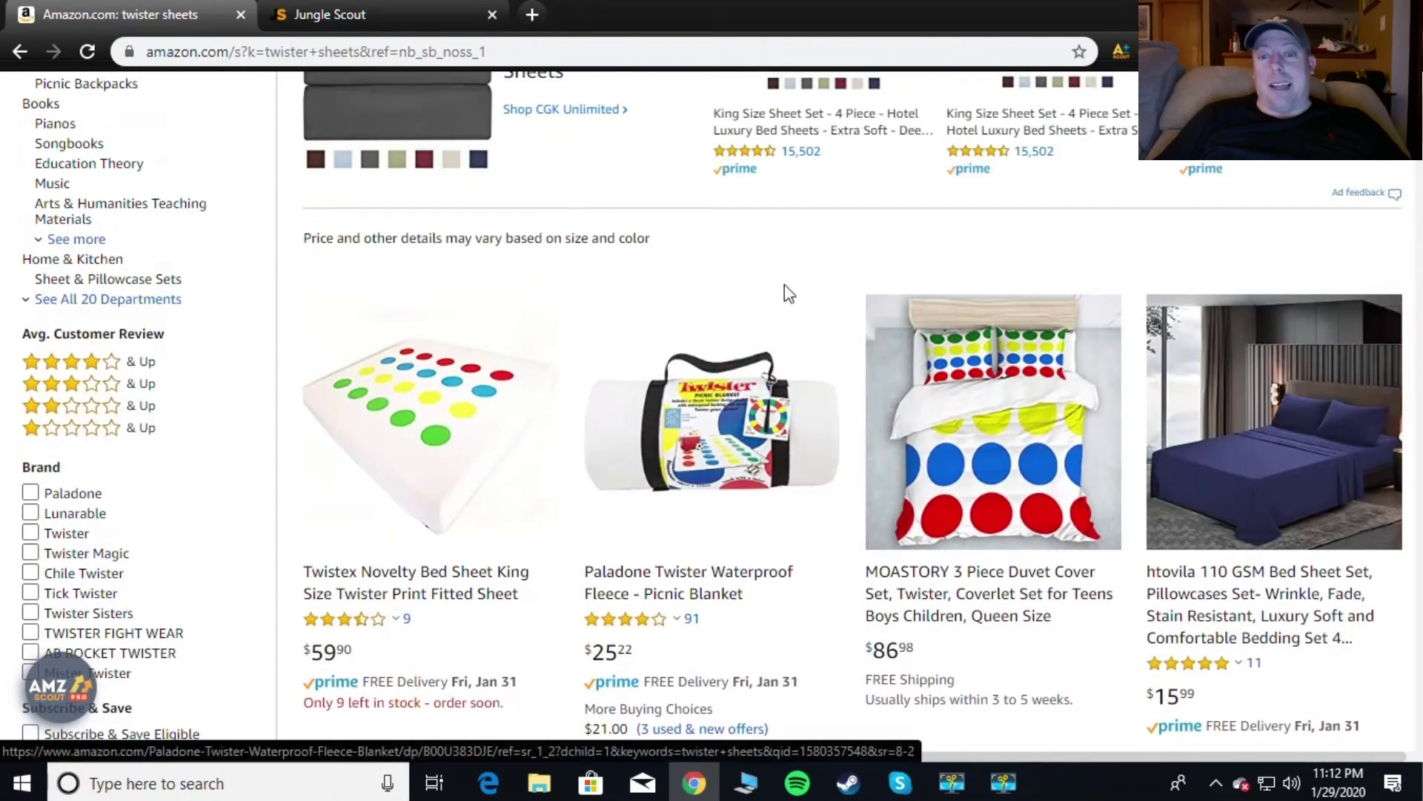
scroll(789, 293, "down", 3)
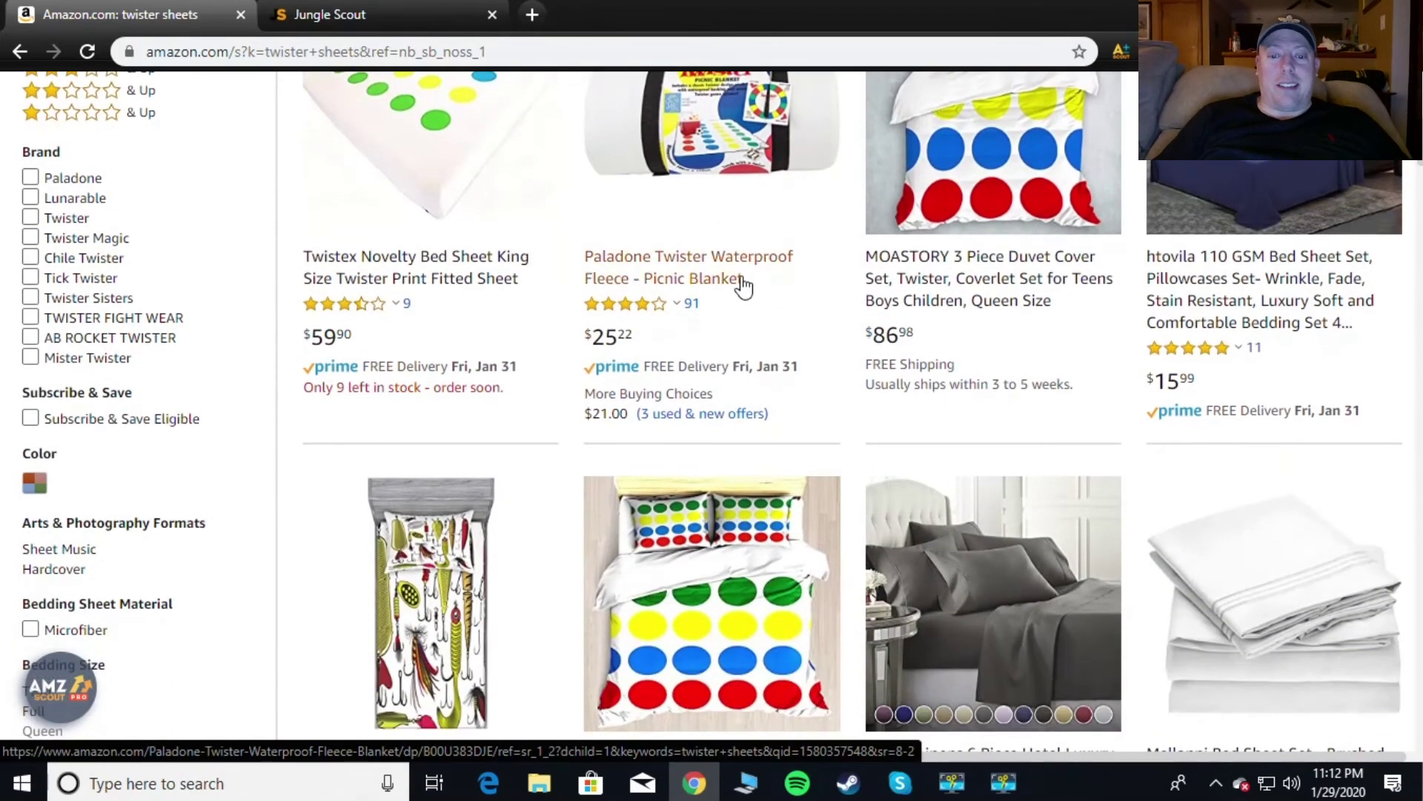
scroll(744, 288, "down", 3)
scroll(961, 196, "up", 4)
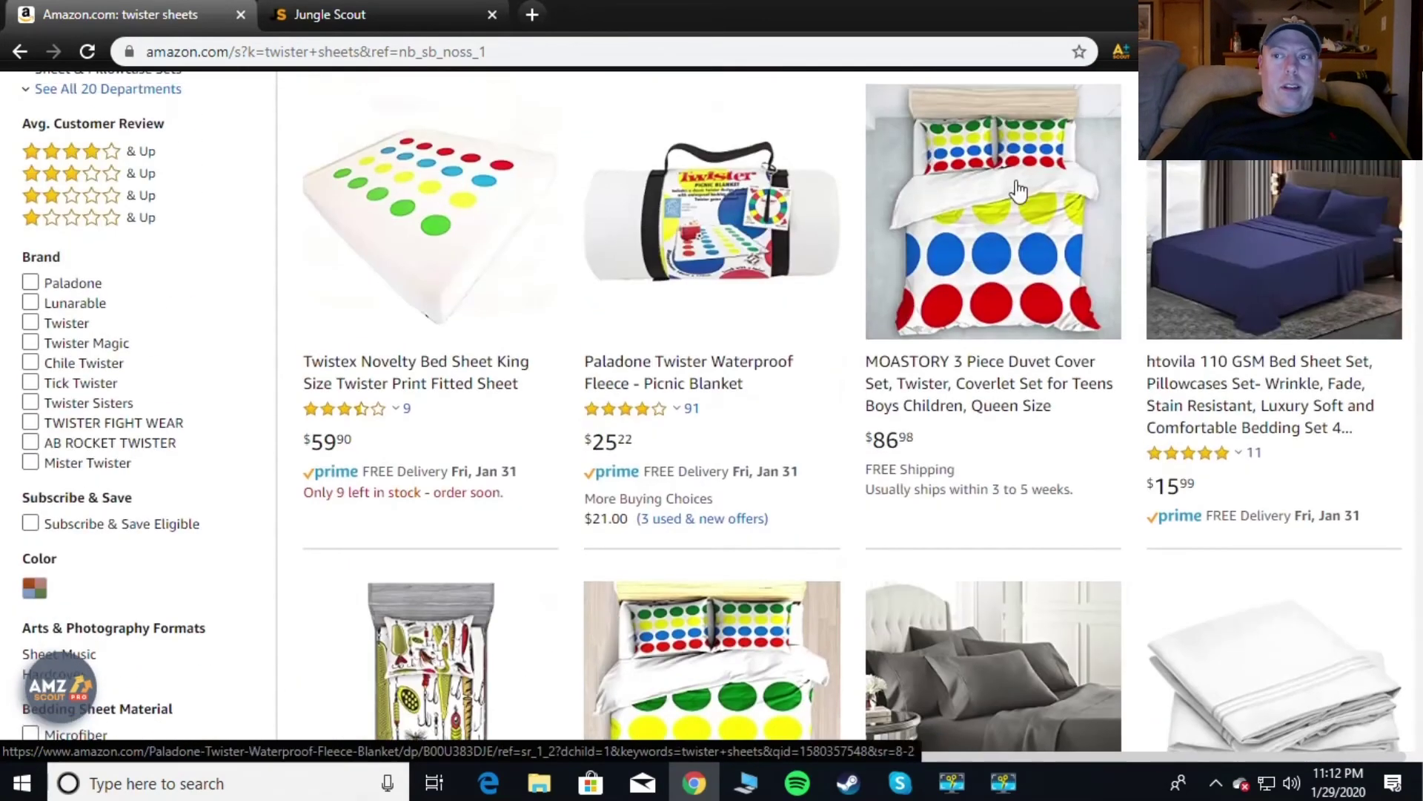
Check the Jungle Scout extension's averages, opportunity score and individual product sales for the twister sheets listings
left_click(1155, 51)
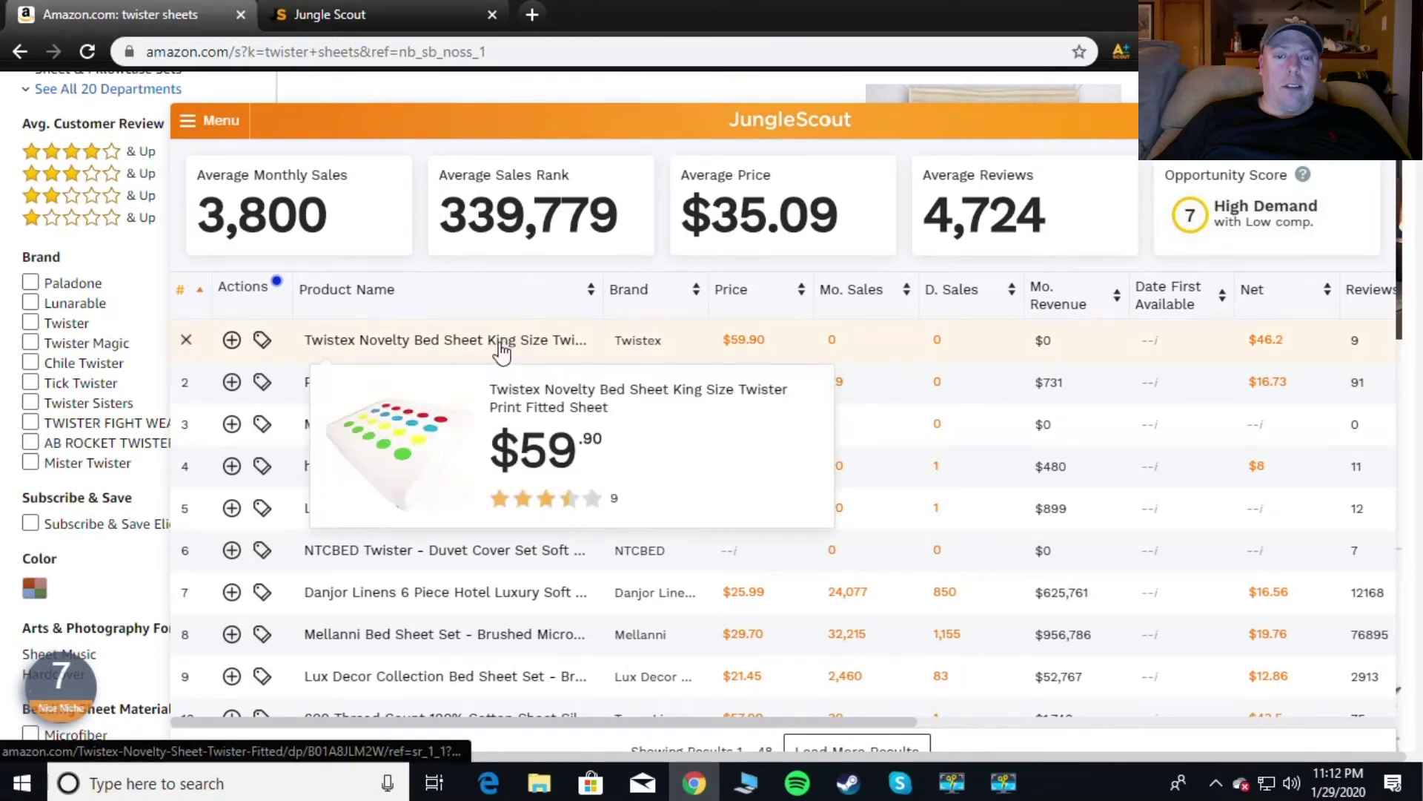
mouse_move(495, 423)
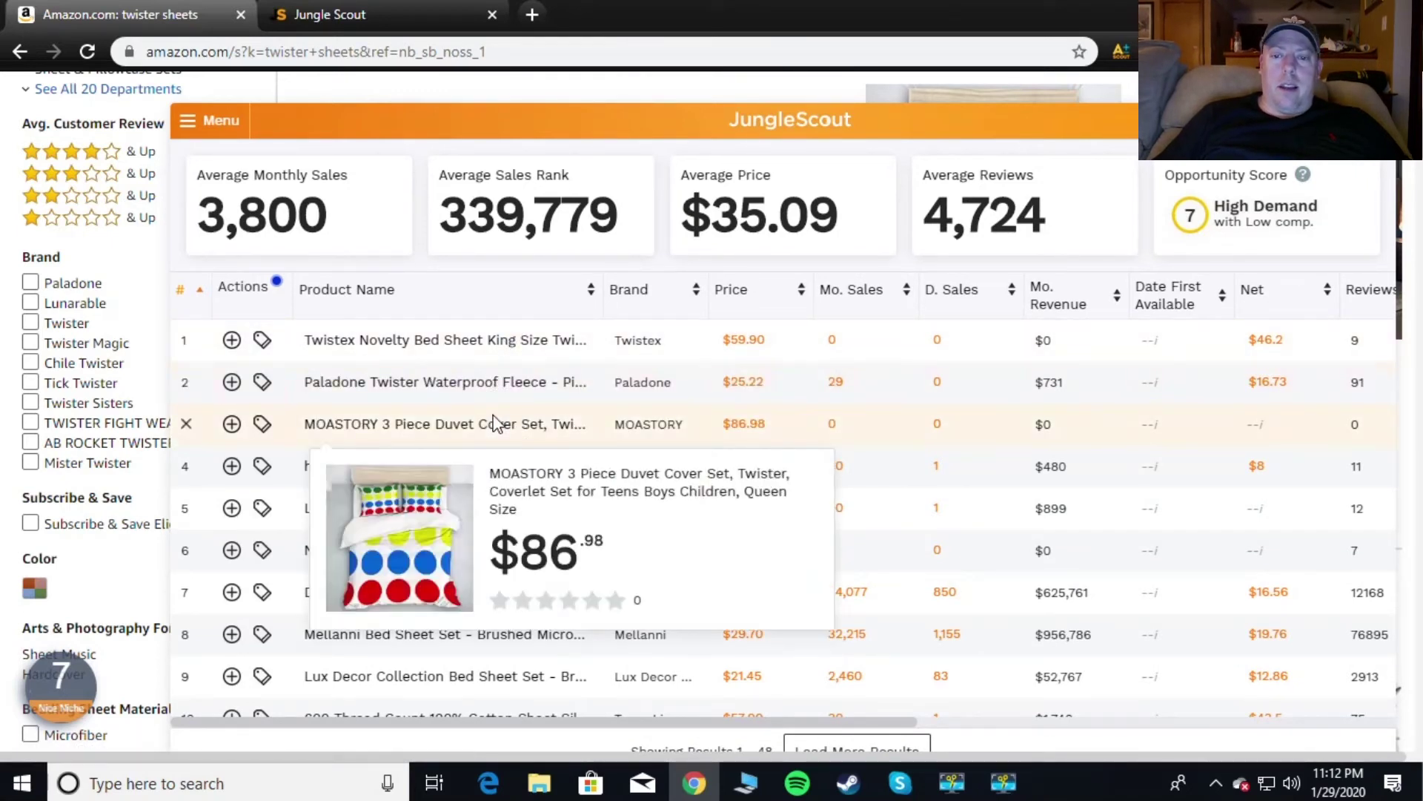
mouse_move(501, 382)
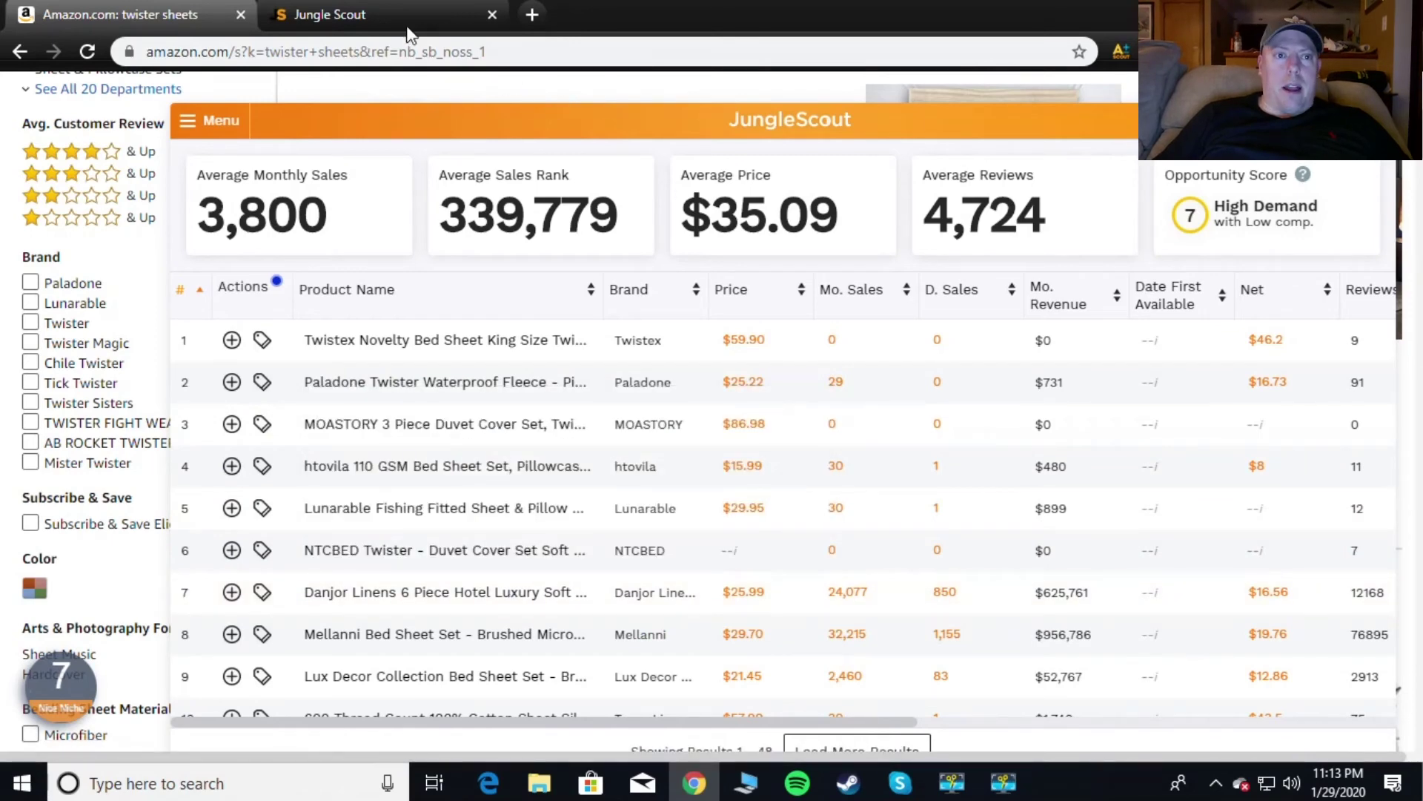
Return to Jungle Scout's Opportunity Finder and review the selected categories, filter ranges and top niches
left_click(362, 16)
scroll(475, 335, "down", 1)
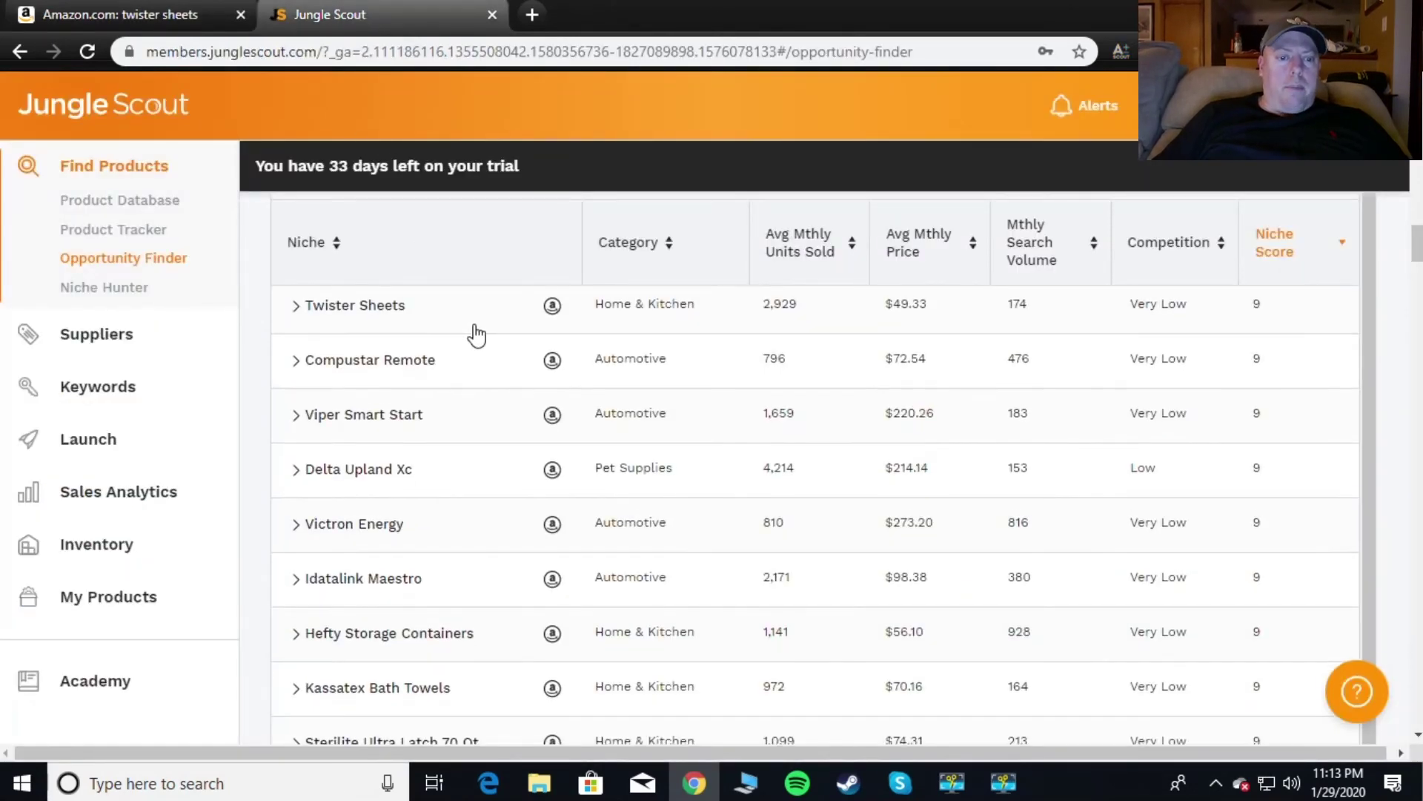
scroll(483, 331, "up", 15)
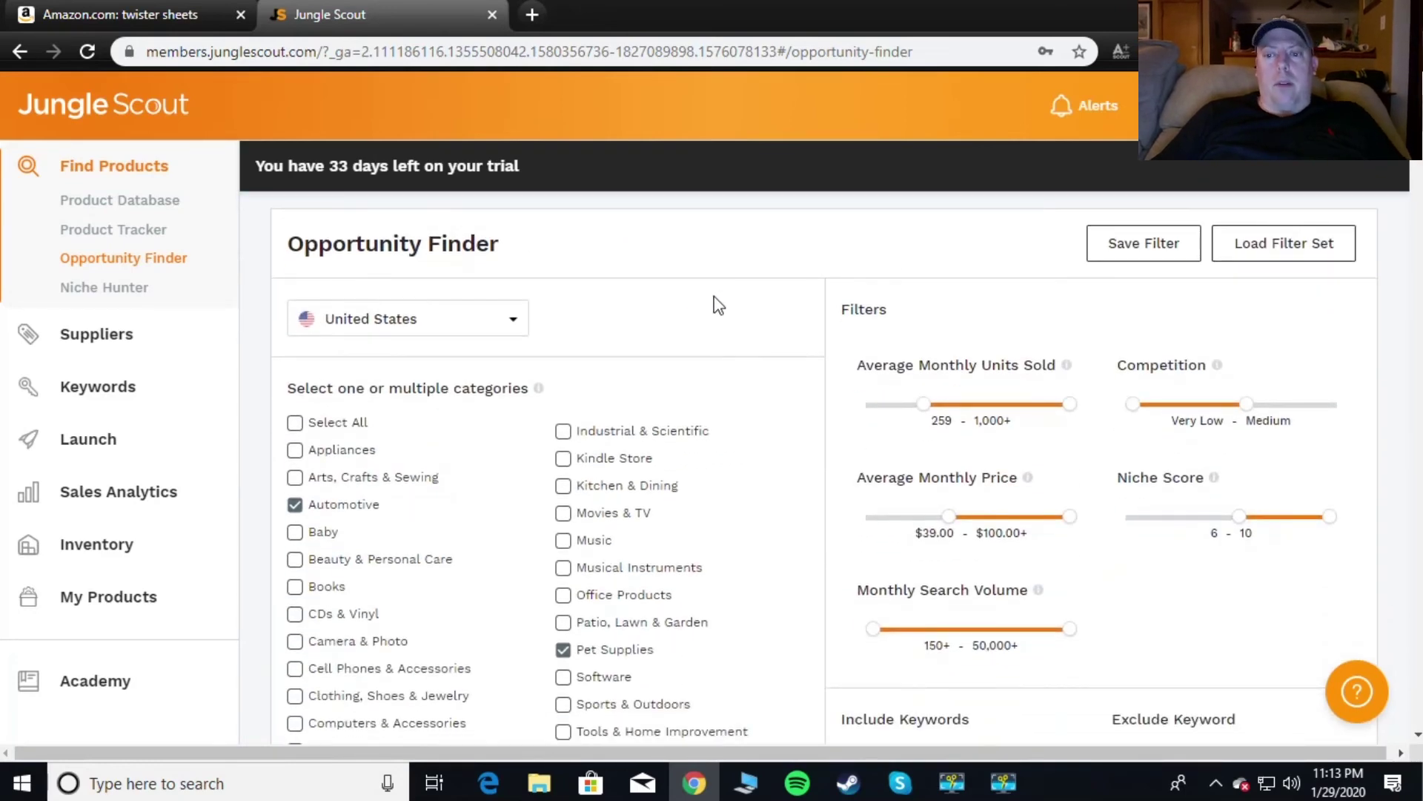
scroll(938, 413, "down", 2)
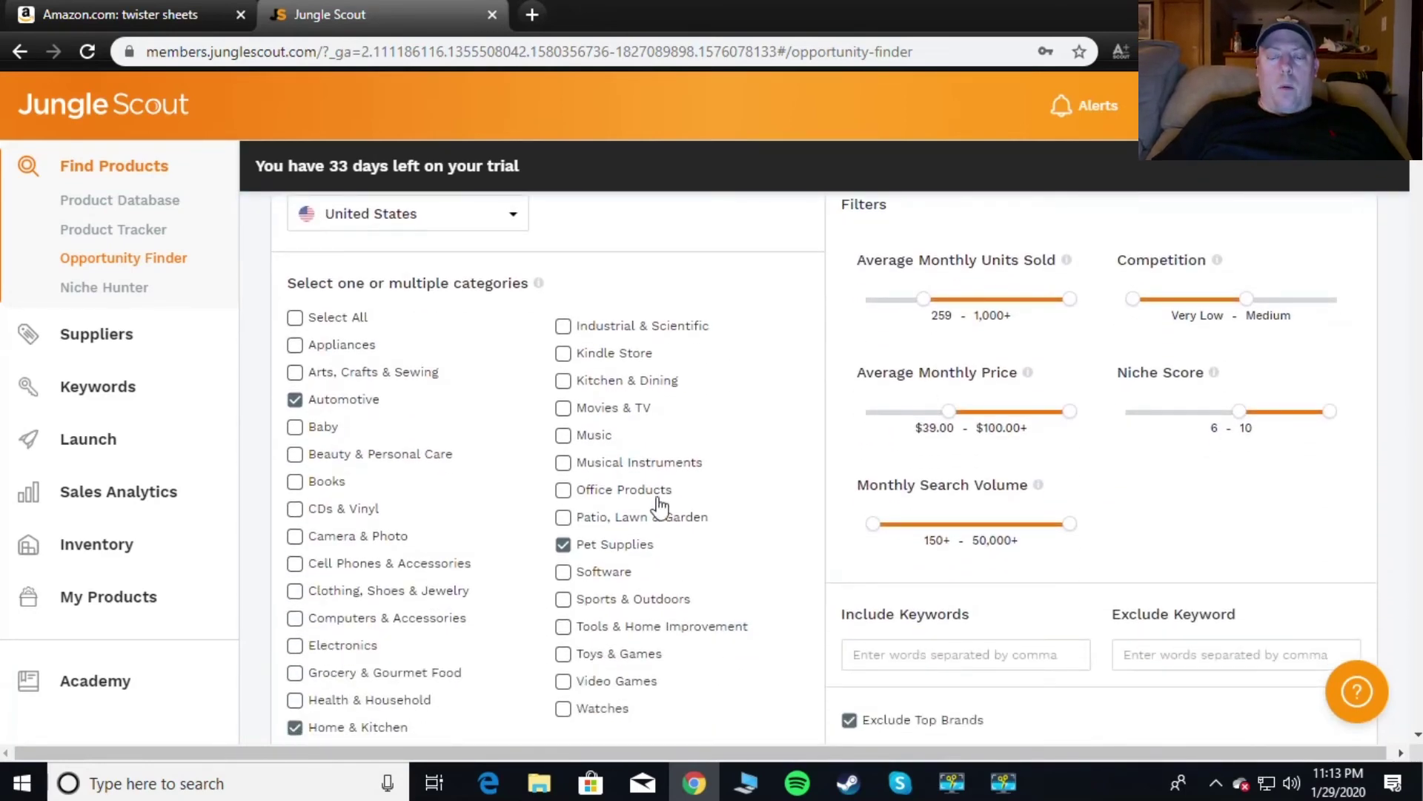
scroll(767, 470, "down", 1)
scroll(766, 490, "down", 7)
scroll(771, 501, "up", 2)
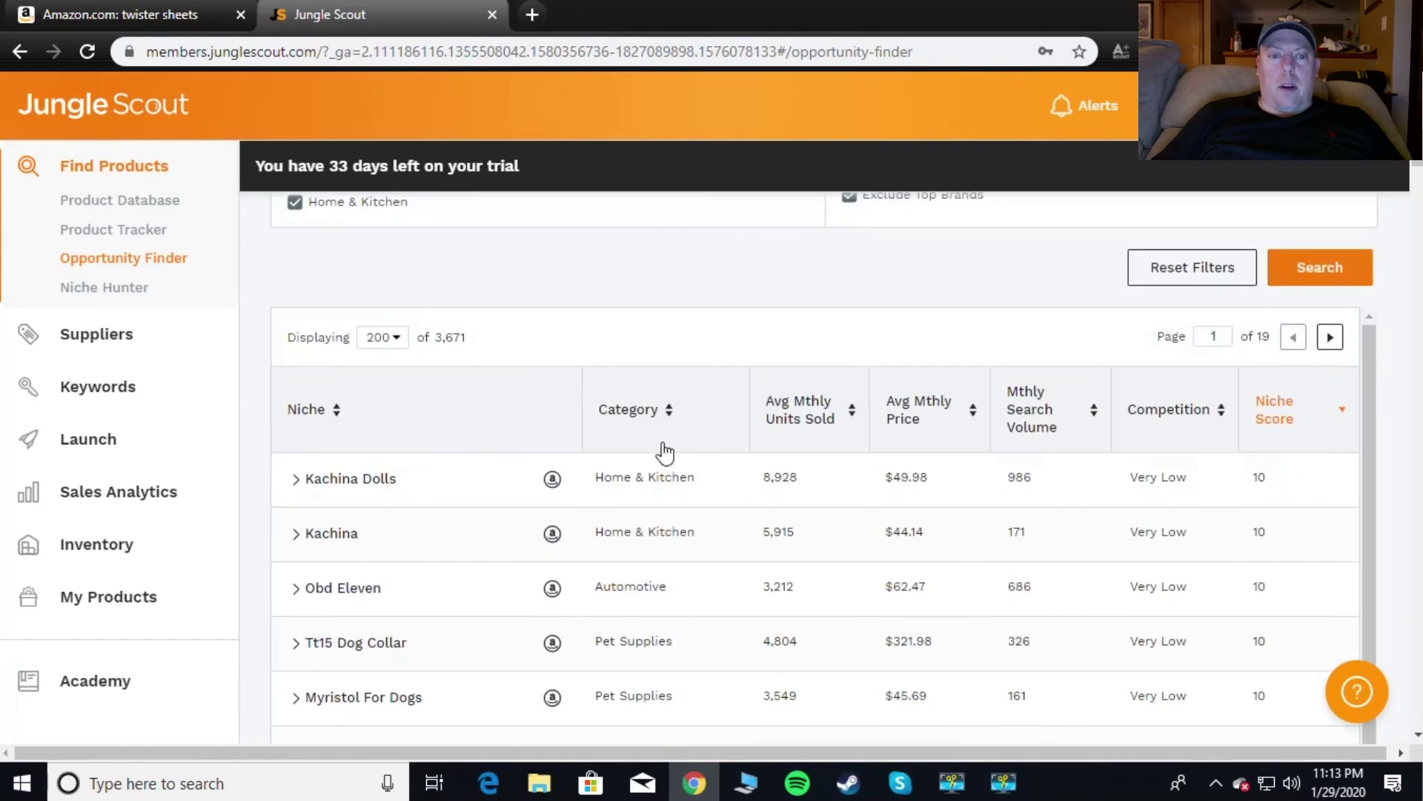
Raise the minimum monthly search volume to 6,682, search for niches again and look over the highest-scored ones
scroll(464, 350, "up", 6)
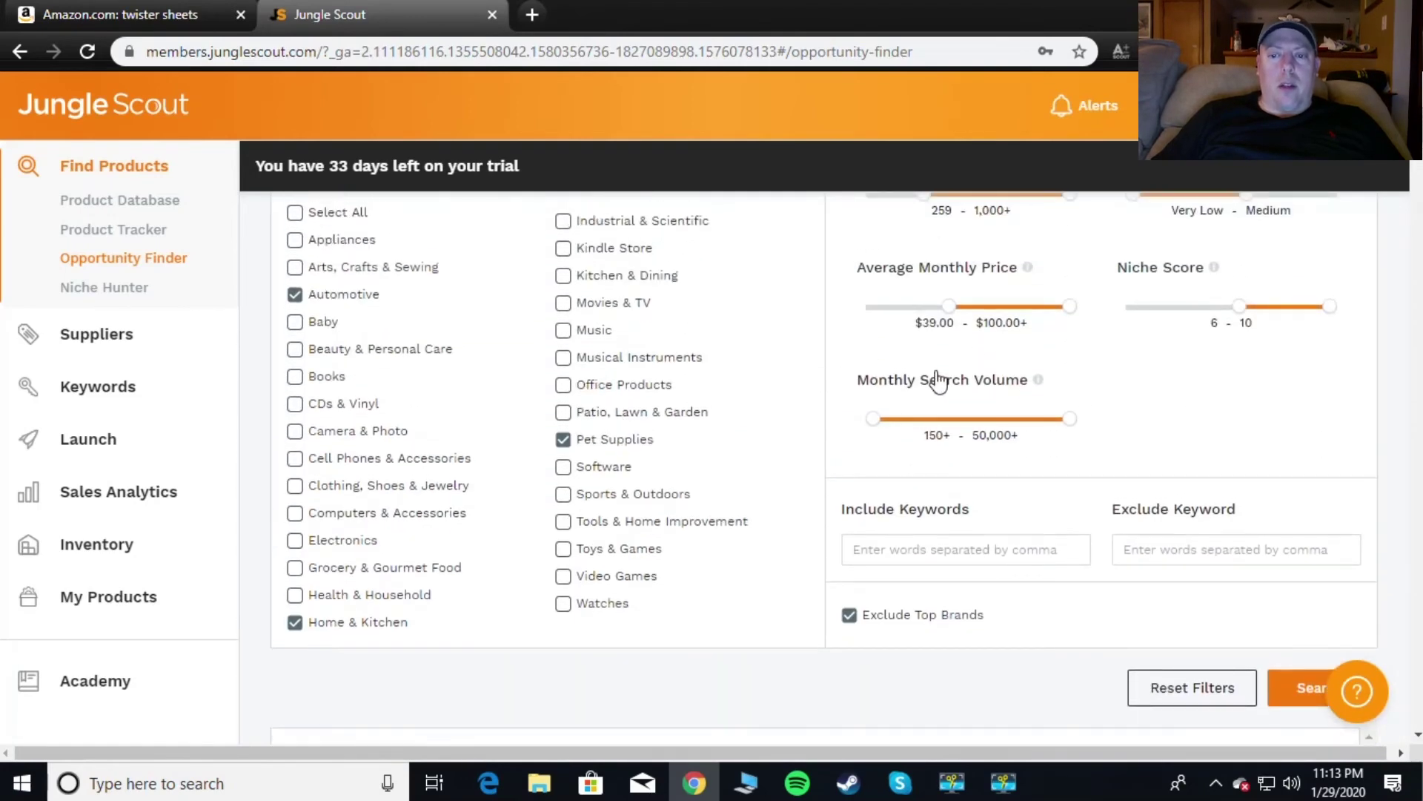
left_click_drag(875, 421, 900, 420)
left_click(1303, 688)
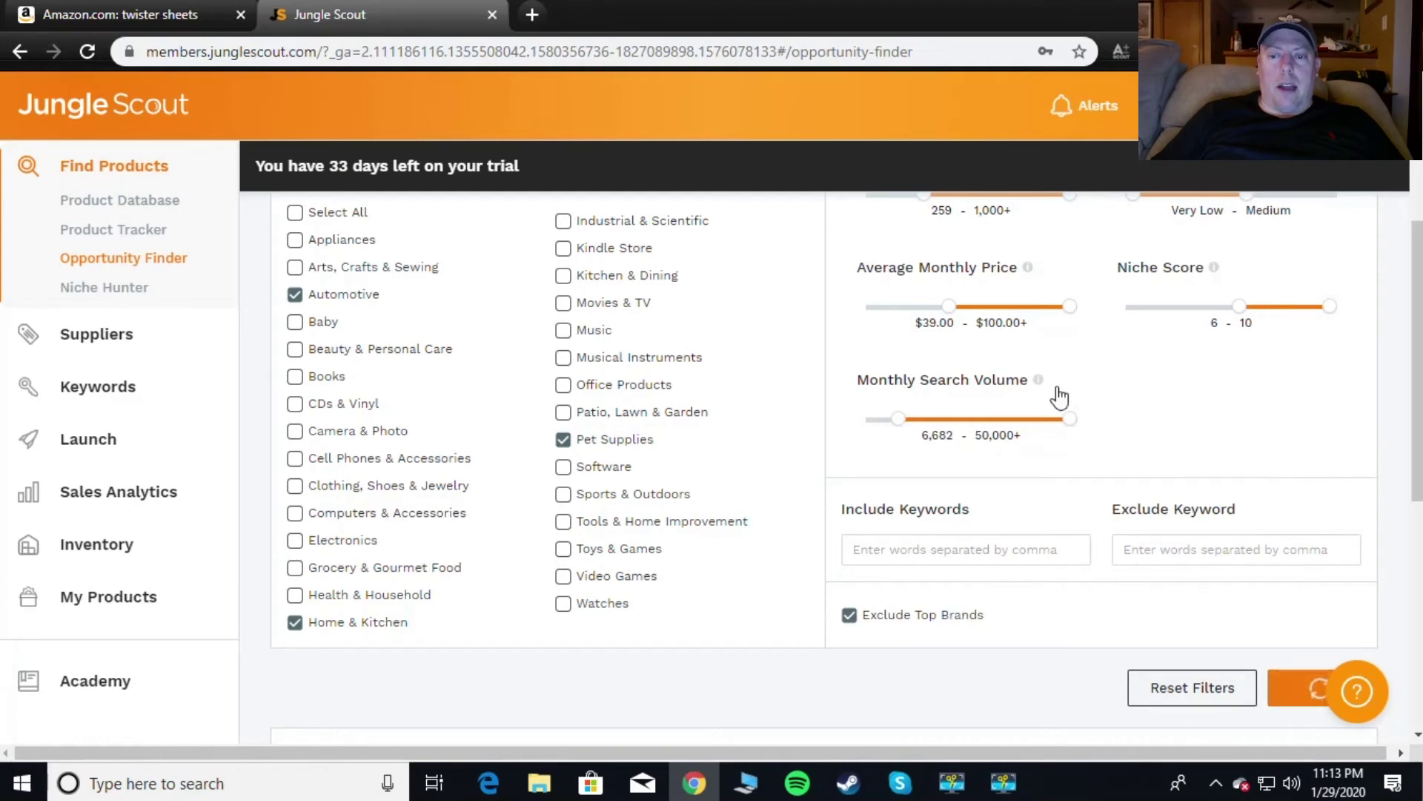
scroll(979, 367, "down", 6)
scroll(964, 363, "up", 3)
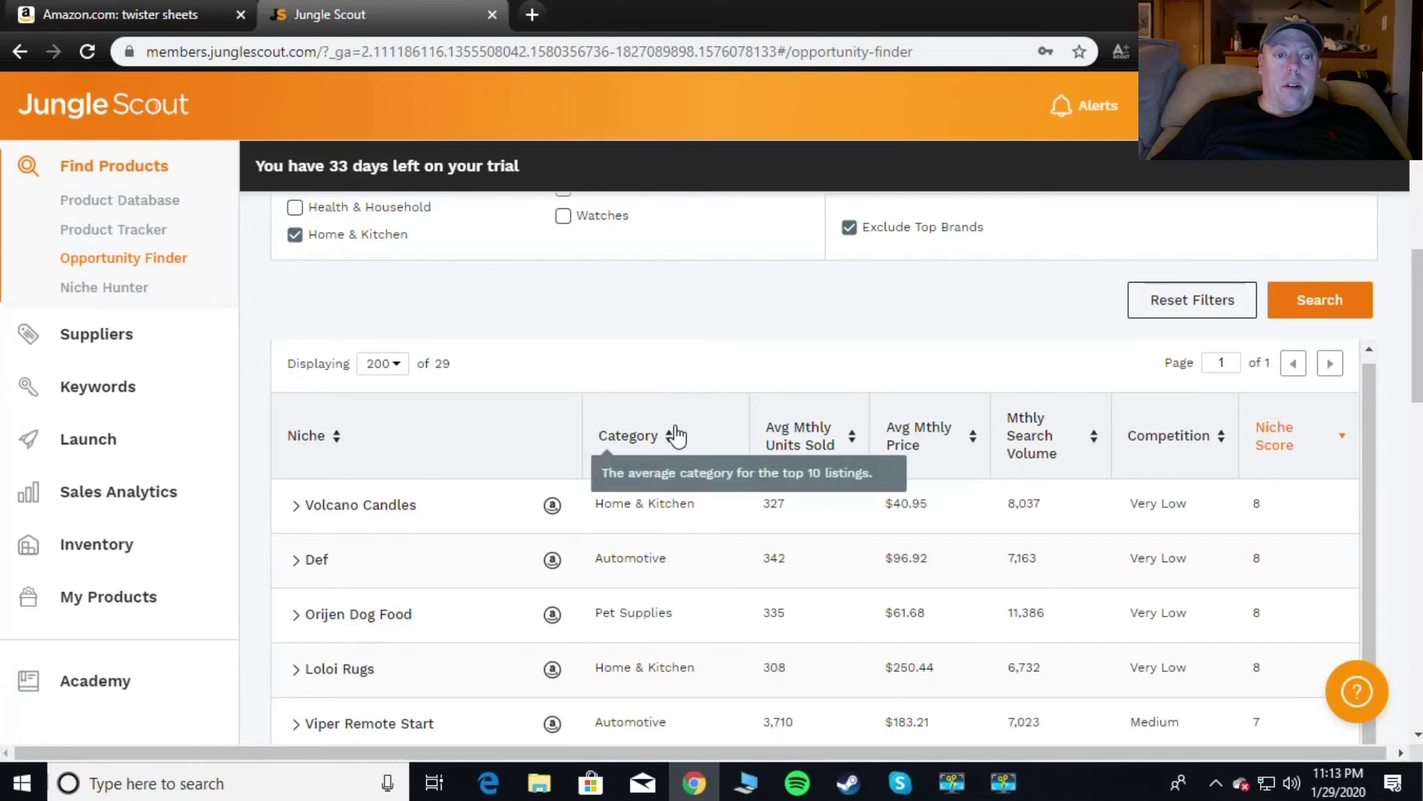
scroll(549, 482, "down", 2)
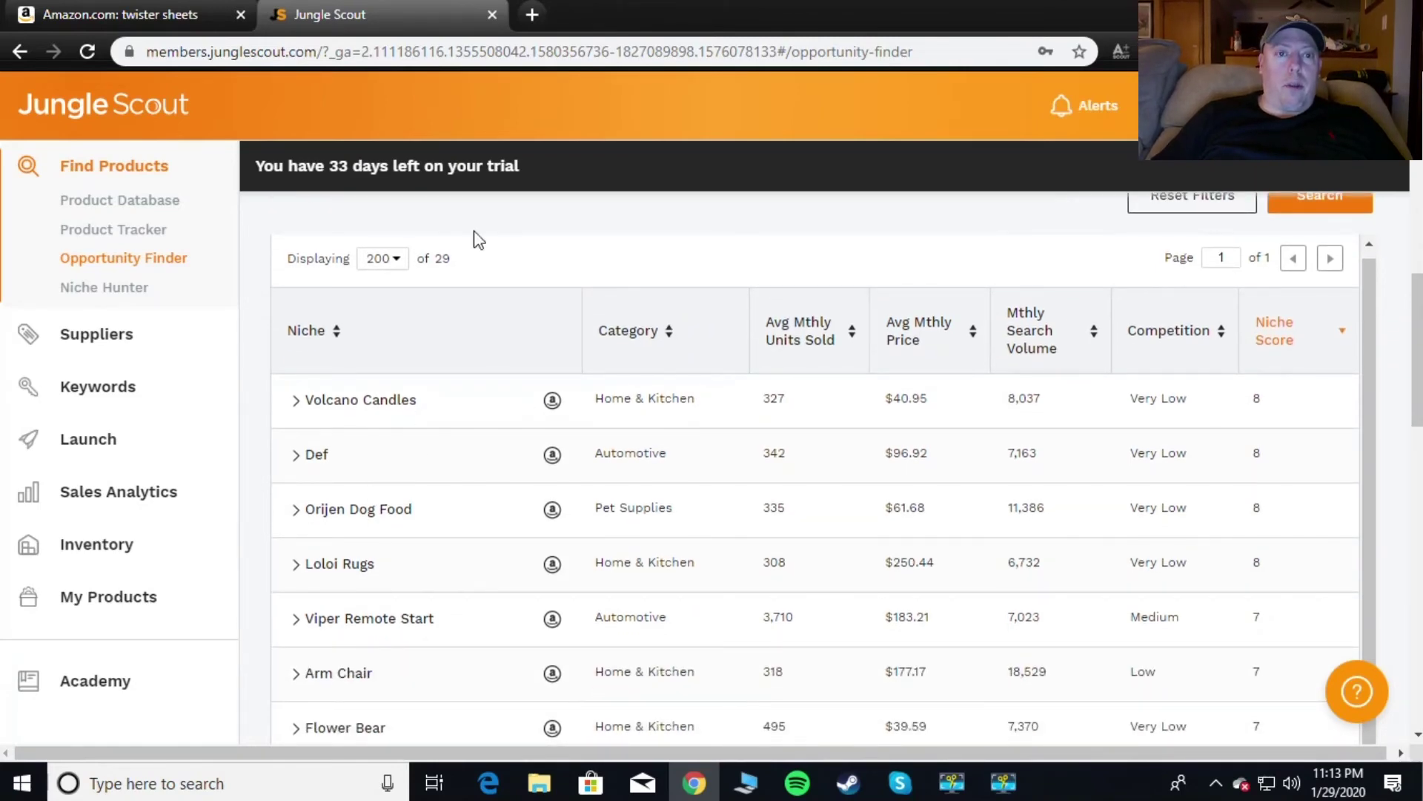
Switch to Amazon, search all departments for "volcano candles" and look over the first candle listings
left_click(104, 15)
scroll(493, 204, "up", 4)
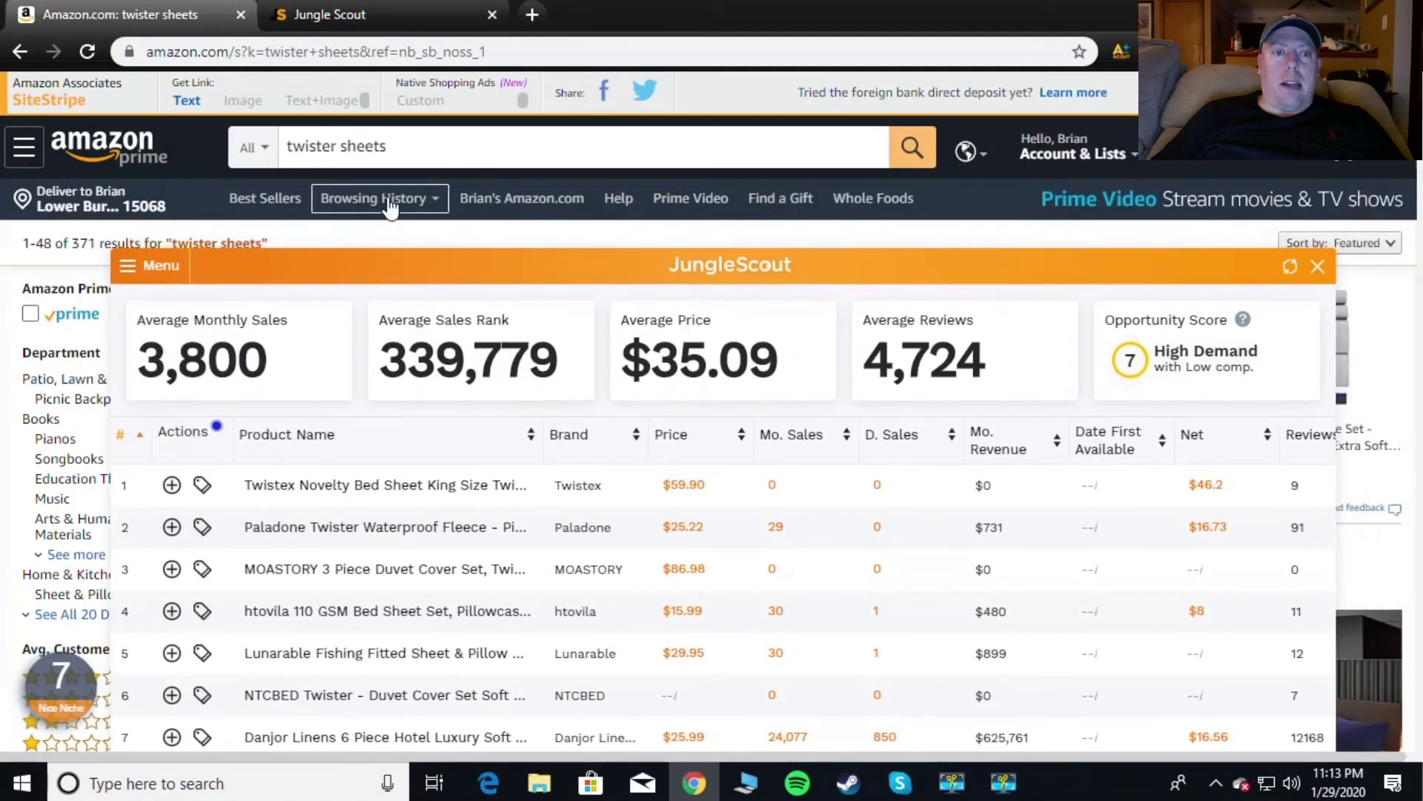
triple_click(373, 147)
type("vol")
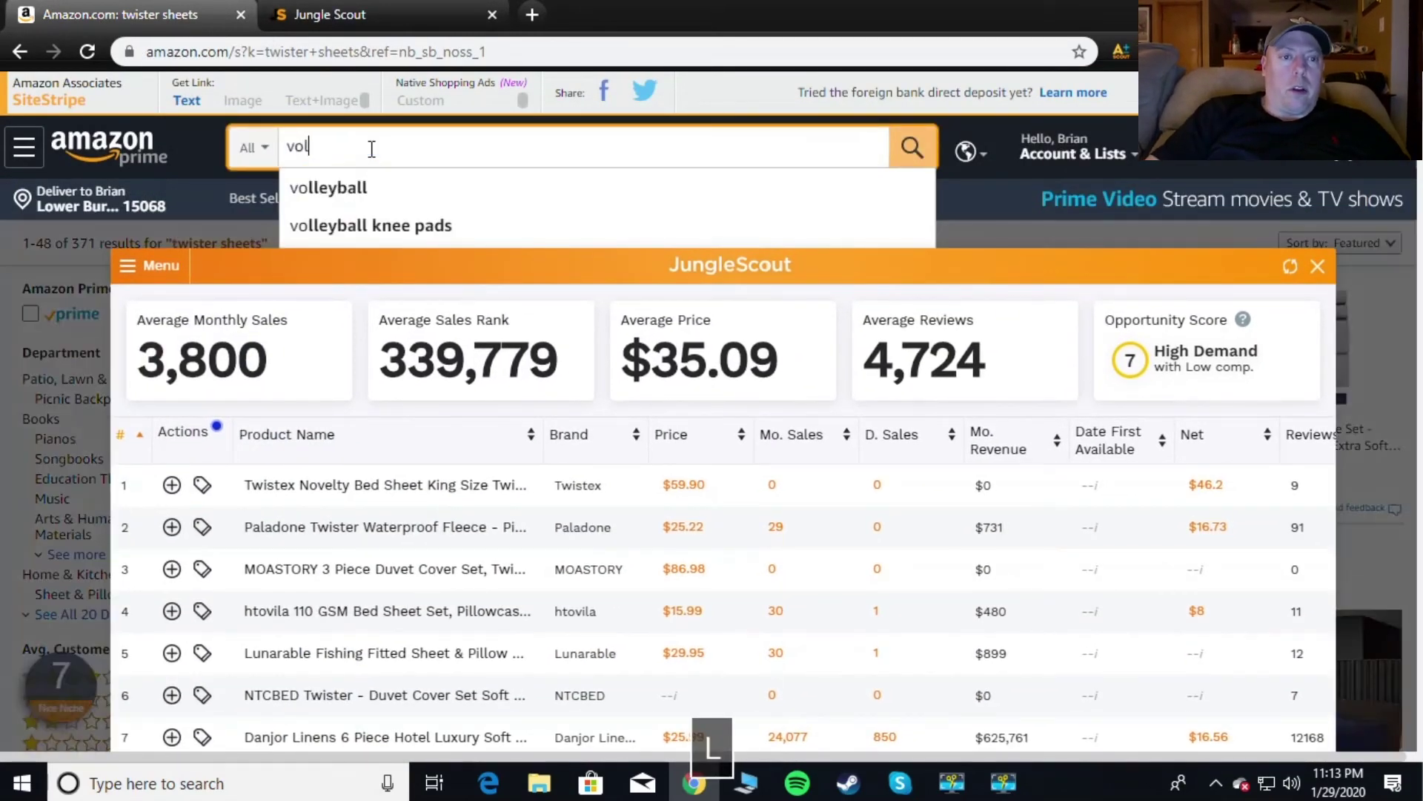
type("cano candles")
key("Return")
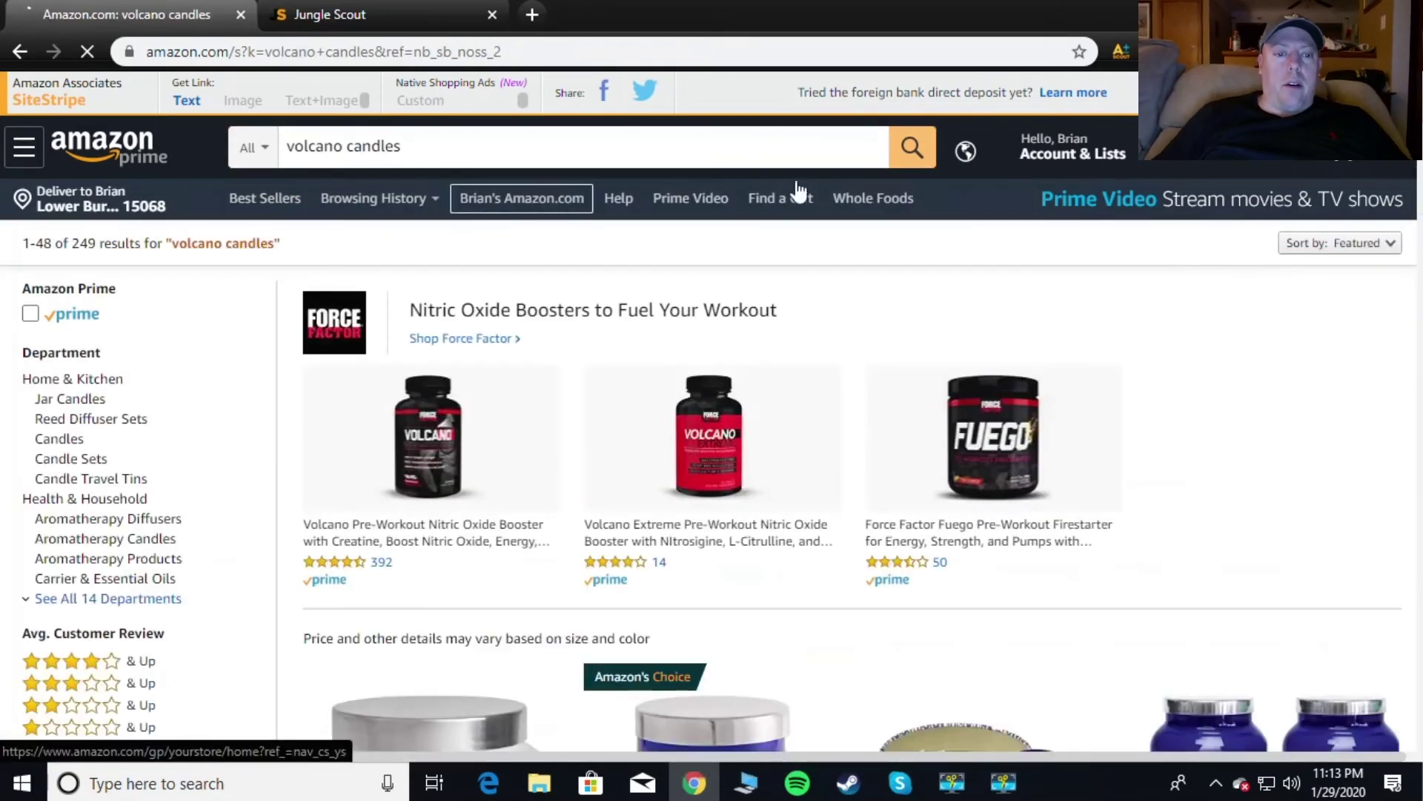
scroll(794, 191, "down", 4)
scroll(799, 194, "down", 3)
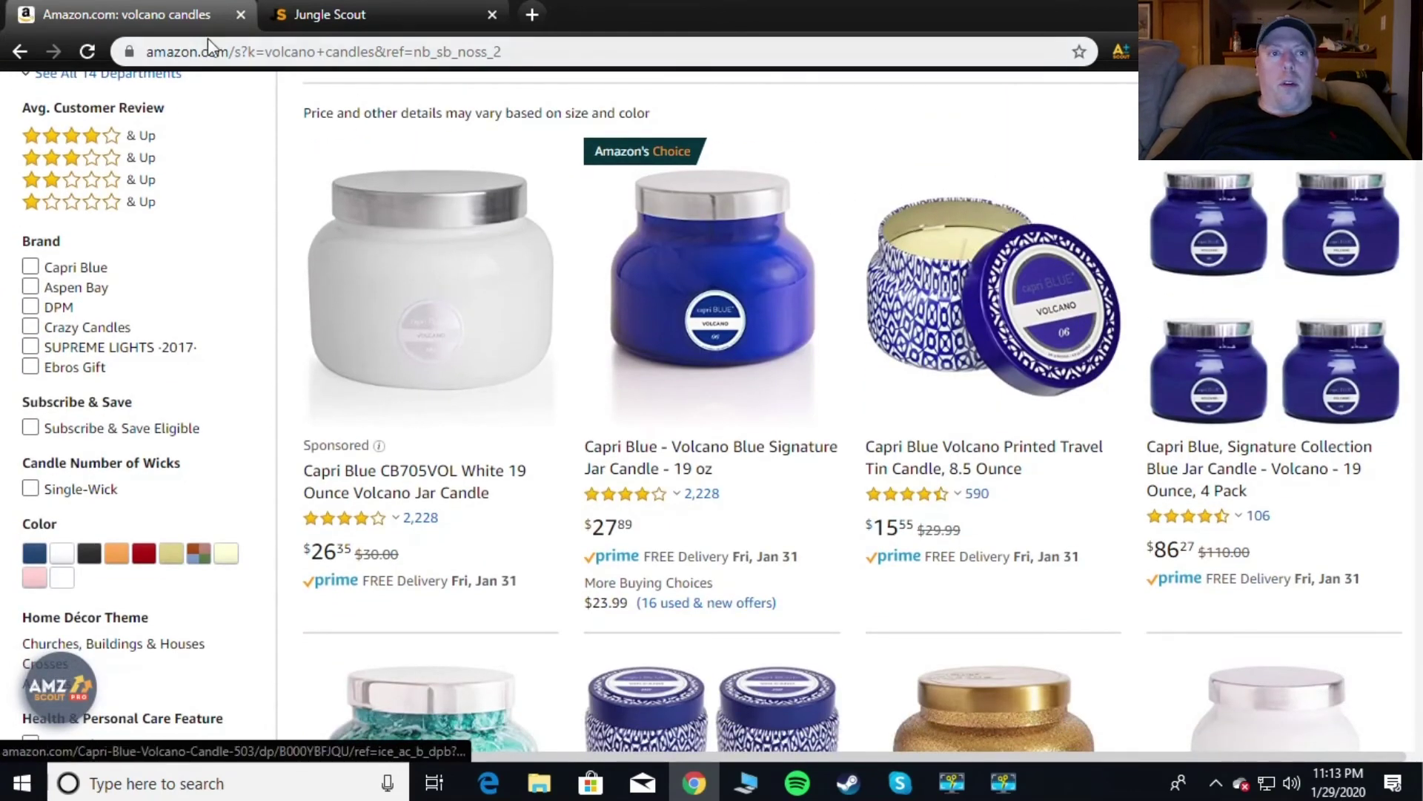
Review the Opportunity Finder's search volume filter and matching niches, and return to the volcano candles listings on Amazon
left_click(384, 9)
scroll(863, 304, "up", 6)
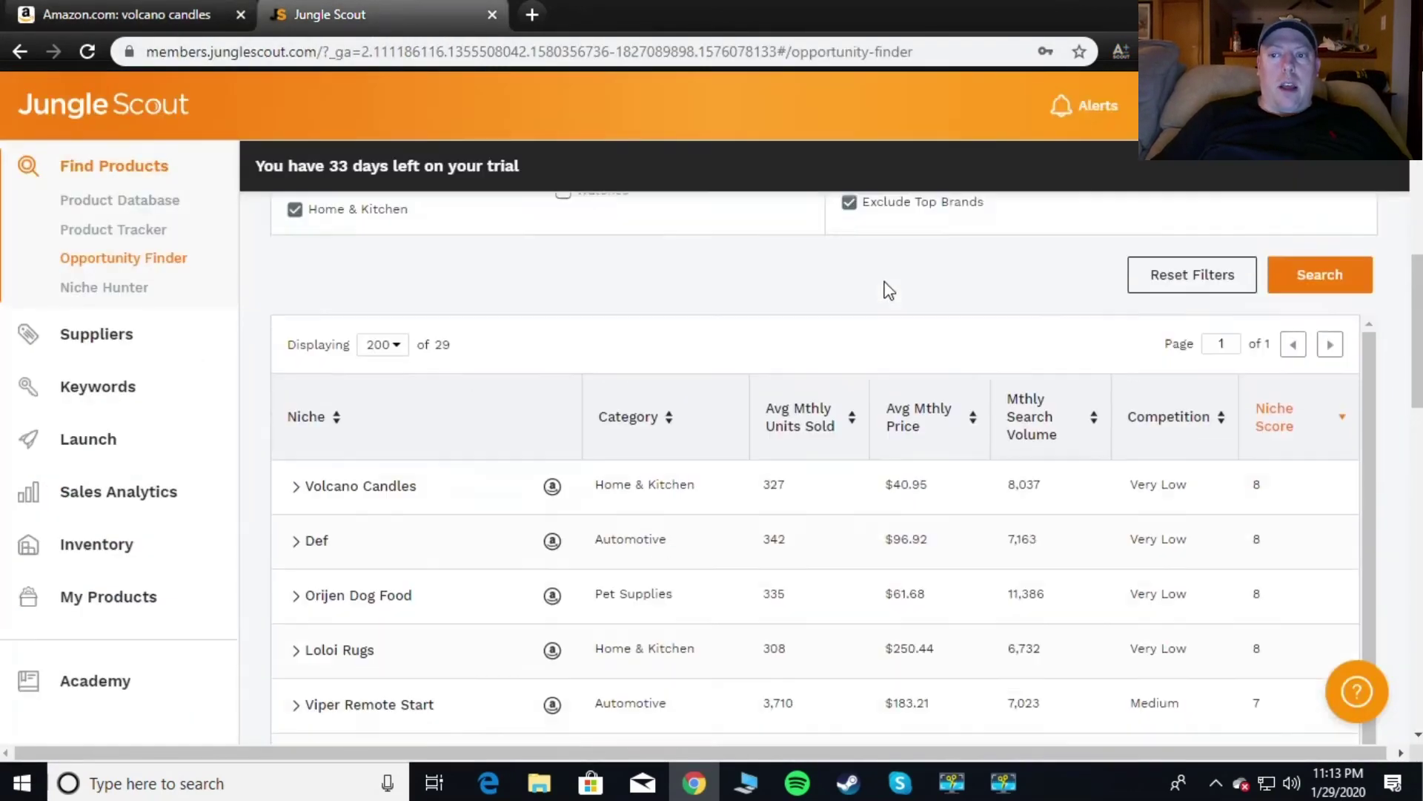
scroll(904, 348, "up", 3)
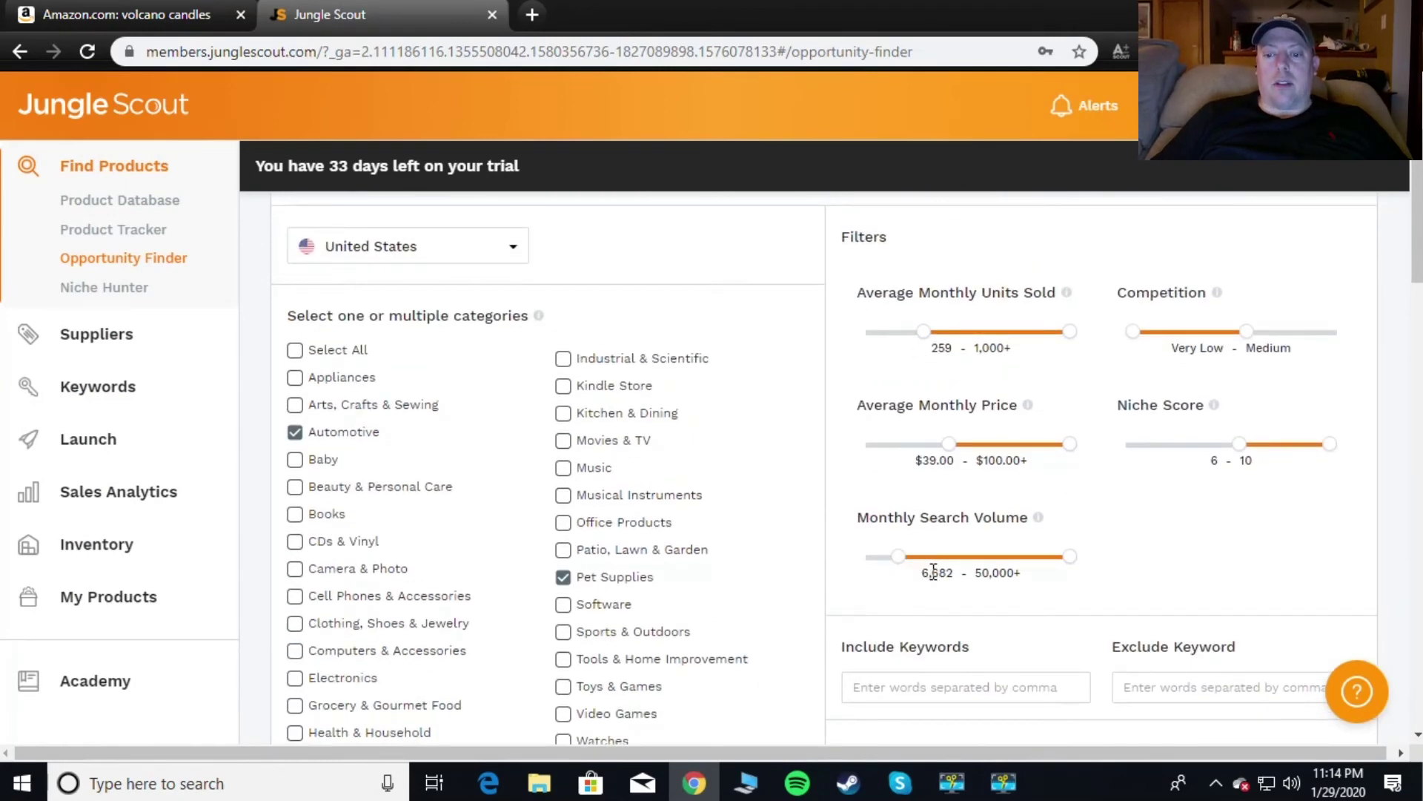
scroll(1008, 348, "down", 6)
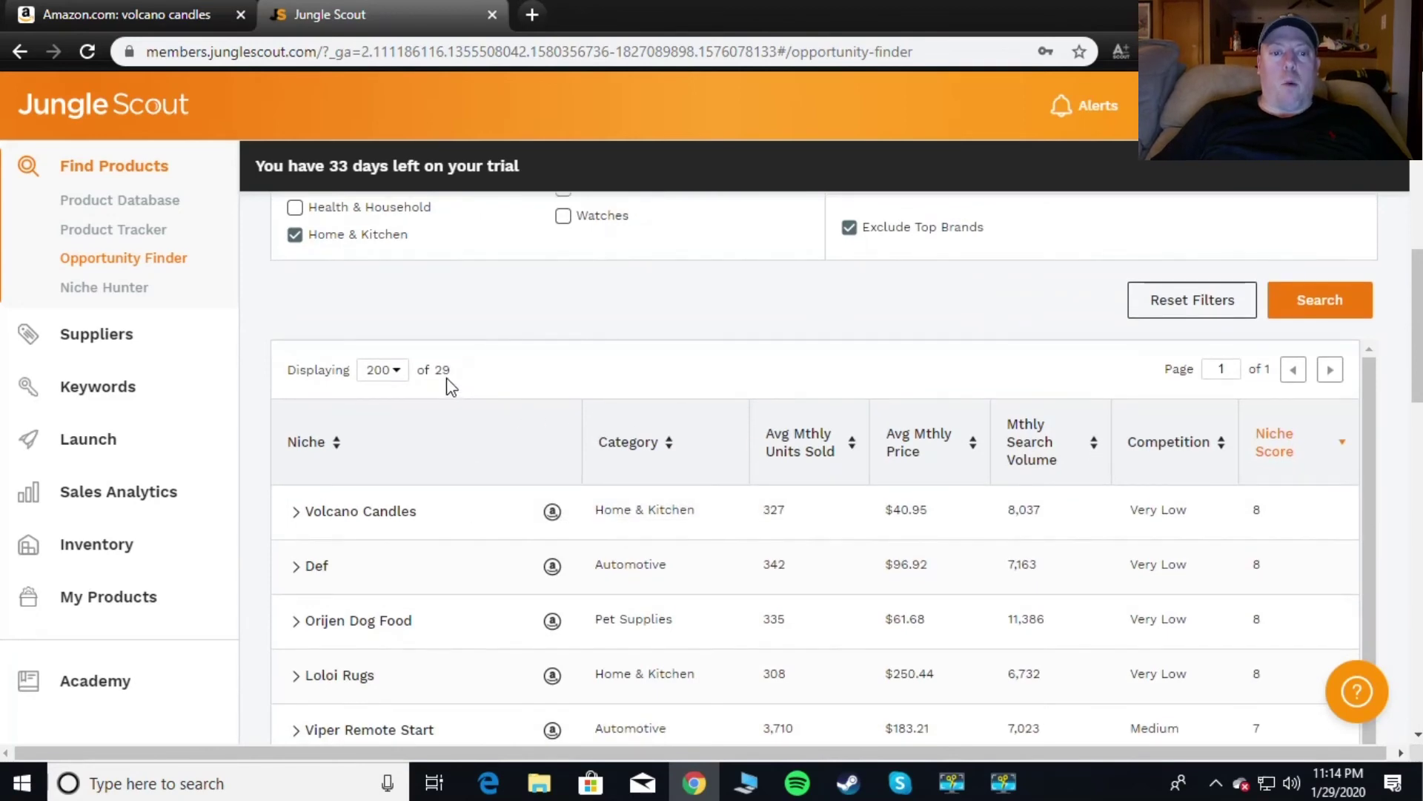
scroll(749, 434, "down", 3)
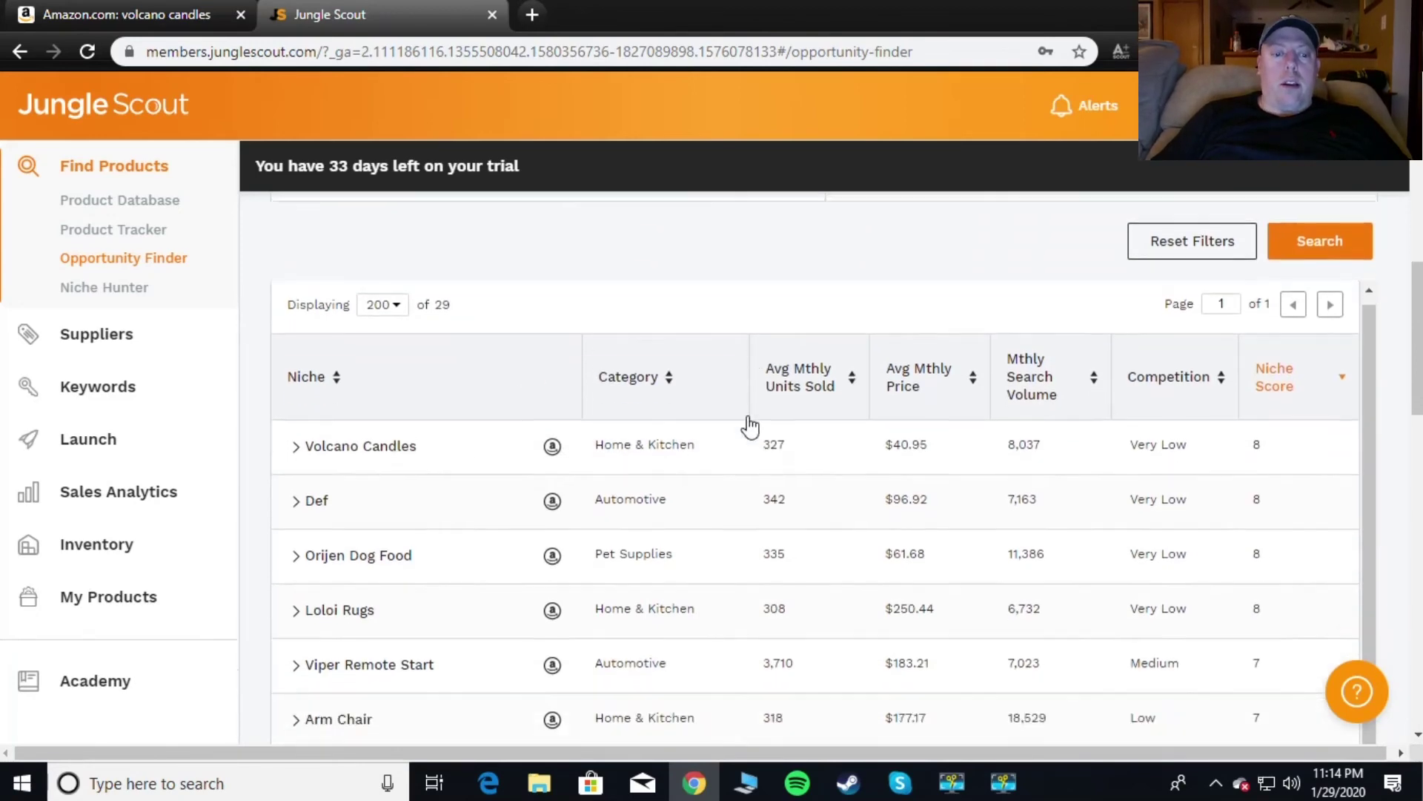
scroll(748, 422, "up", 8)
scroll(753, 391, "up", 3)
scroll(781, 372, "down", 4)
scroll(763, 371, "up", 2)
scroll(811, 347, "up", 3)
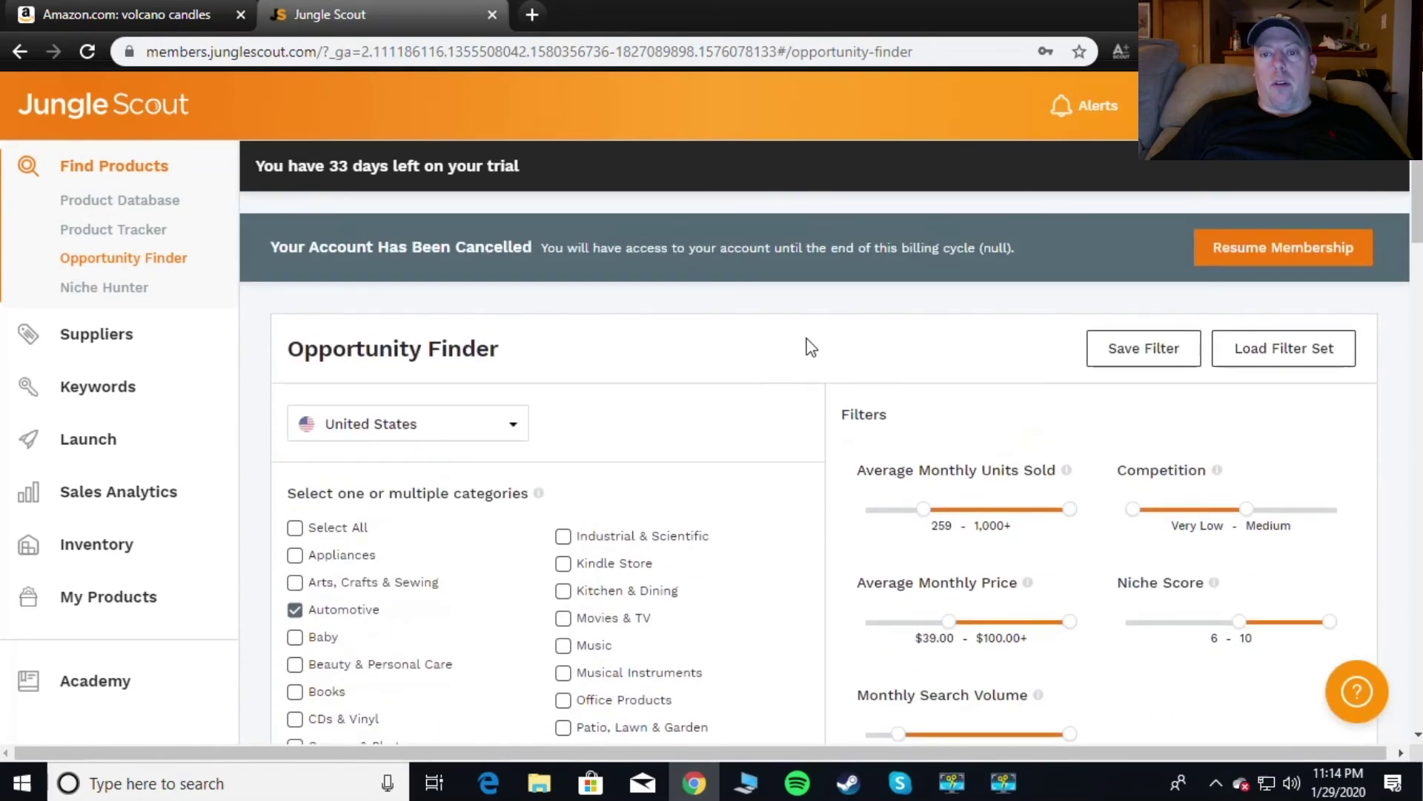
left_click(157, 8)
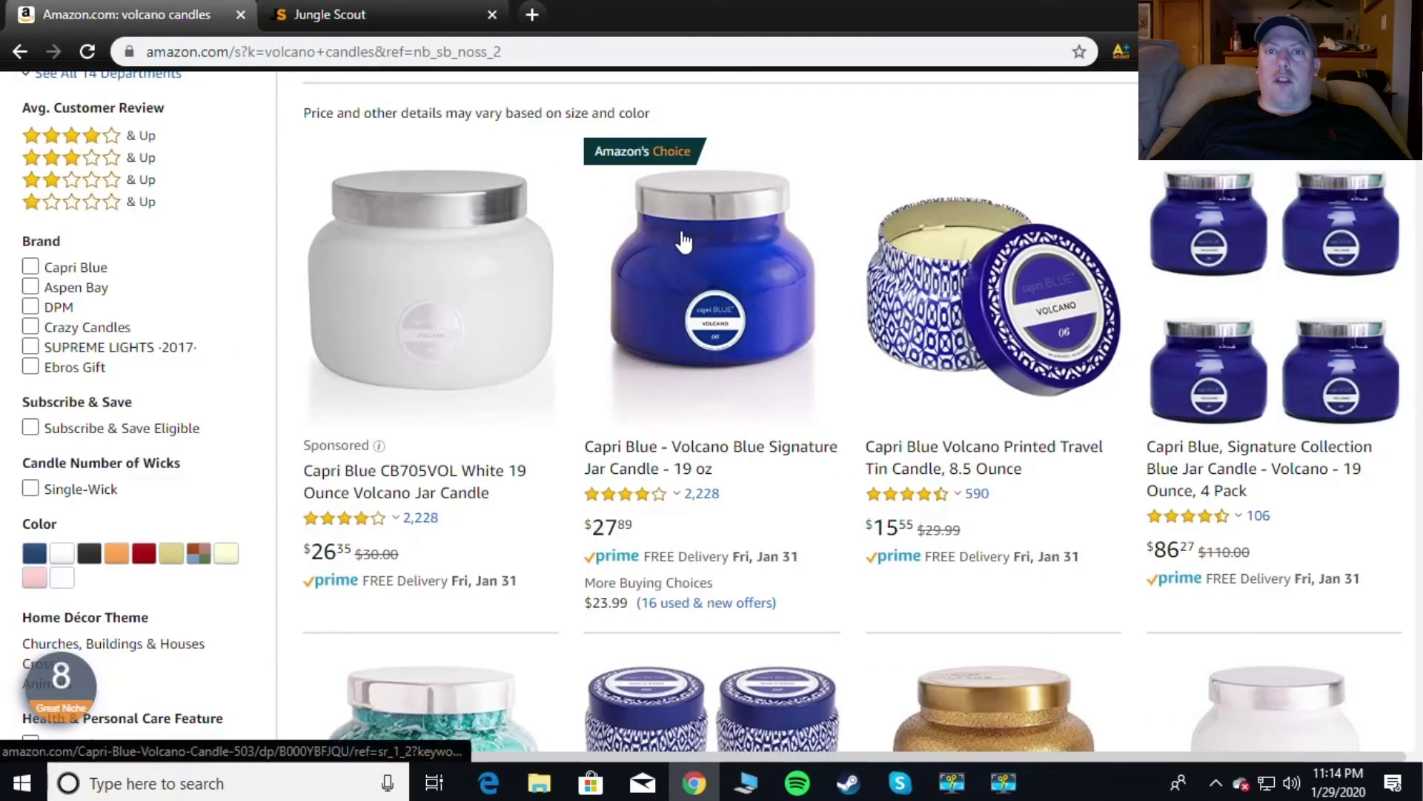
Look further through the volcano candles listings, comparing brands, prices and review counts
scroll(717, 233, "down", 5)
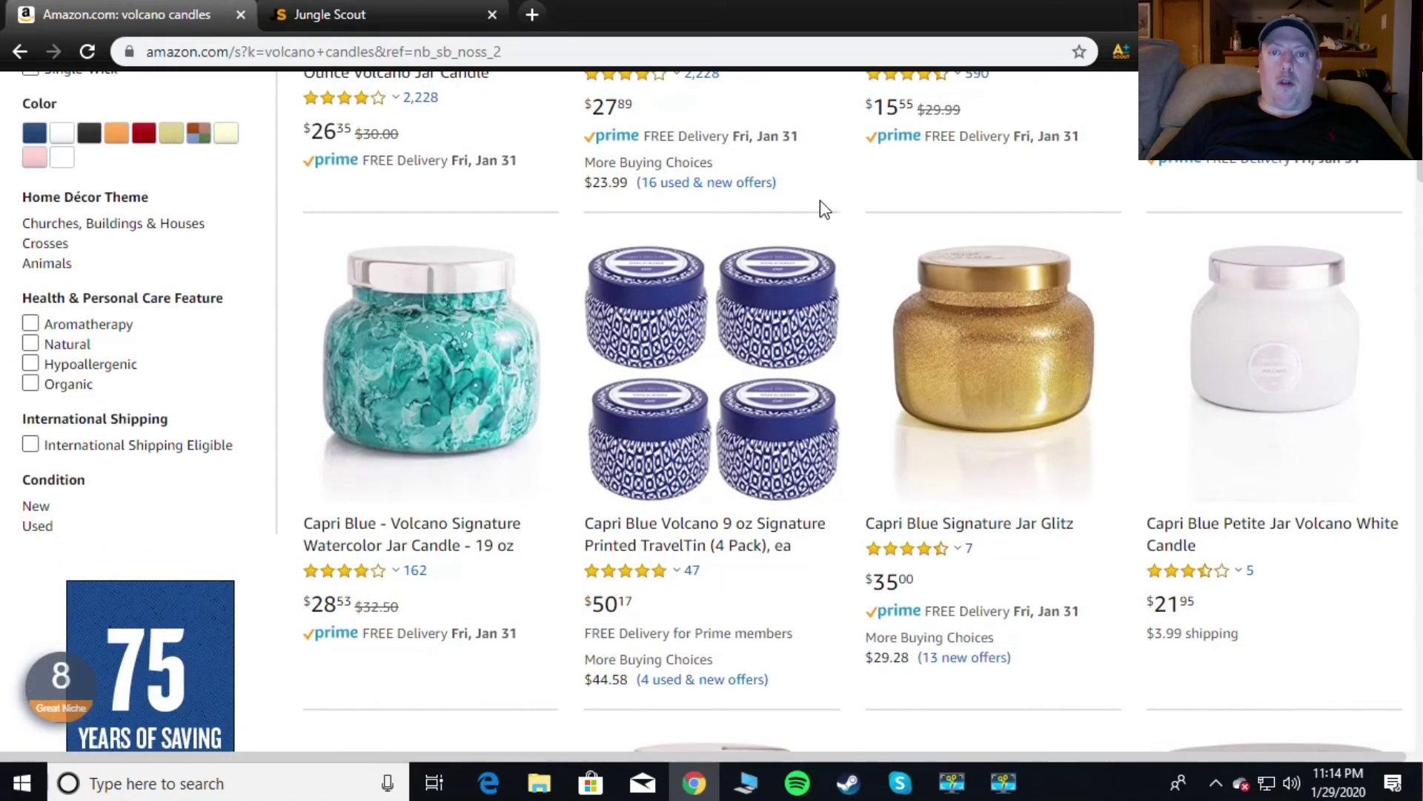
scroll(822, 211, "down", 3)
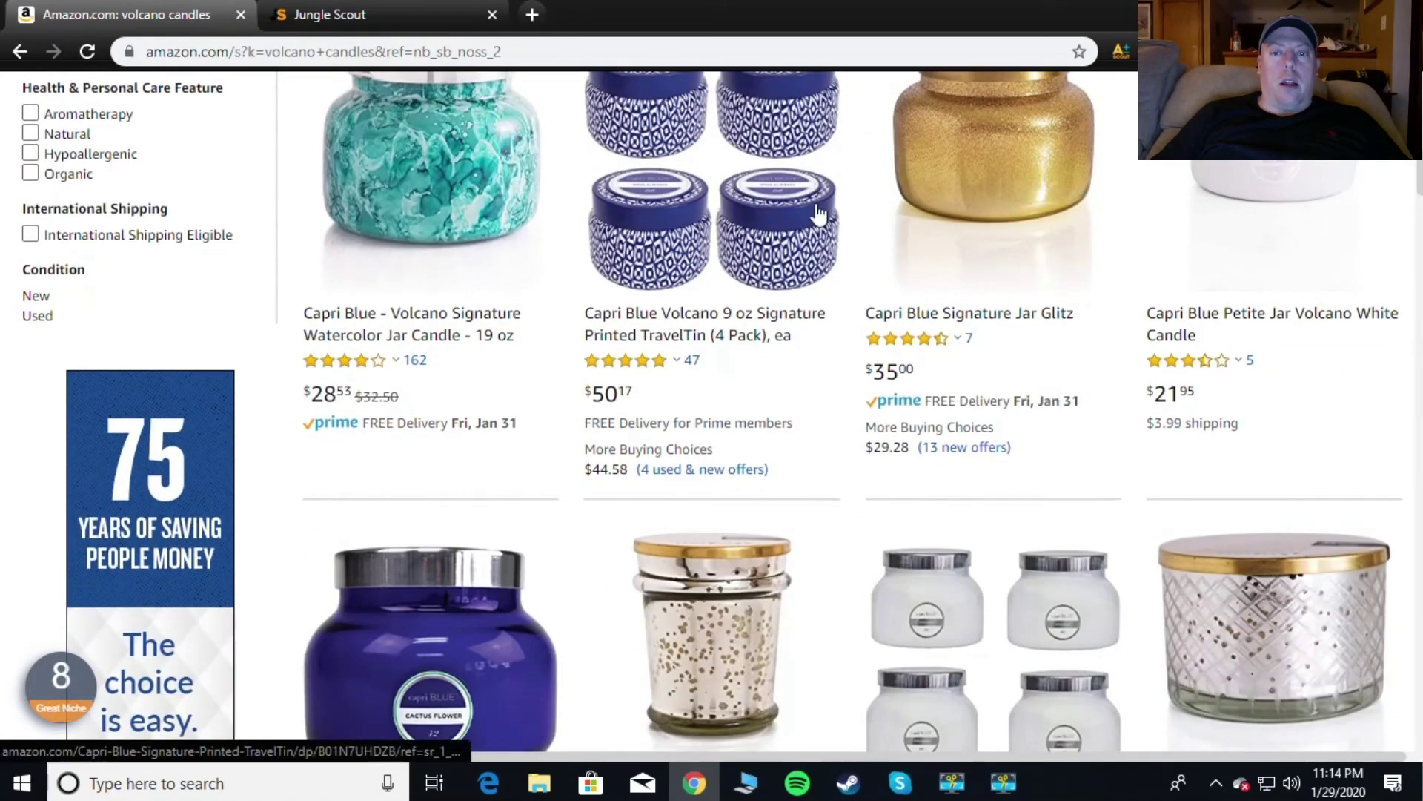
scroll(818, 215, "up", 1)
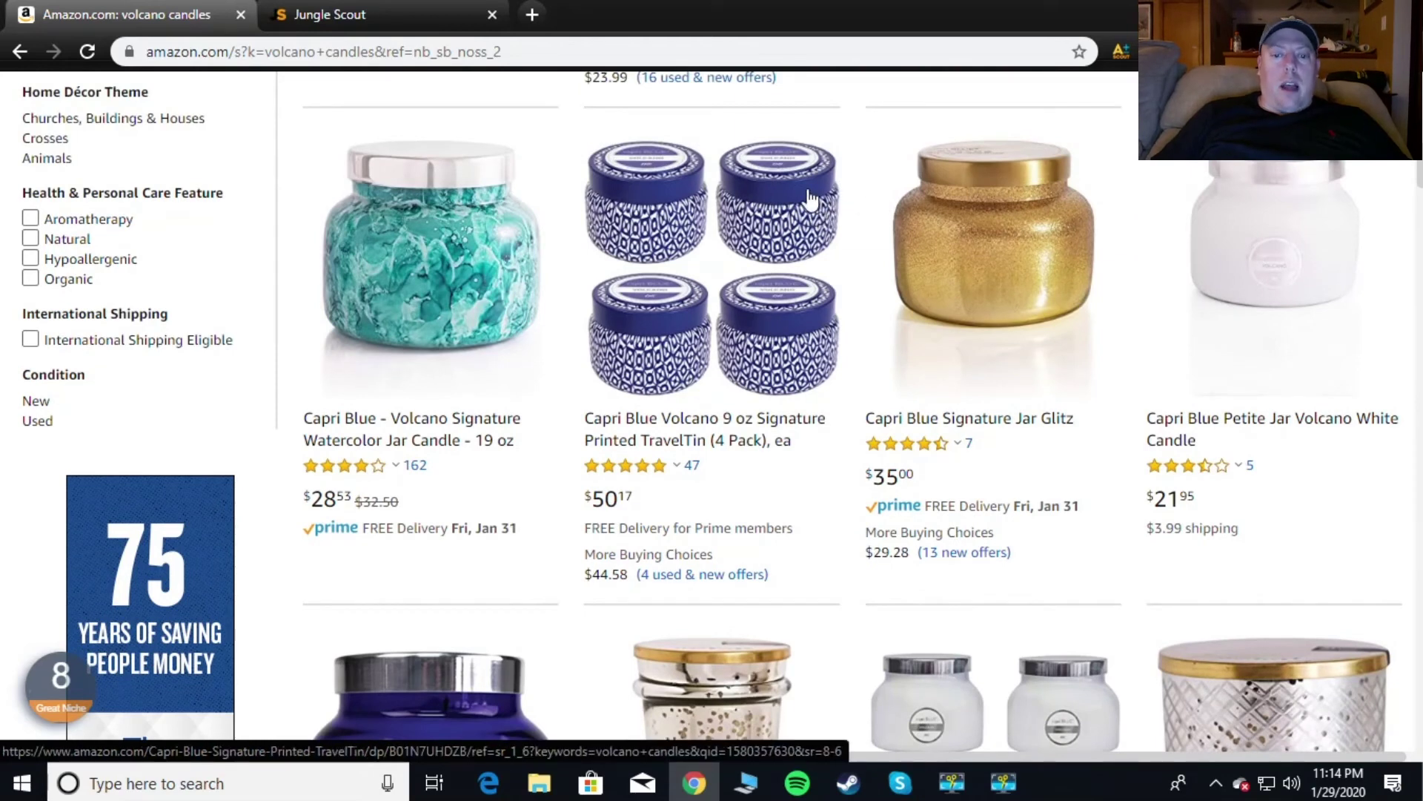
scroll(811, 199, "down", 7)
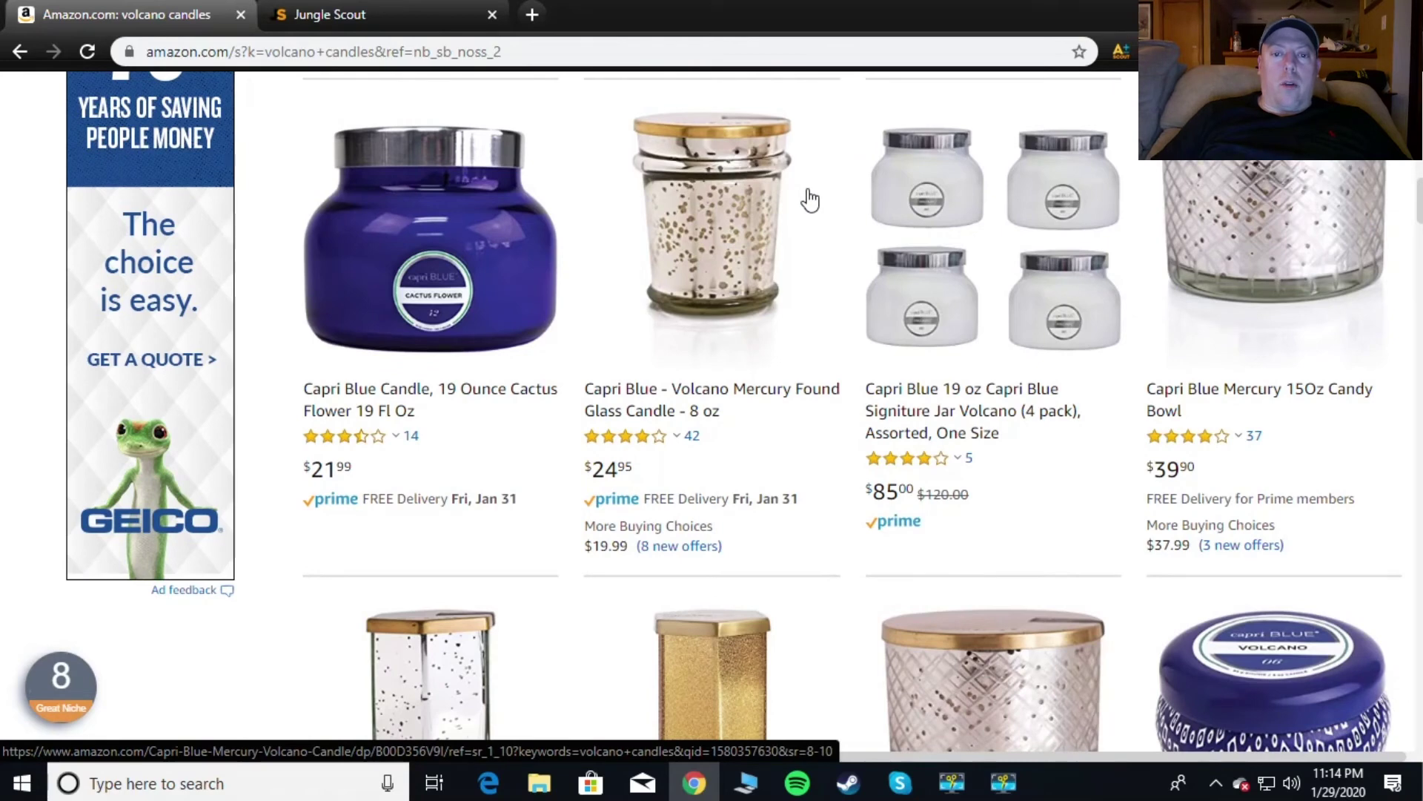
Run the Jungle Scout extension on the volcano candles results, review the product sales and opportunity figures, and close the report
left_click(1121, 51)
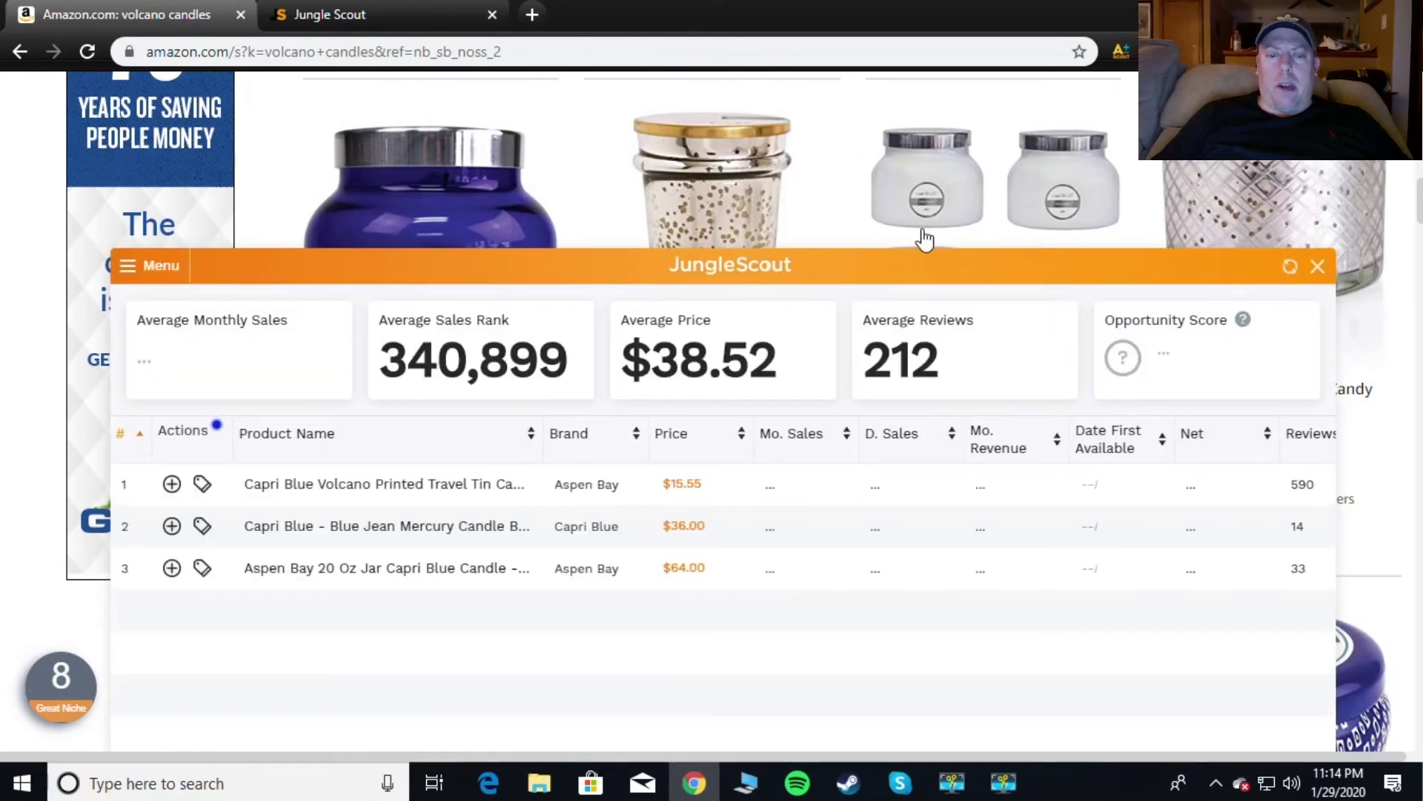
mouse_move(420, 496)
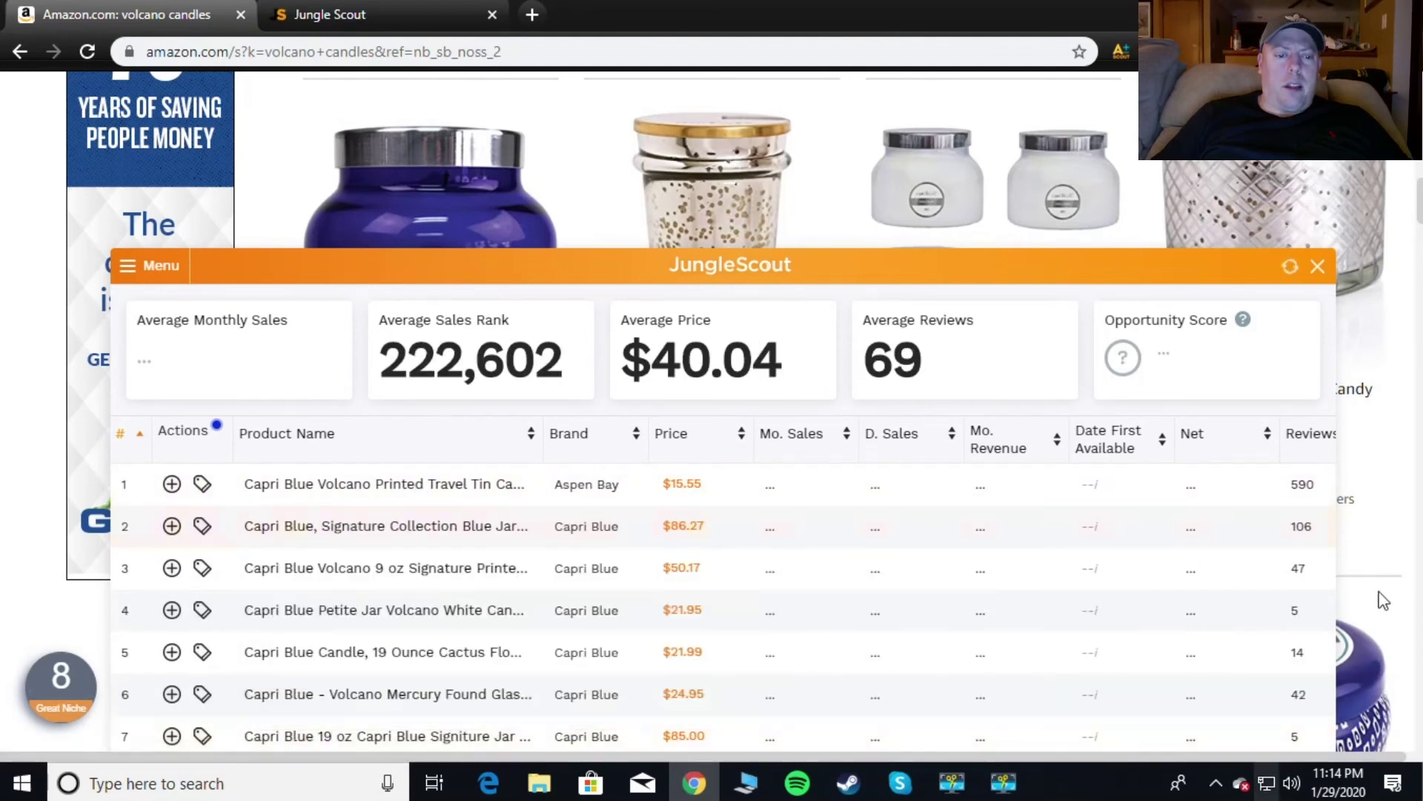
scroll(934, 593, "down", 3)
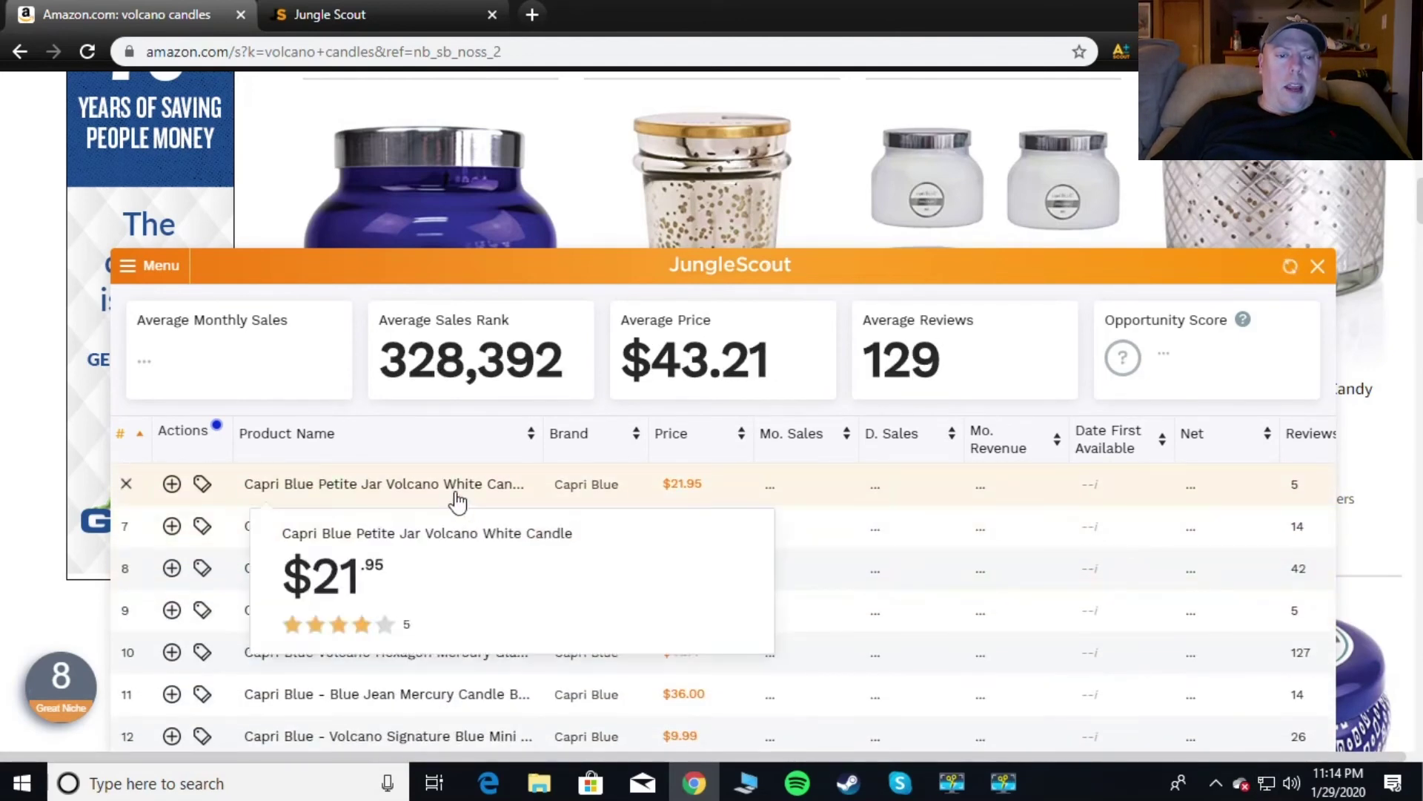
scroll(854, 536, "up", 3)
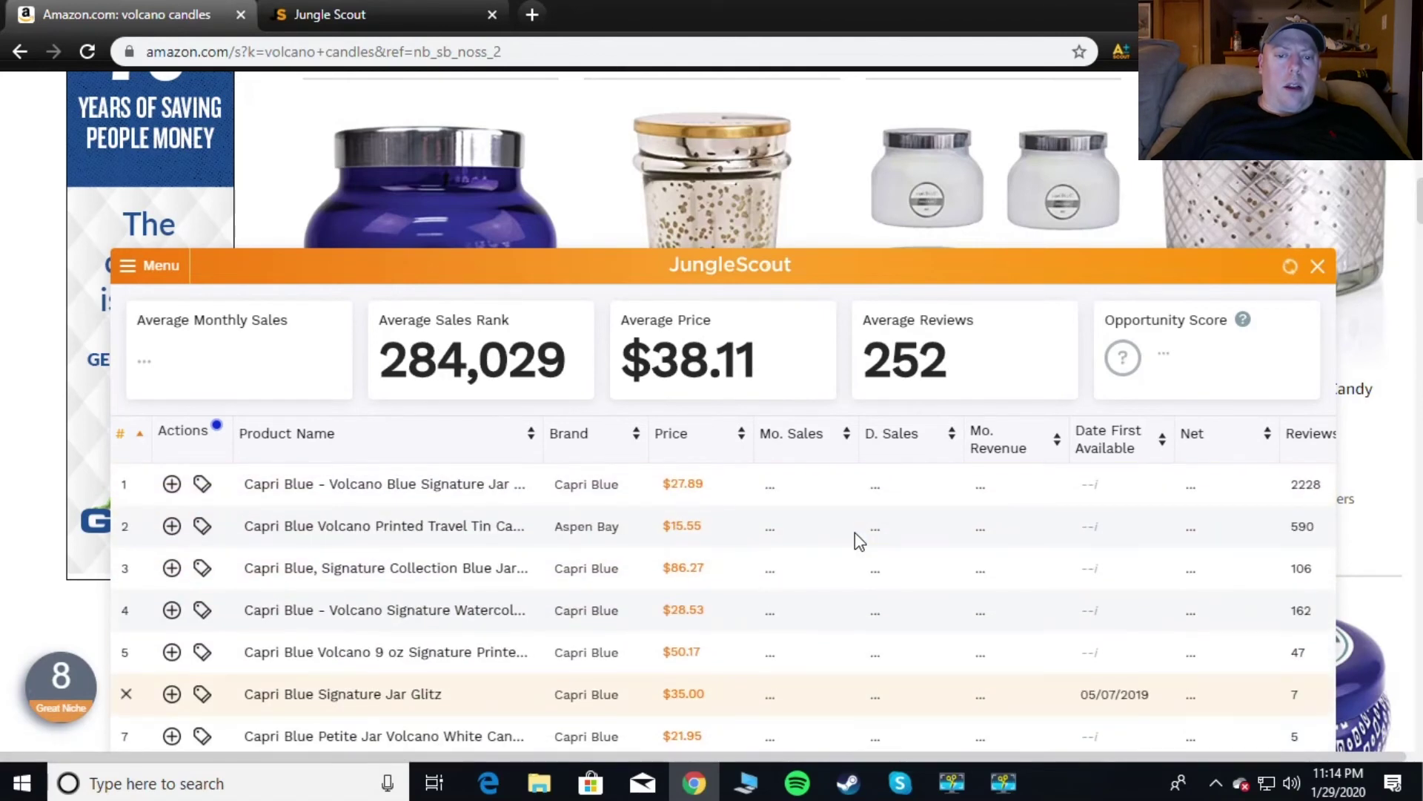
scroll(856, 532, "down", 9)
scroll(860, 539, "down", 12)
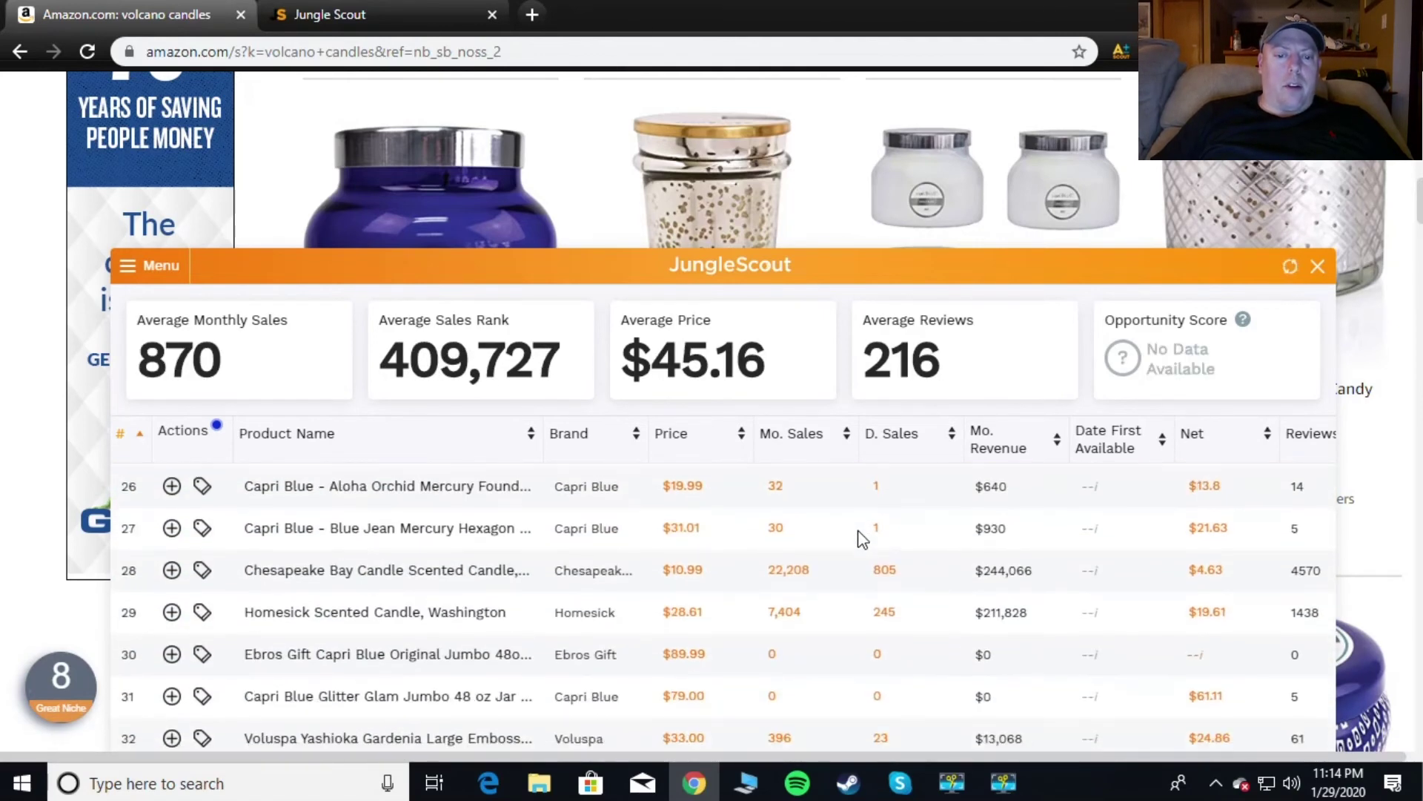
scroll(860, 540, "down", 3)
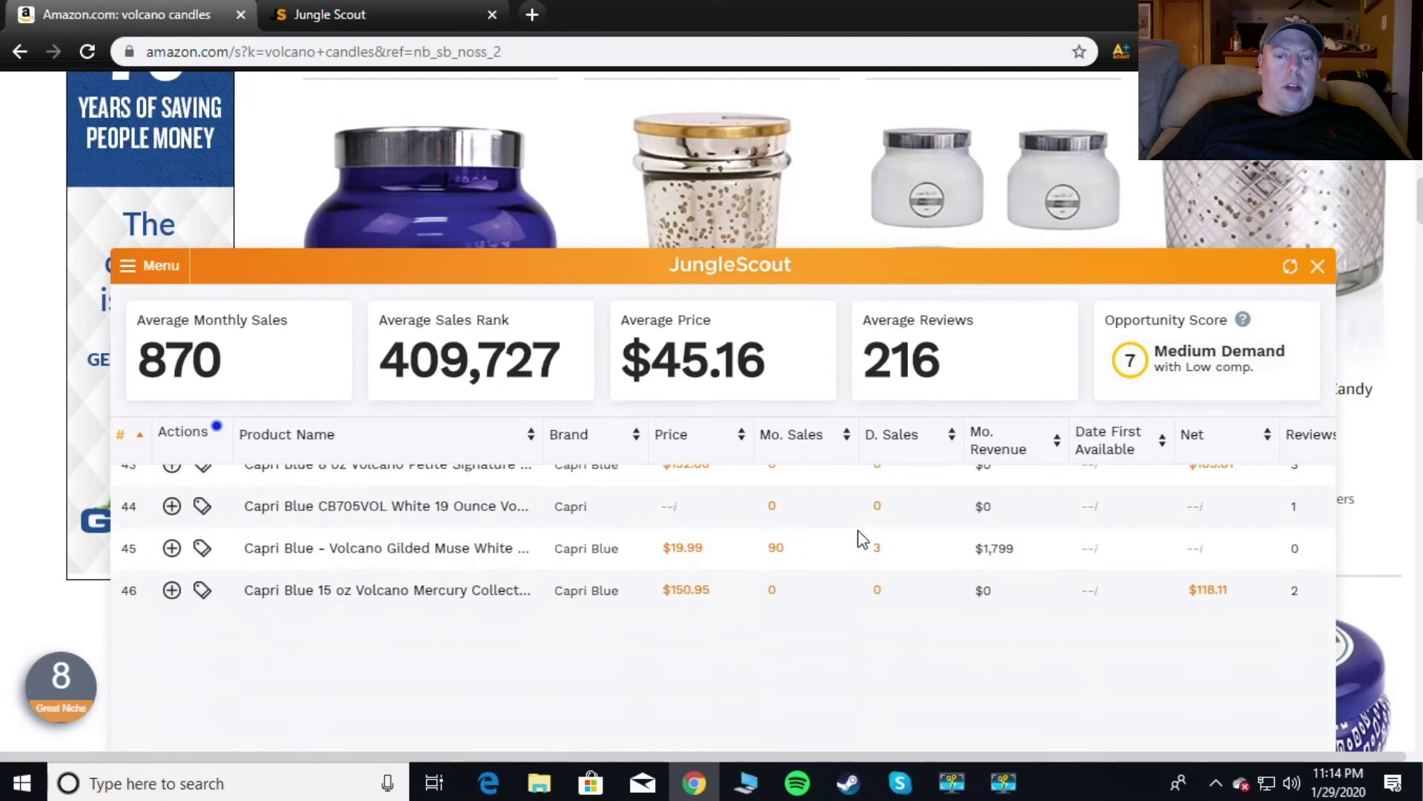
key("Escape")
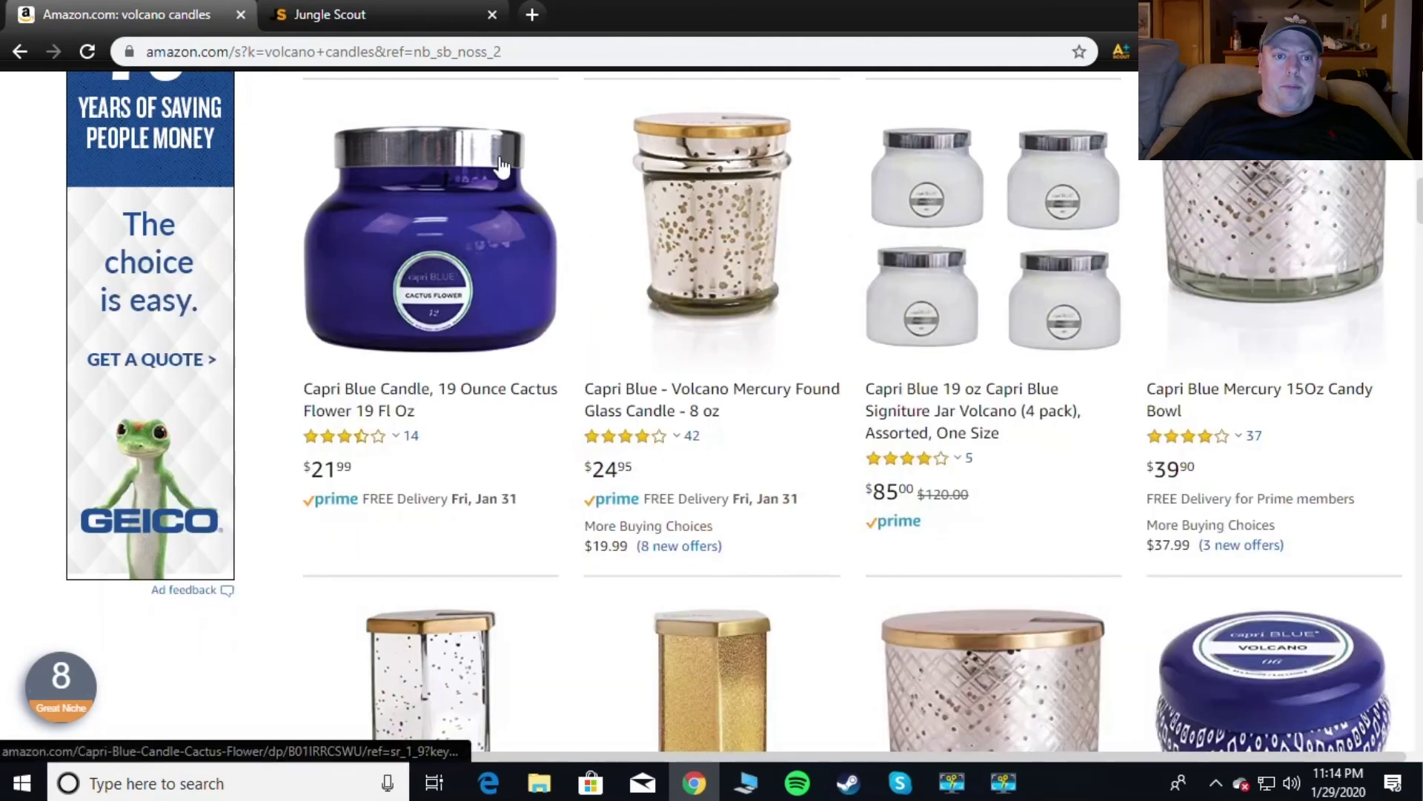
Check the lowest-ranked niches in the Opportunity Finder and search all Amazon departments for "blanket ladder"
left_click(366, 12)
scroll(760, 342, "down", 15)
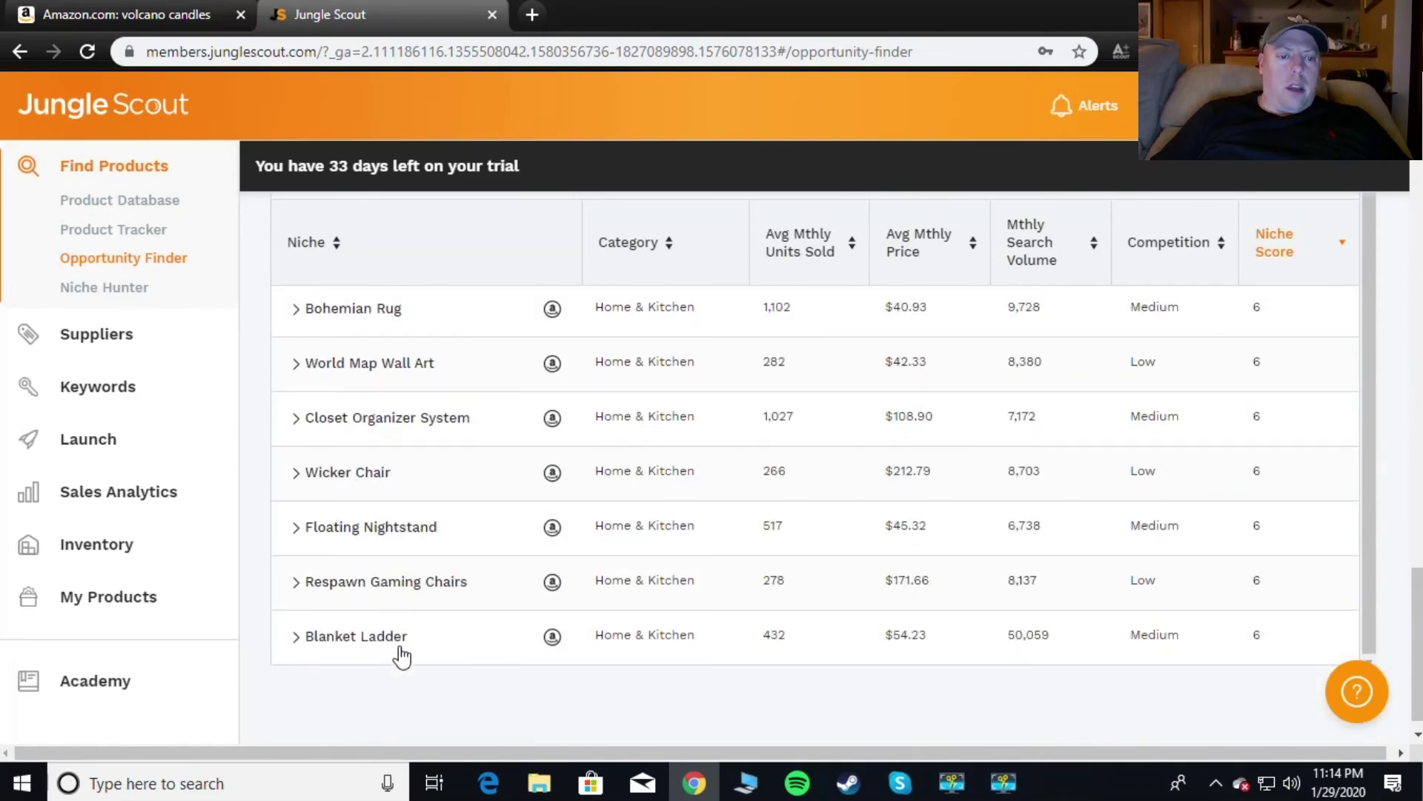
left_click(107, 22)
scroll(484, 149, "up", 10)
double_click(364, 148)
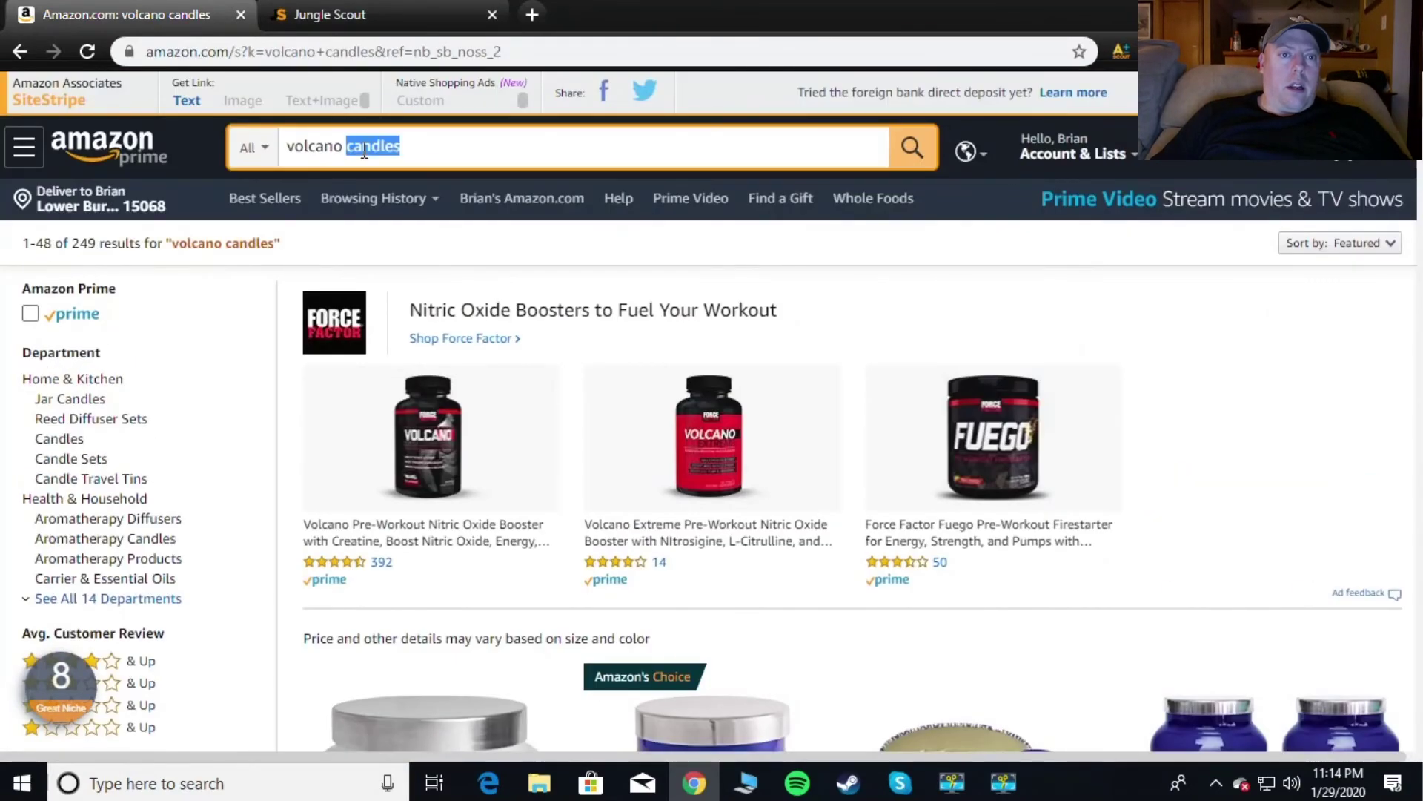
left_click(364, 149)
type("blanket ladder")
key("Return")
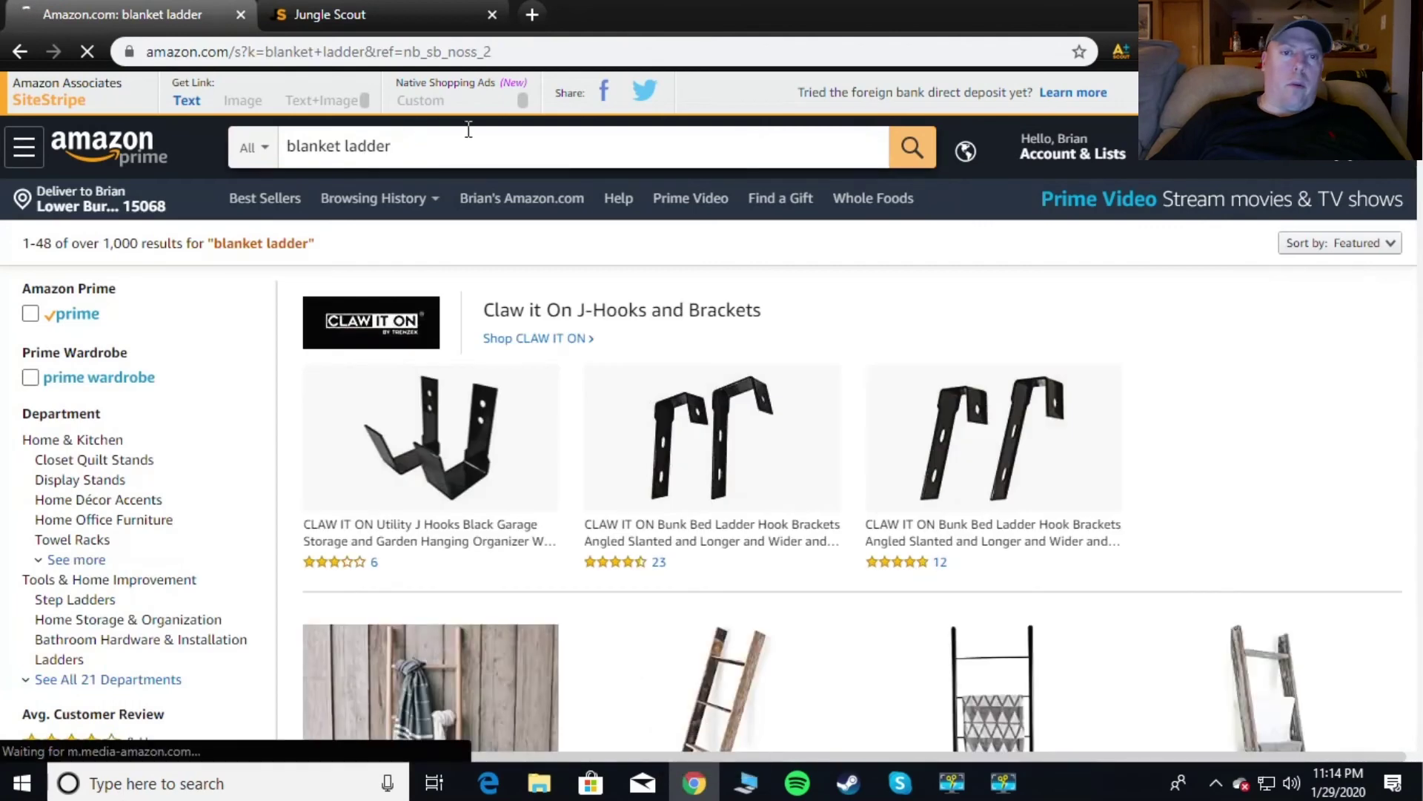
Examine the blanket ladder listings on Amazon for designs, brands, prices and review counts
scroll(731, 229, "down", 4)
scroll(732, 230, "down", 3)
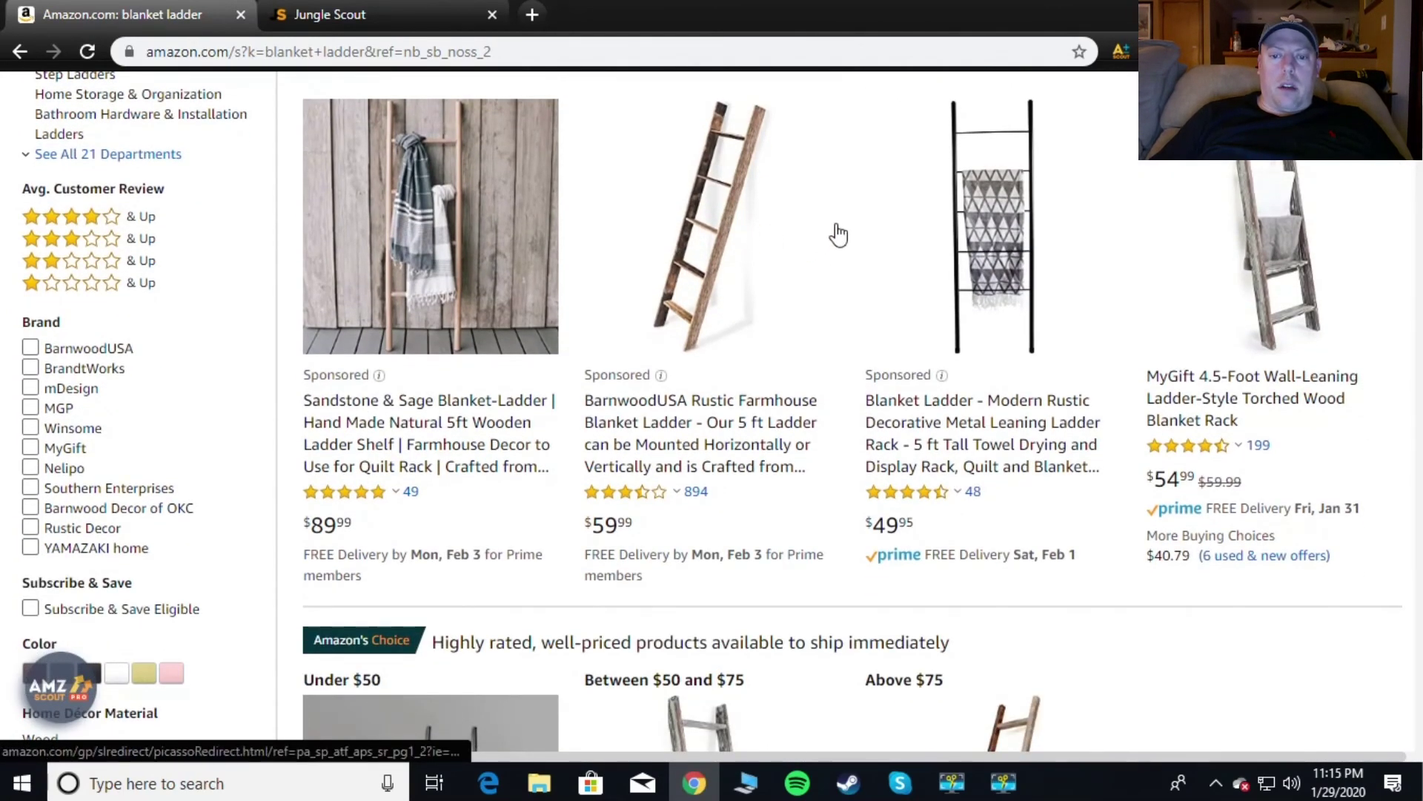
scroll(838, 232, "down", 5)
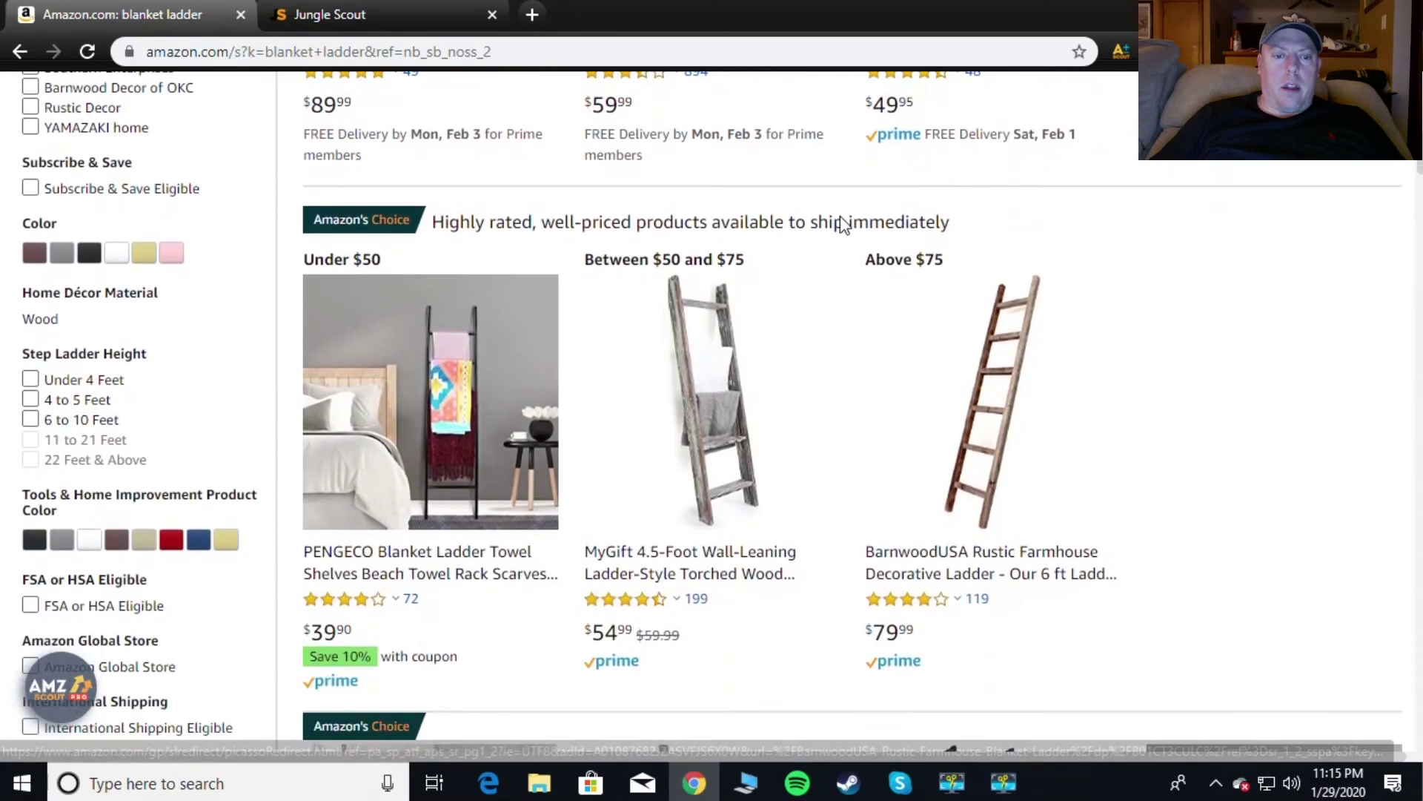
scroll(843, 215, "down", 3)
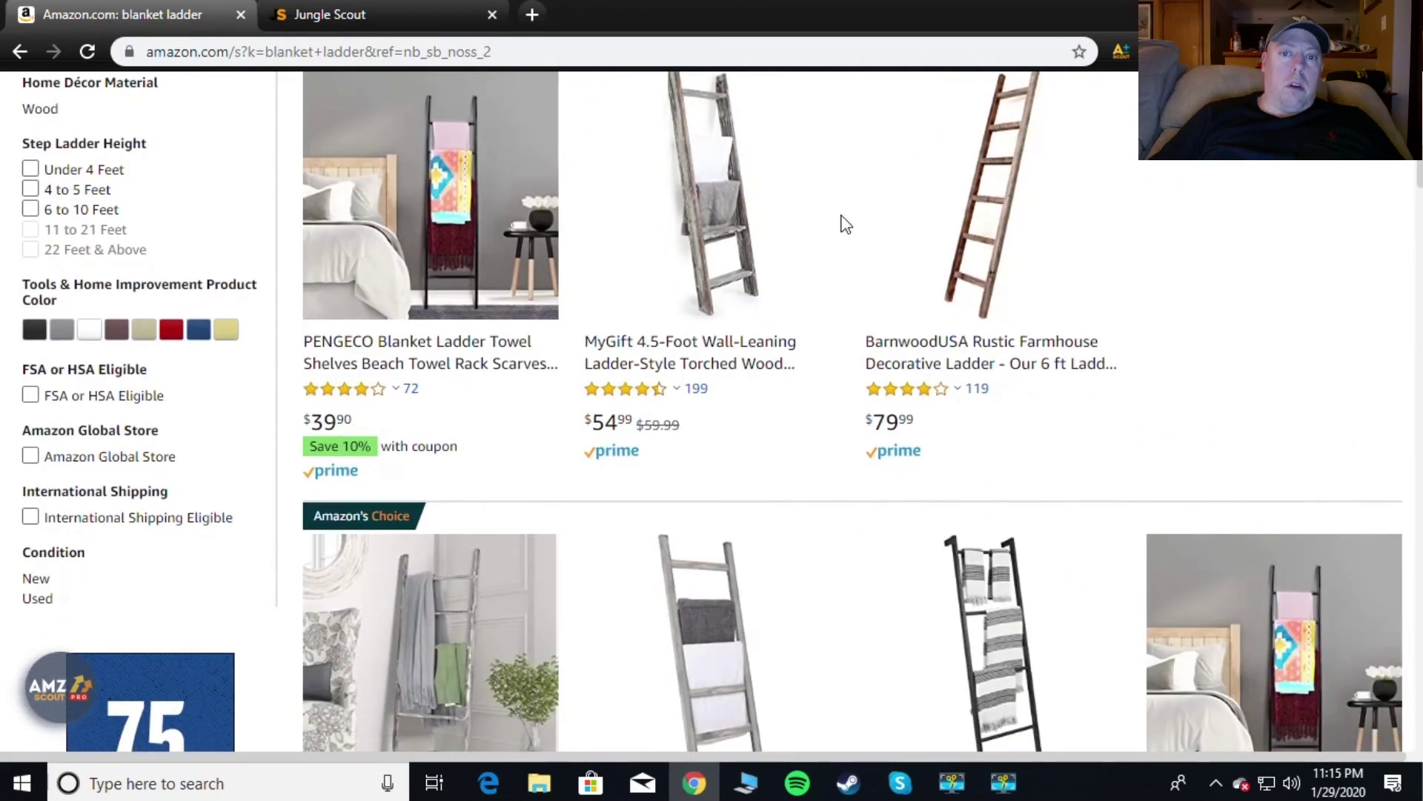
scroll(846, 223, "down", 2)
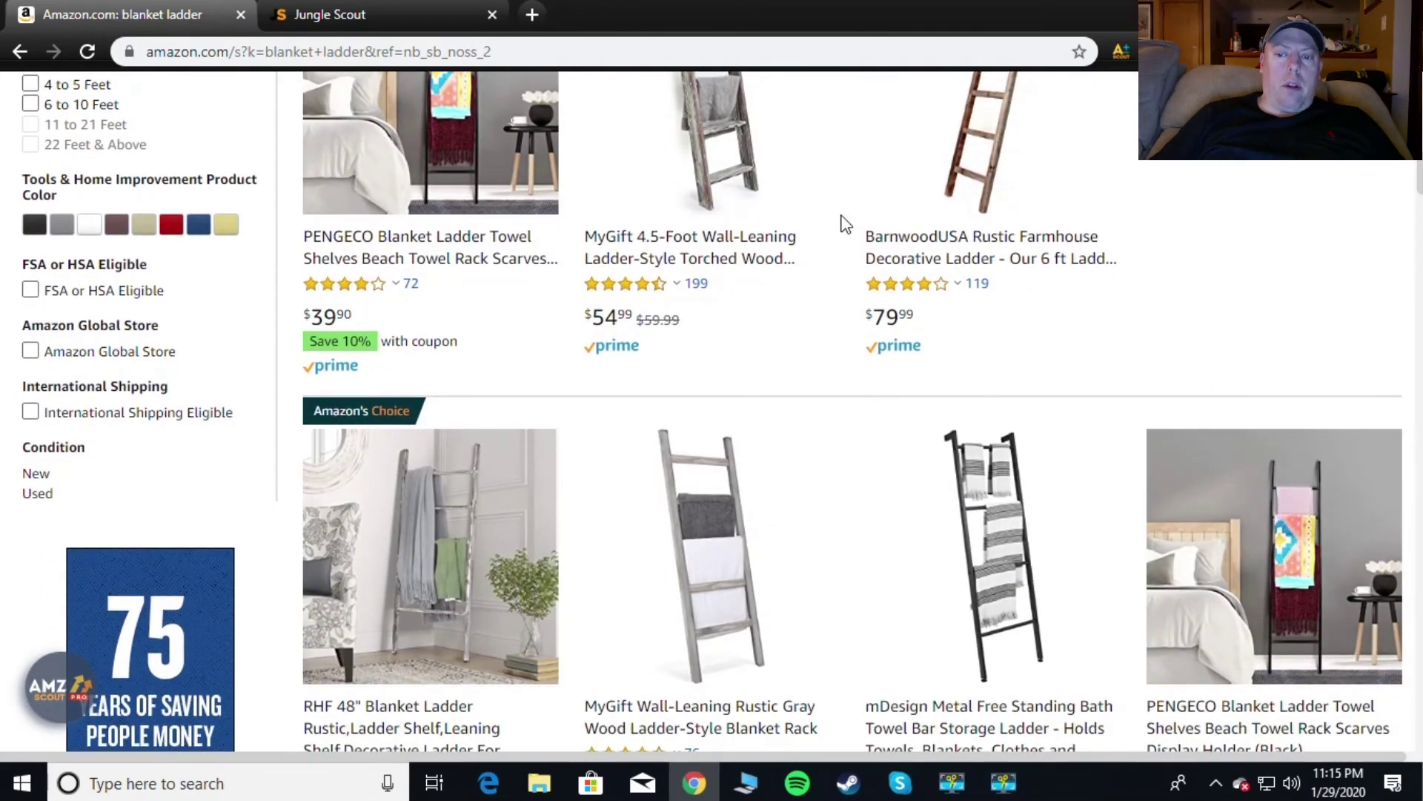
scroll(846, 224, "down", 3)
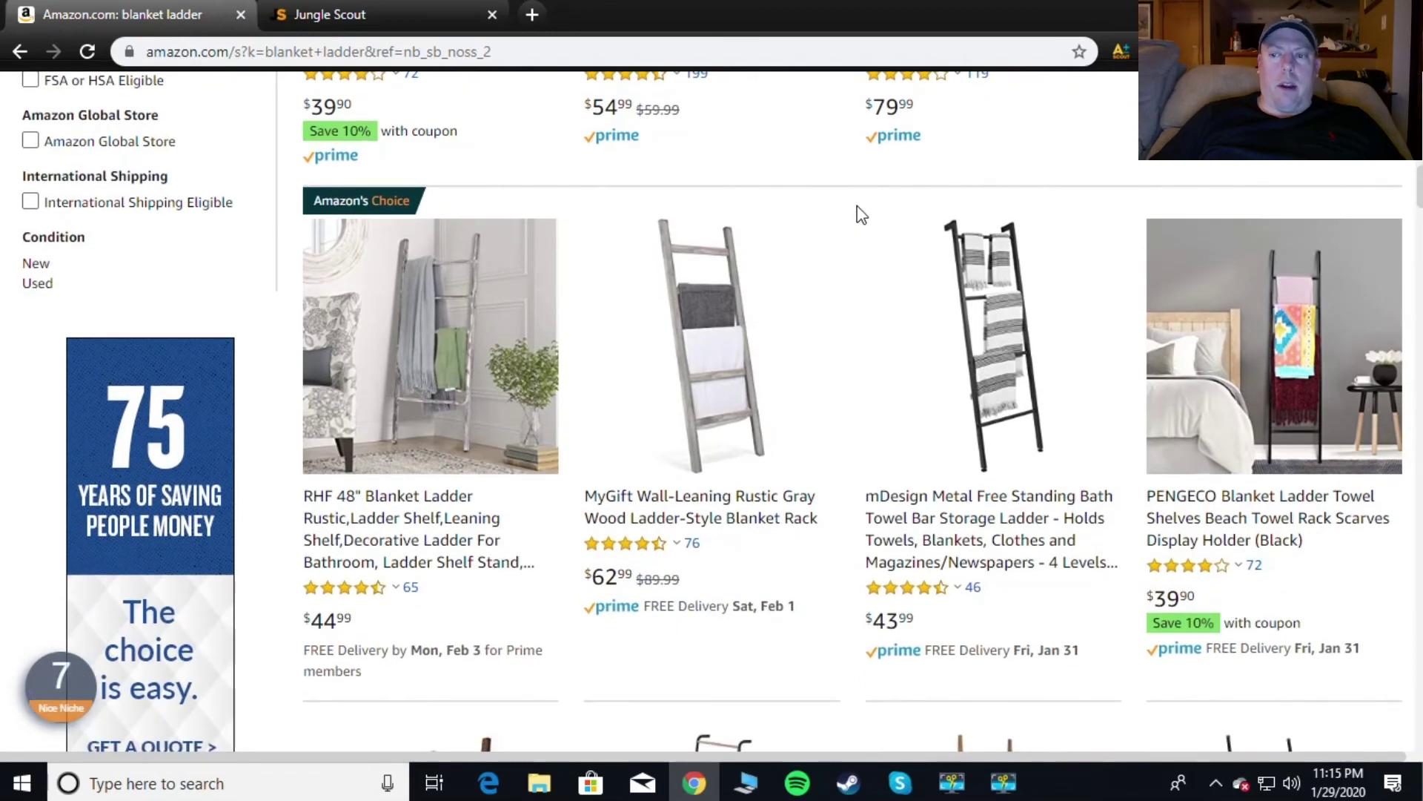
scroll(860, 214, "down", 6)
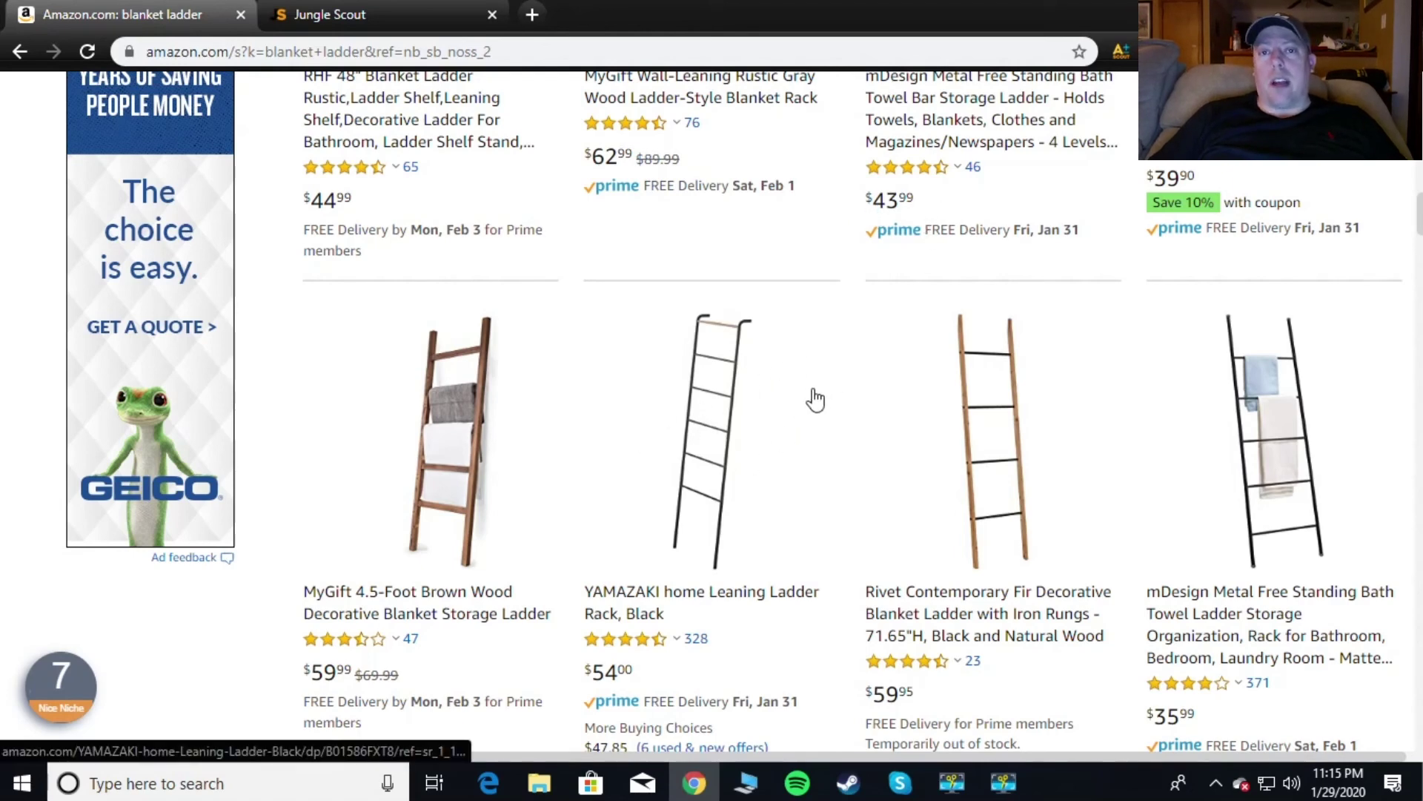
scroll(848, 392, "down", 4)
scroll(843, 382, "up", 3)
scroll(843, 382, "down", 3)
scroll(843, 382, "down", 4)
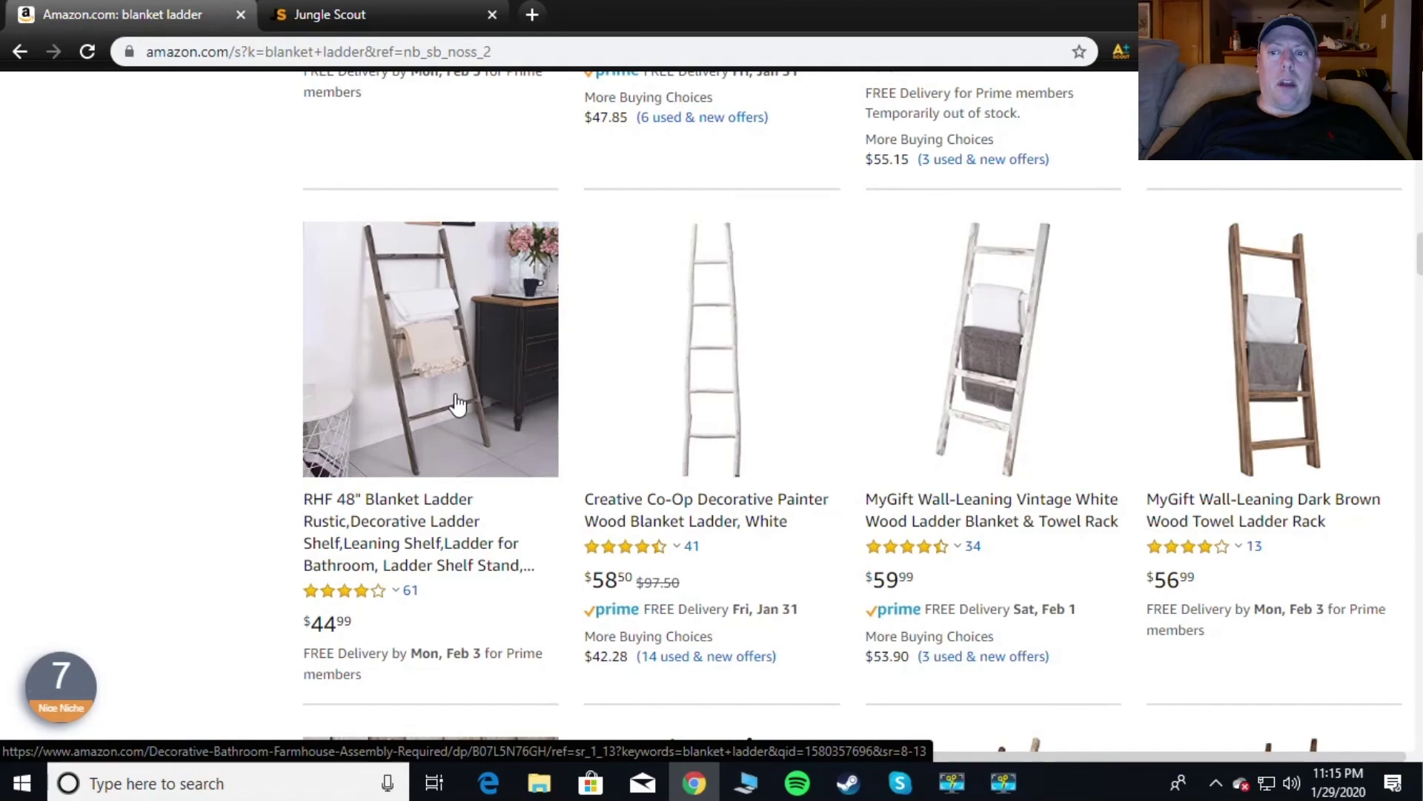
scroll(464, 363, "down", 7)
scroll(789, 292, "up", 5)
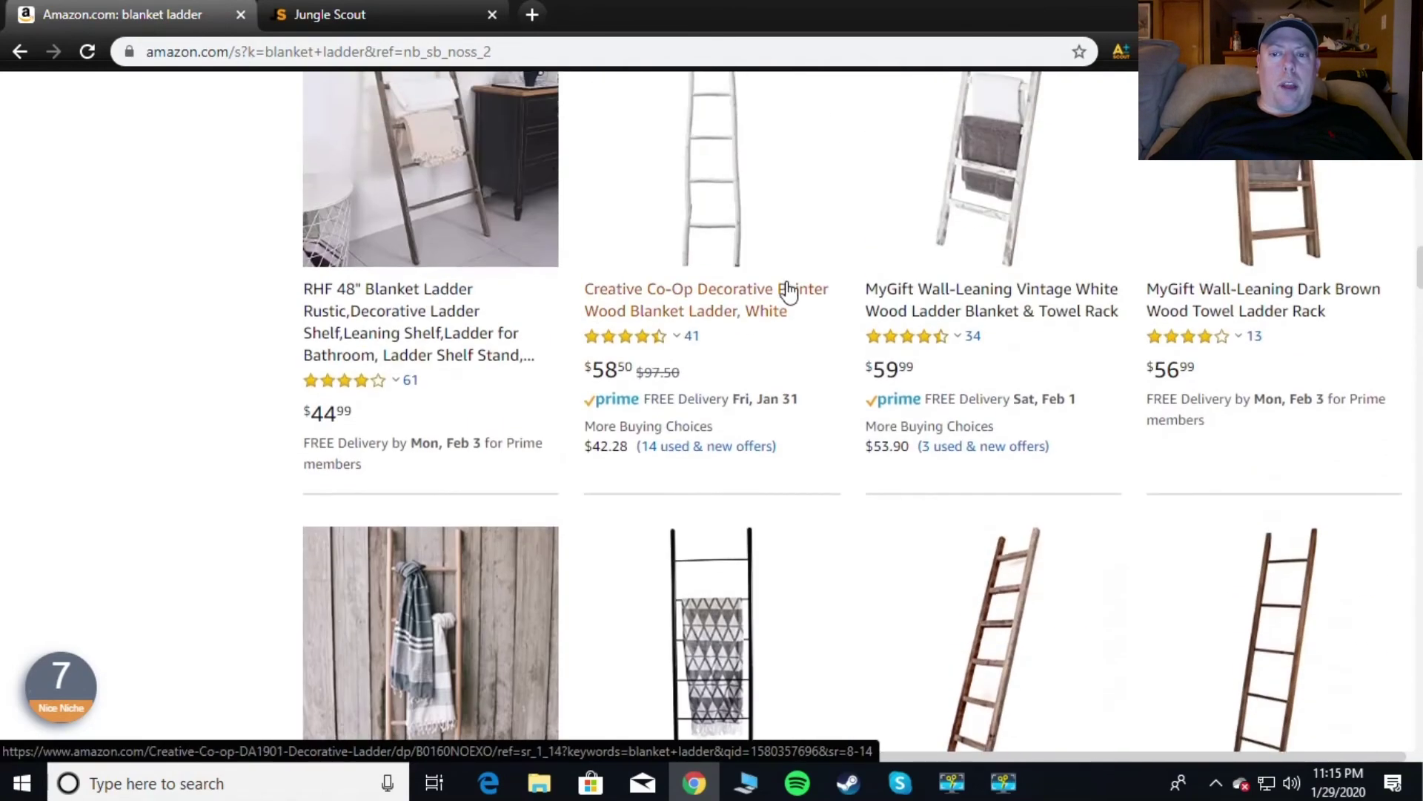
scroll(789, 291, "up", 5)
Run the Jungle Scout extension on the blanket ladder results, reposition the report to review its sales figures, and close it
left_click(1121, 52)
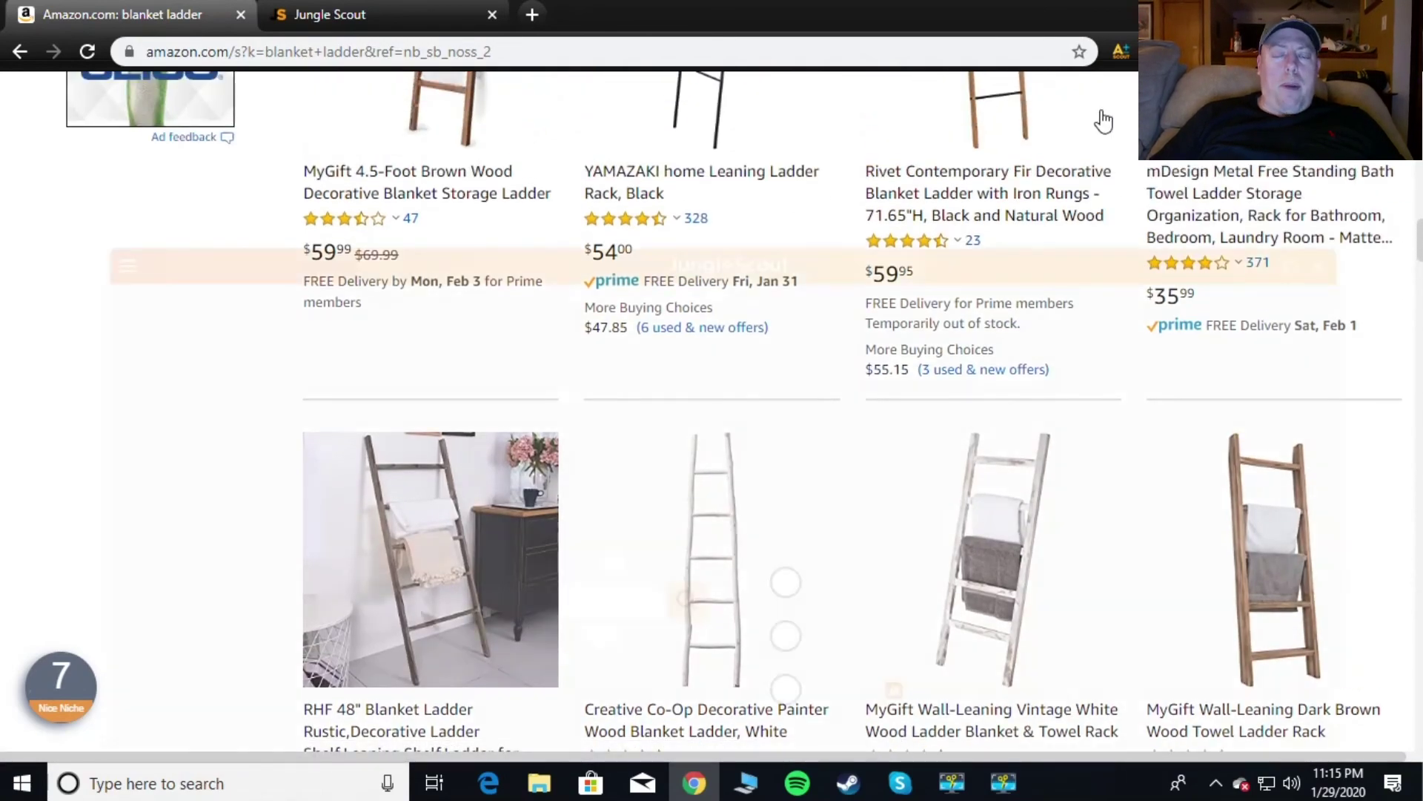
left_click_drag(955, 274, 969, 127)
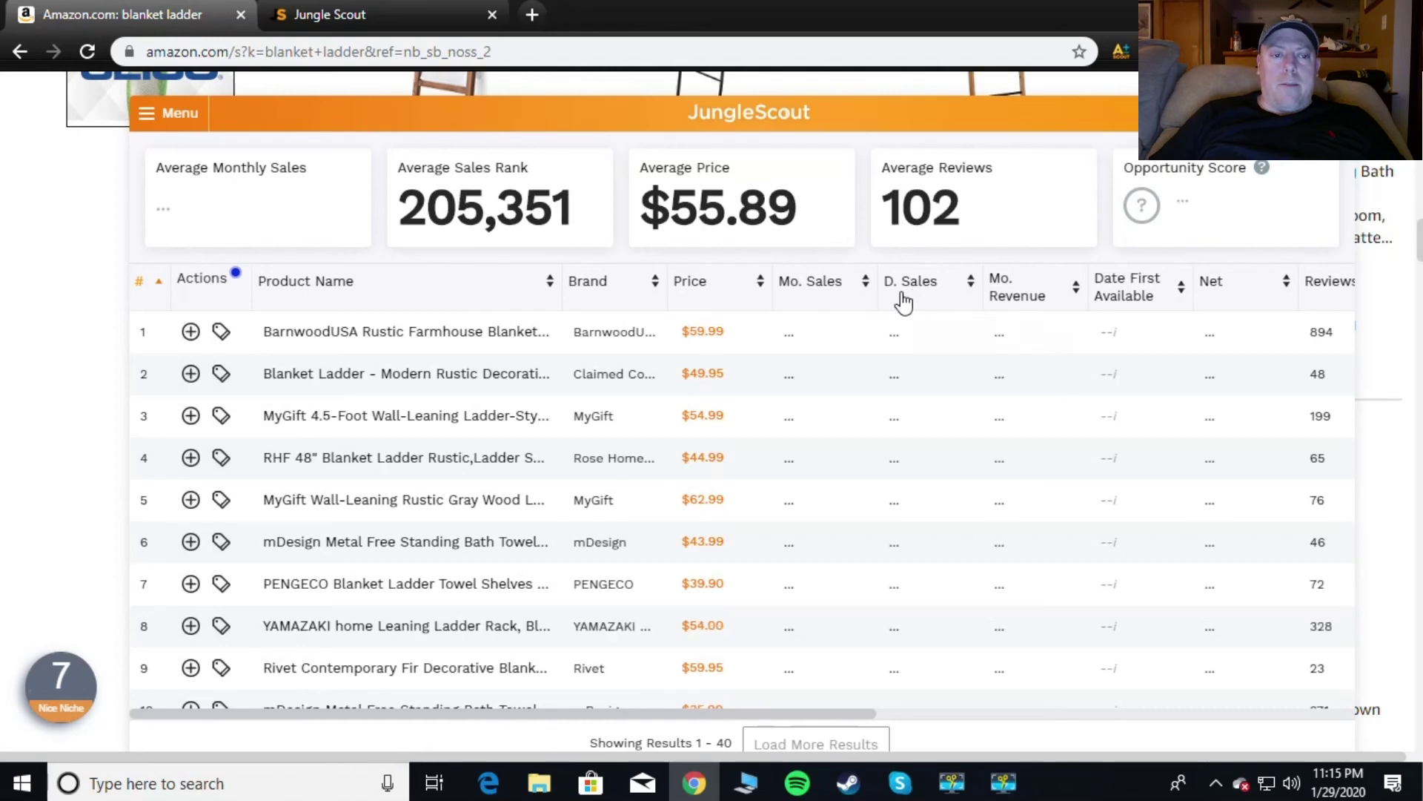
mouse_move(885, 117)
left_mouse_down()
mouse_move(832, 295)
mouse_move(833, 371)
mouse_move(867, 102)
left_mouse_up()
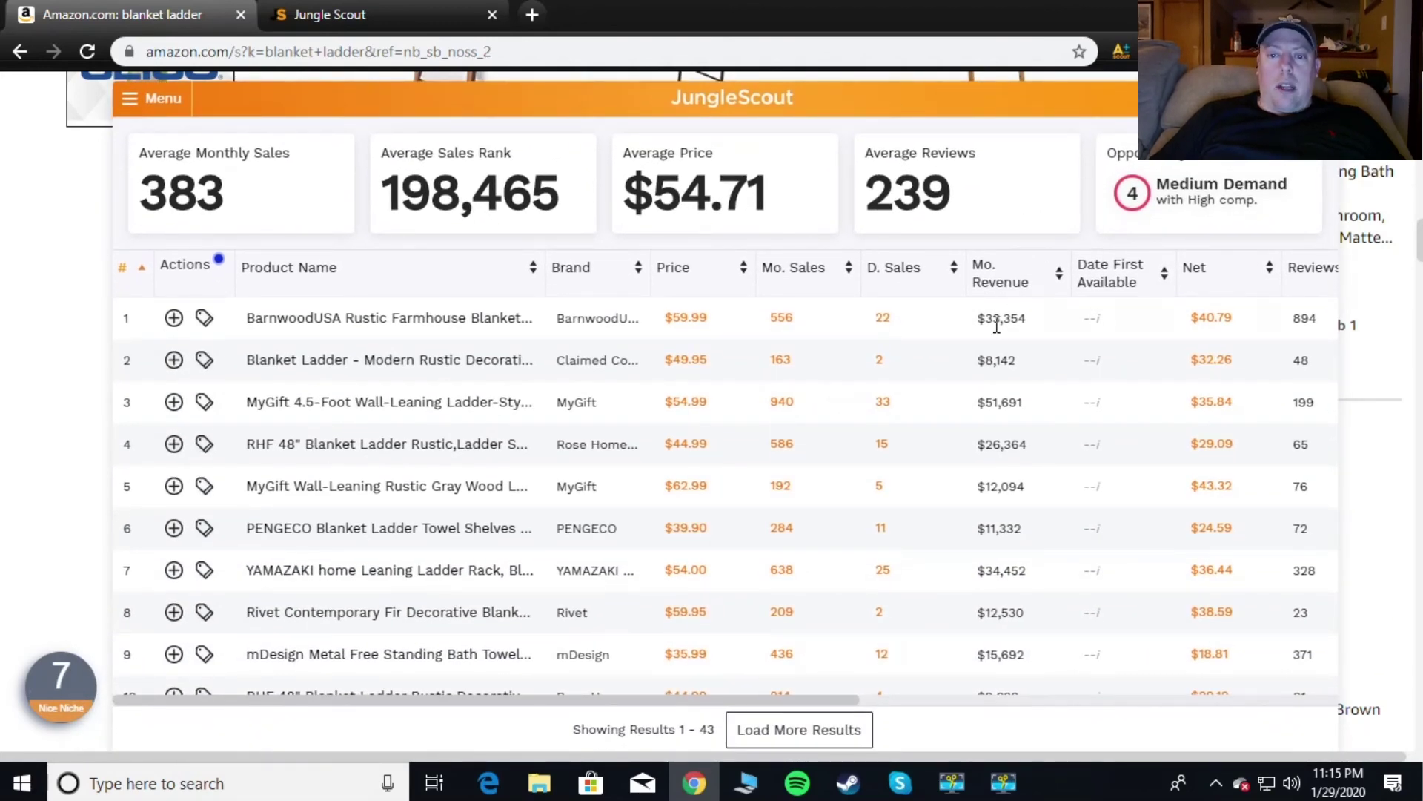
scroll(998, 319, "down", 3)
scroll(993, 337, "down", 3)
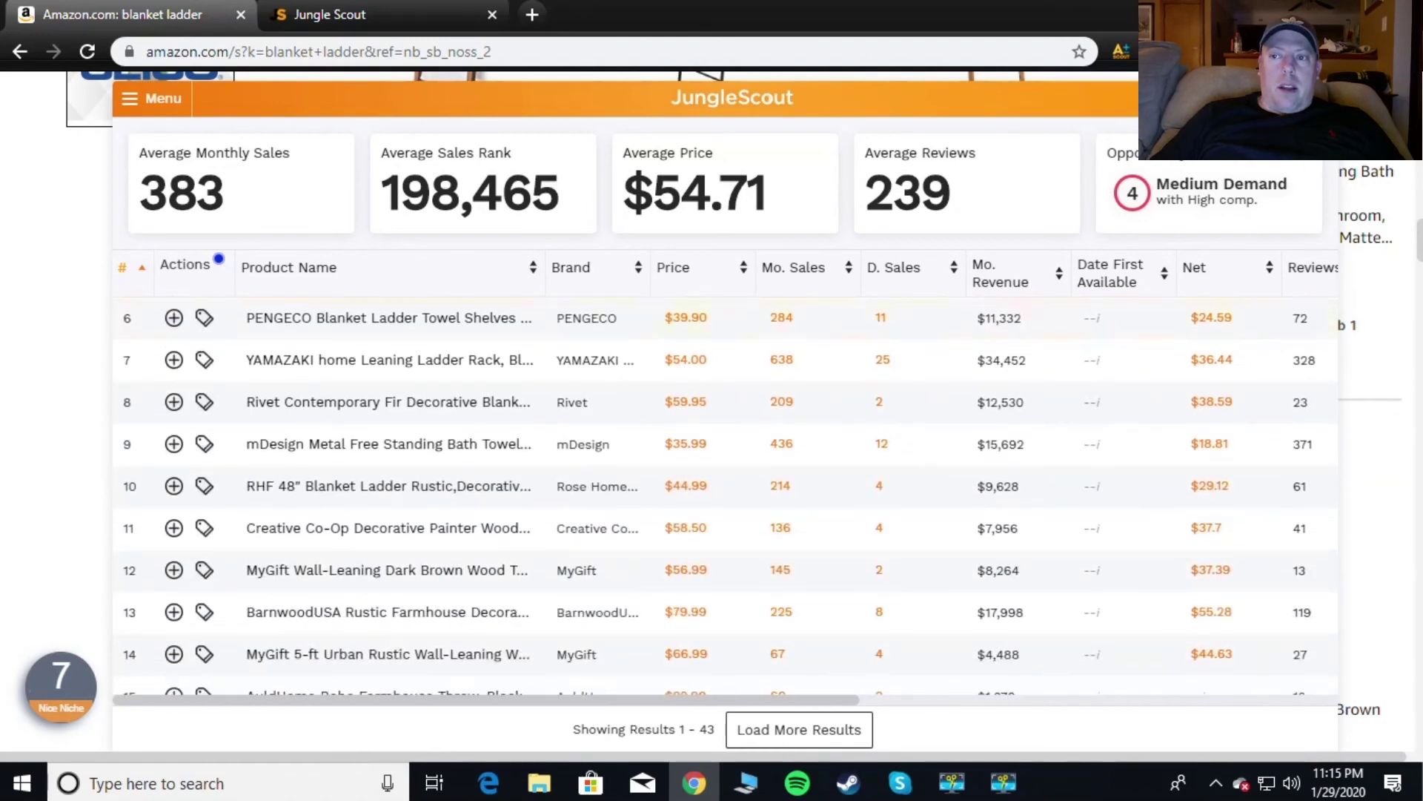
key("Escape")
scroll(963, 293, "up", 4)
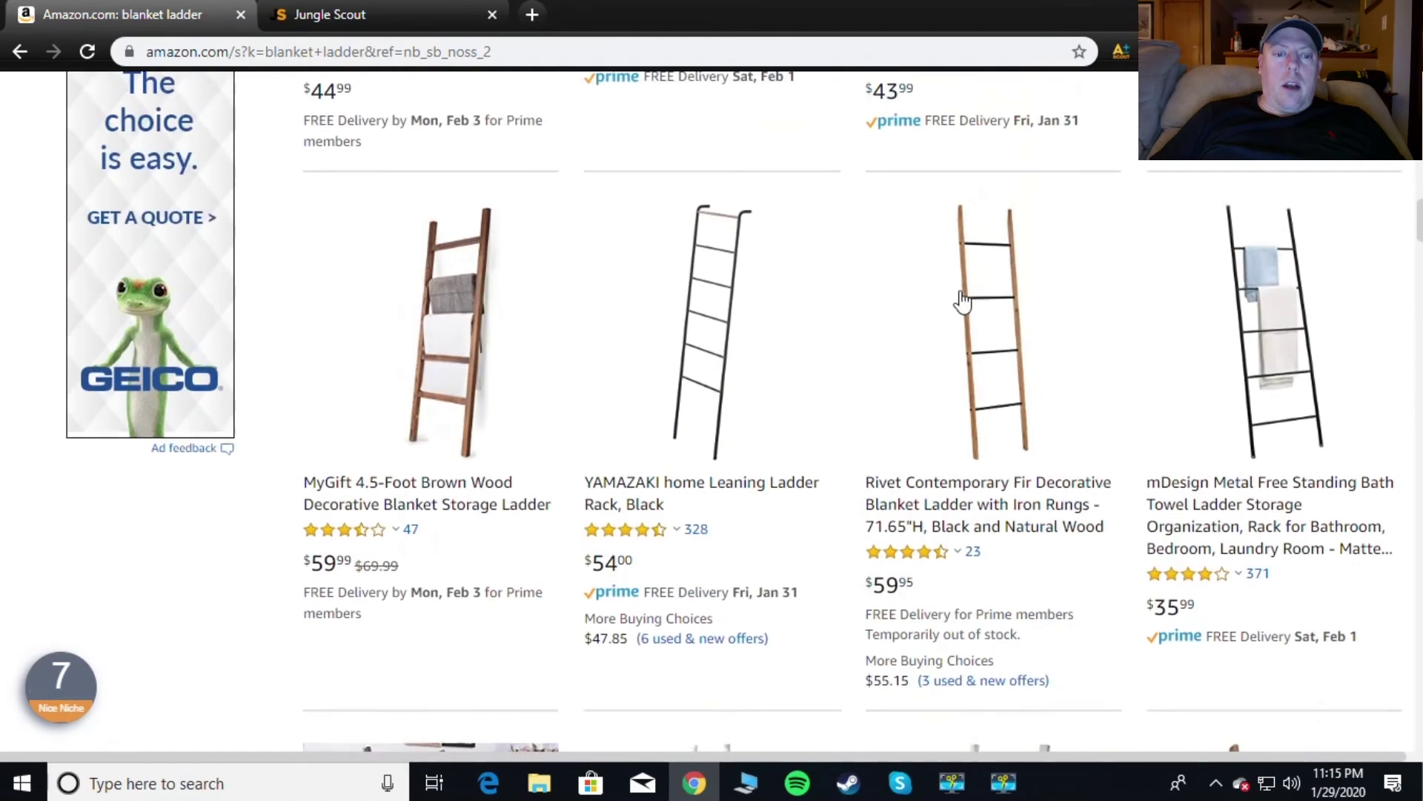
Check the Home & Kitchen niches in the Opportunity Finder and search Amazon for the suggested term "closet organizer"
left_click(371, 14)
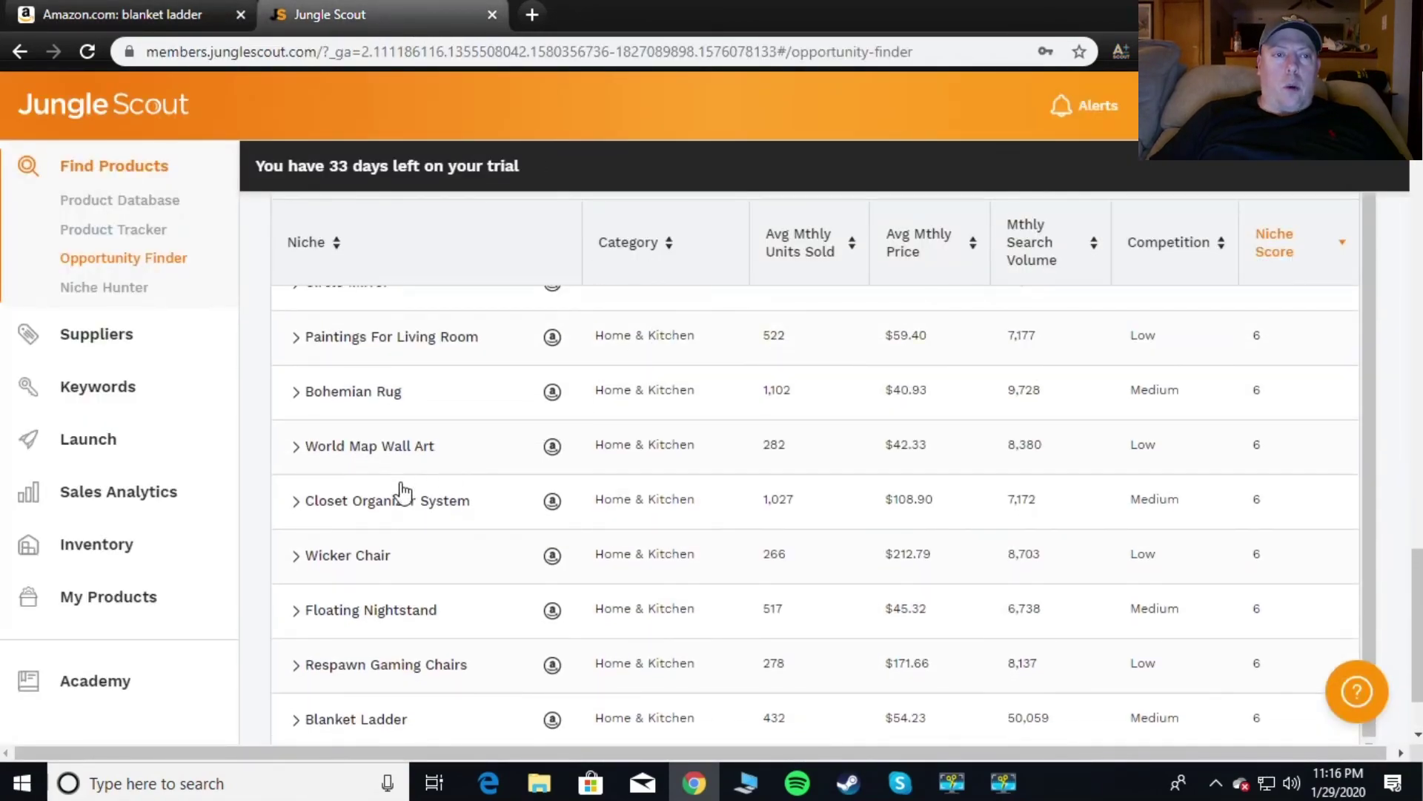
scroll(415, 489, "up", 2)
left_click(149, 14)
scroll(443, 157, "up", 15)
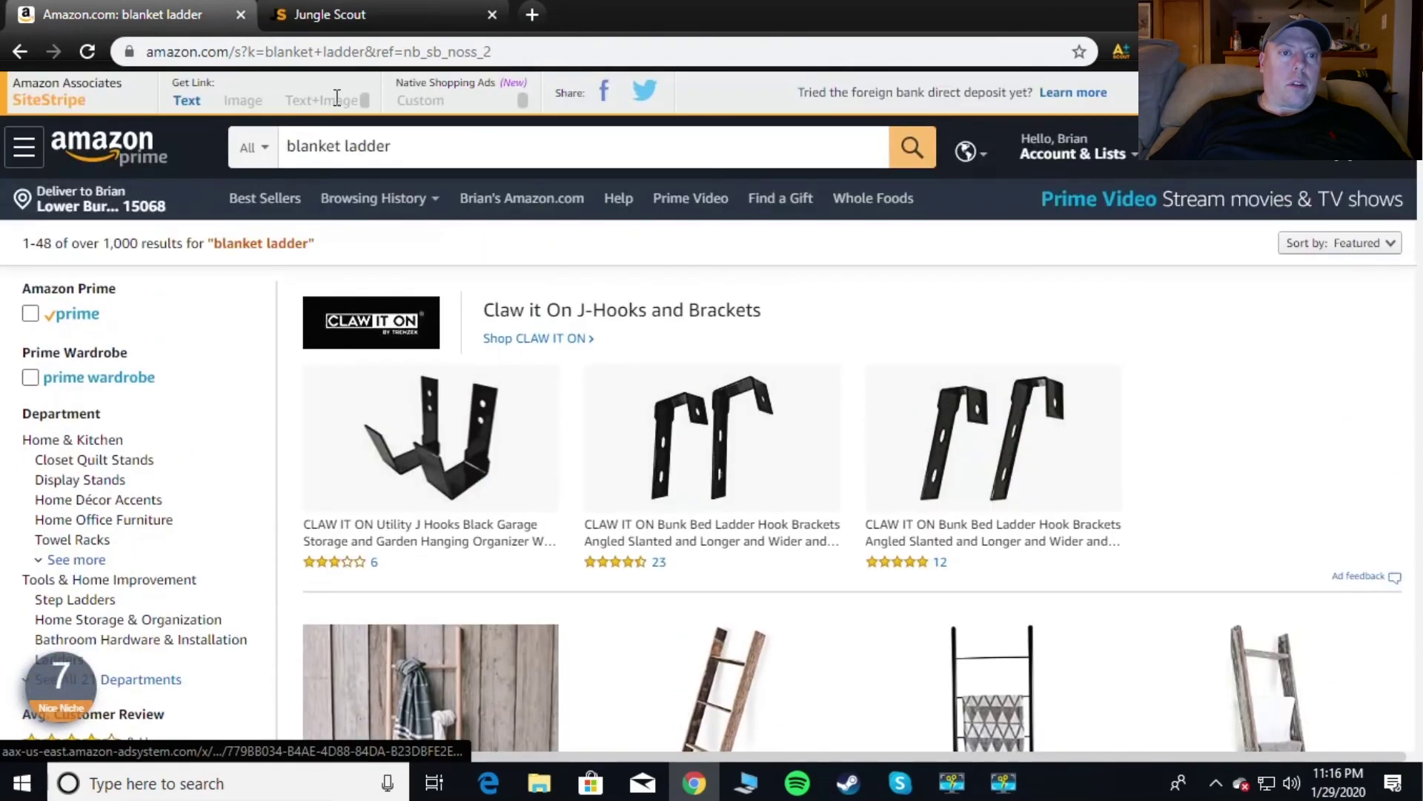
left_click(327, 144)
double_click(327, 145)
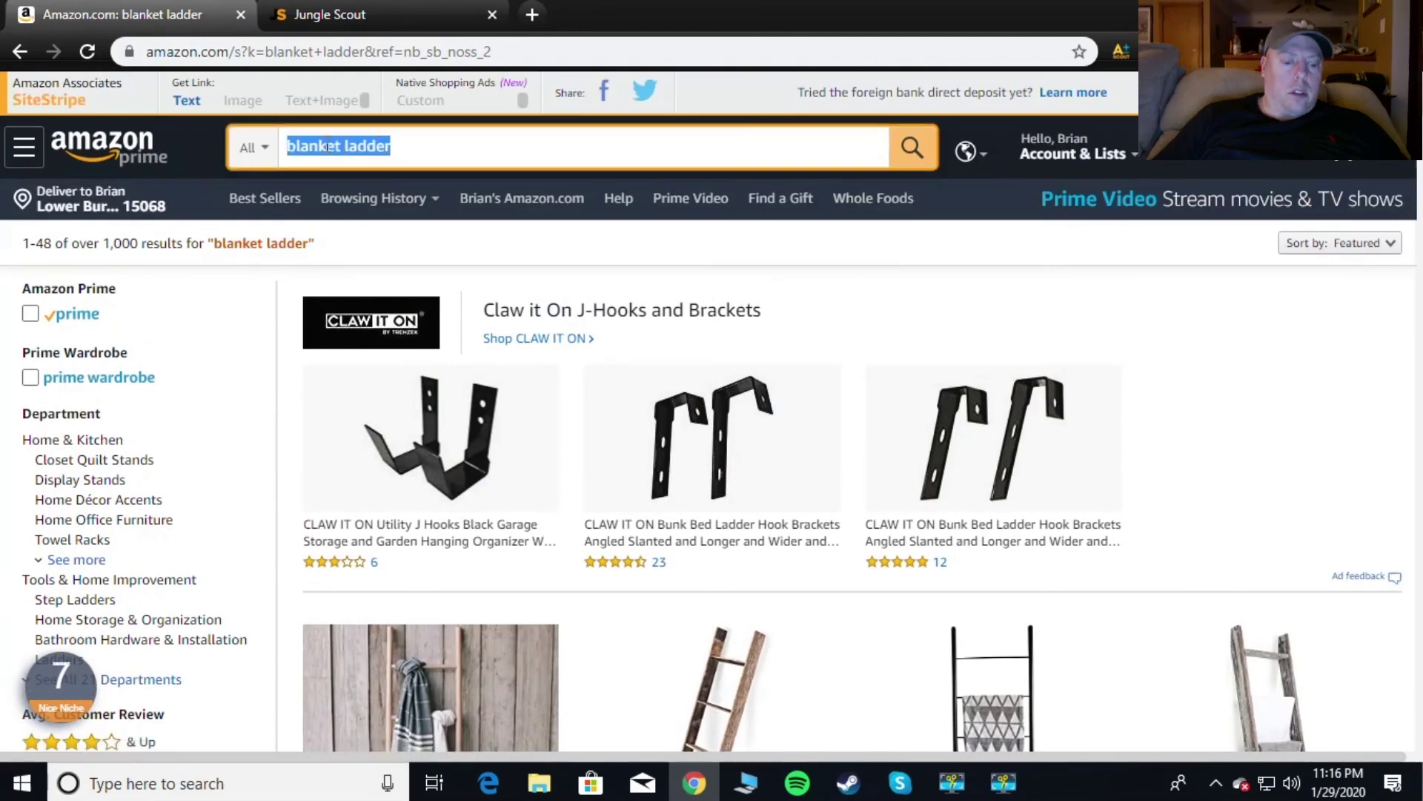
key("BackSpace")
type("sl")
key("BackSpace")
key("BackSpace")
type("closet org")
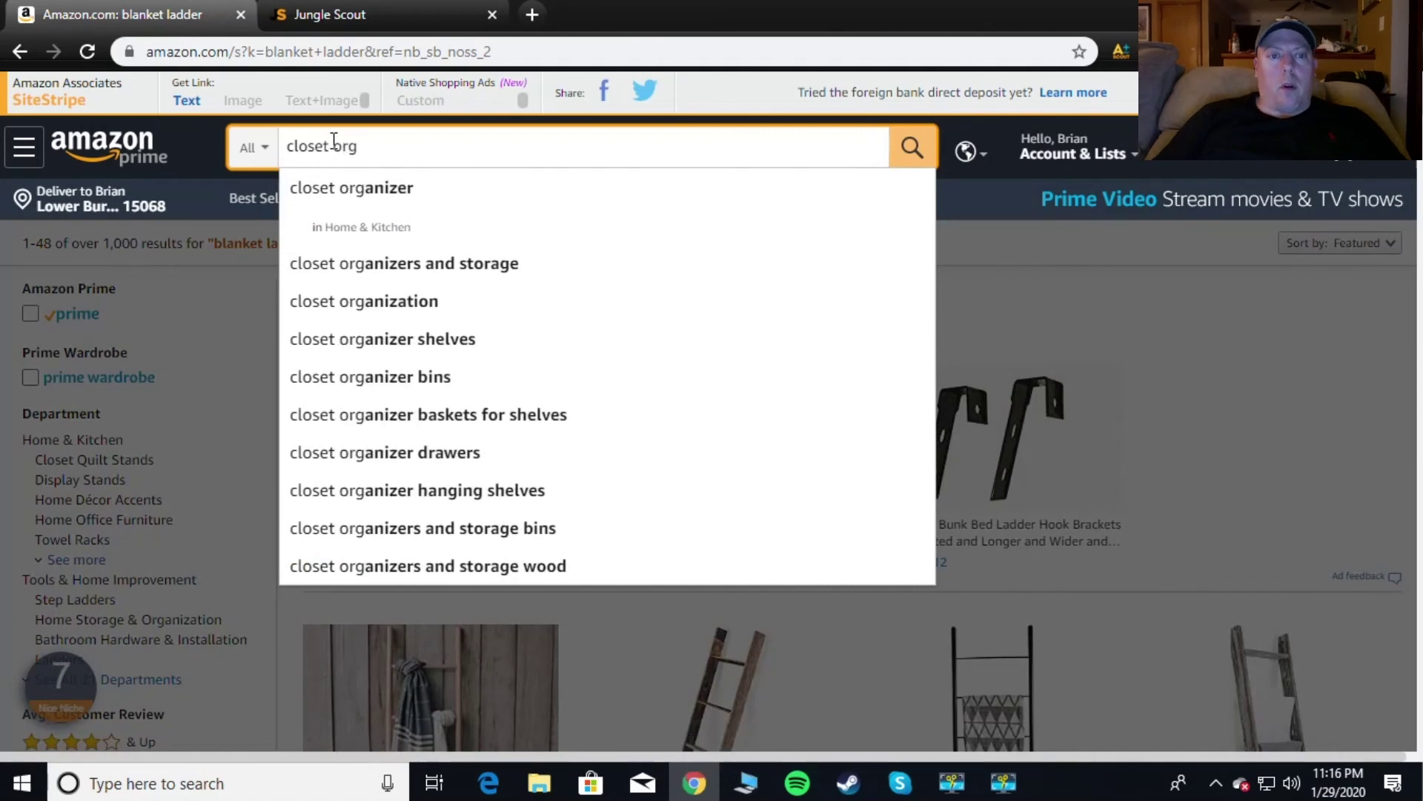
left_click(365, 185)
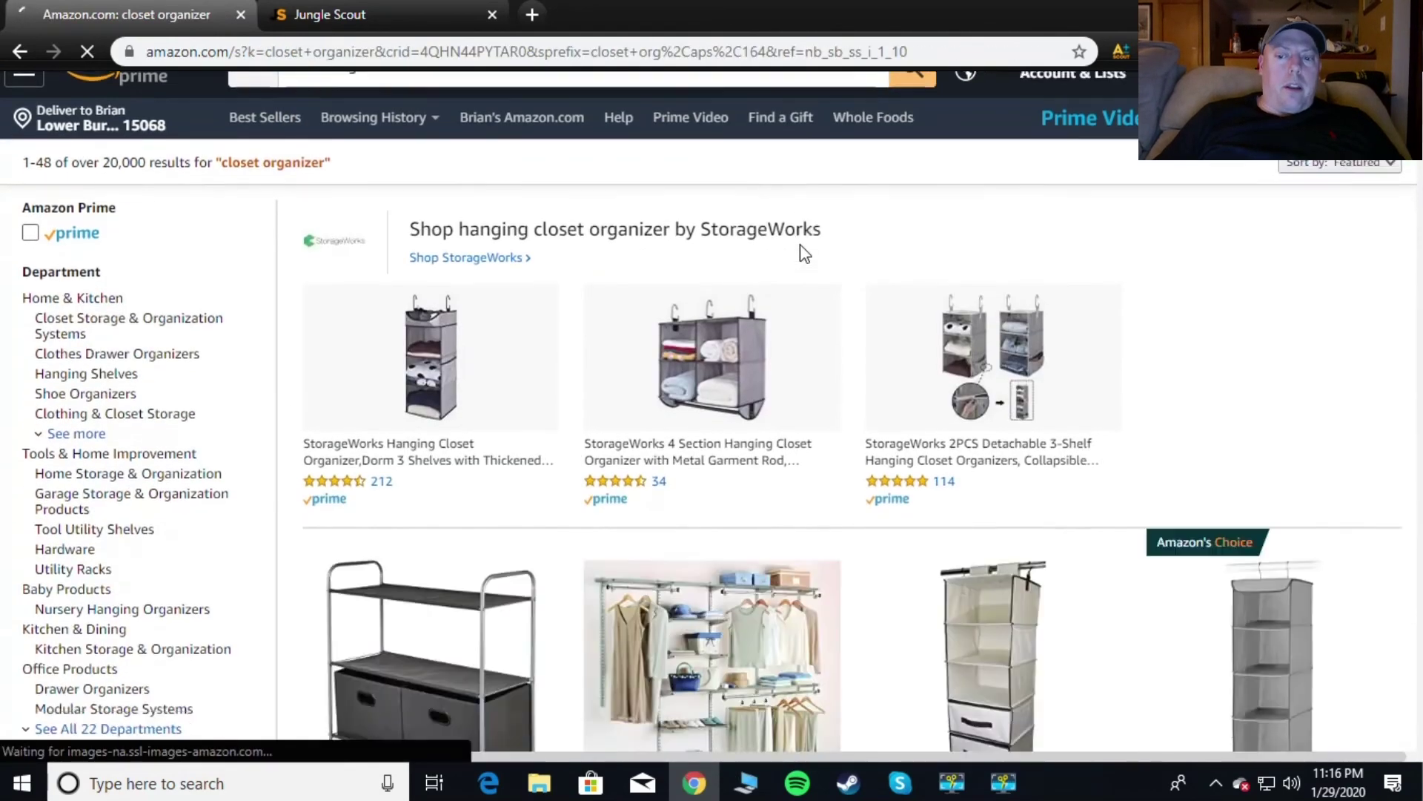
Look over the first closet organizer listings on Amazon and return to the niches scored 6 and 7 in the Opportunity Finder
scroll(800, 252, "down", 2)
scroll(621, 181, "down", 3)
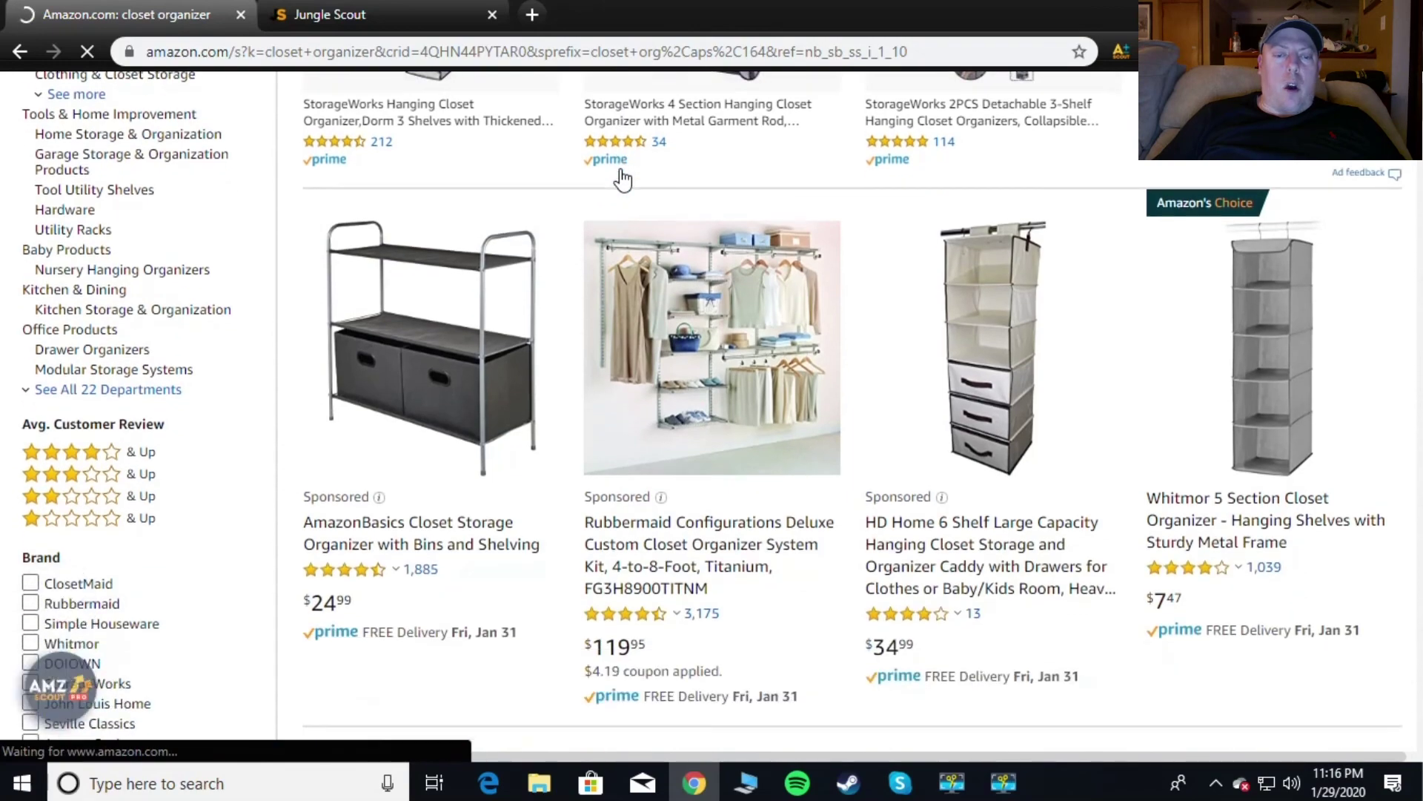
scroll(621, 180, "up", 5)
scroll(622, 180, "down", 3)
scroll(621, 180, "down", 5)
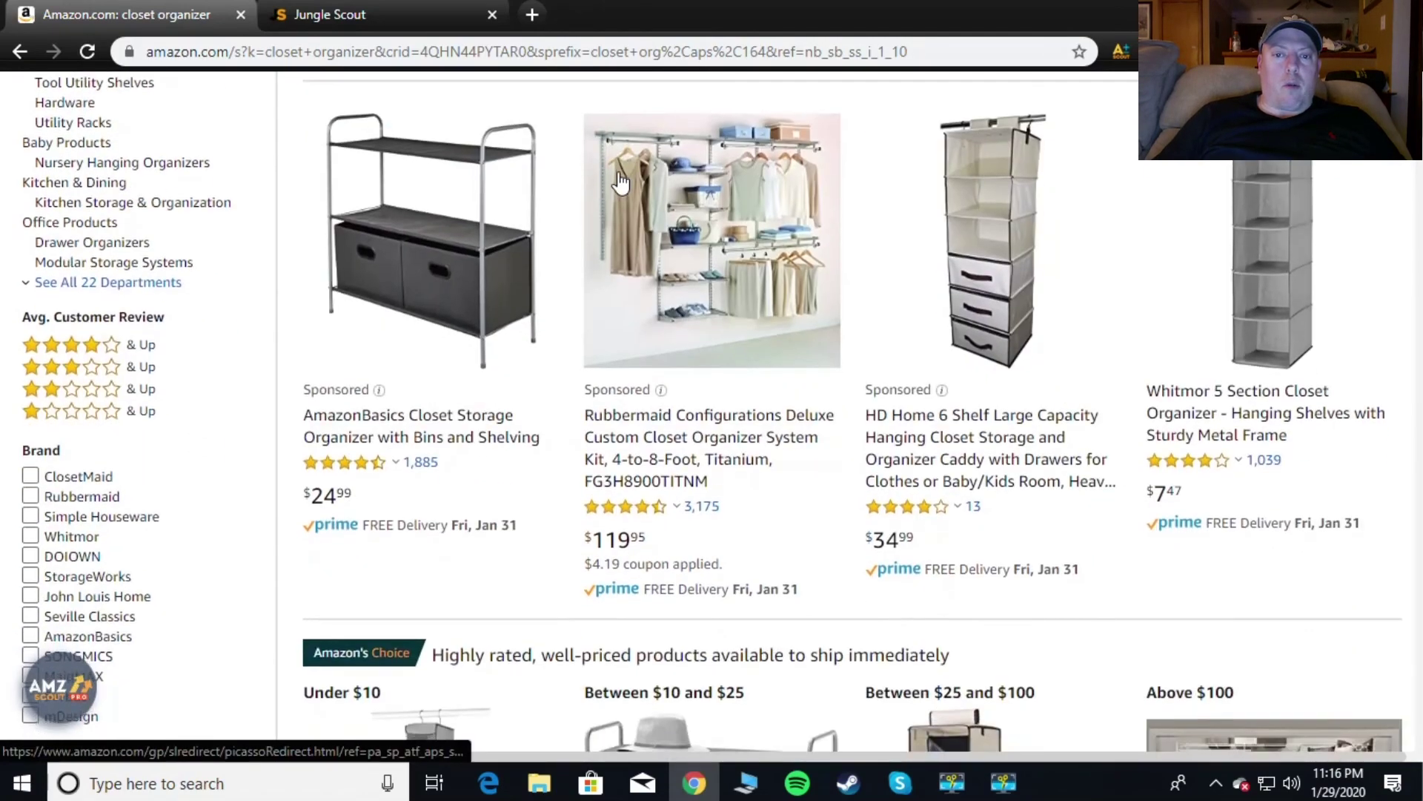
left_click(342, 15)
scroll(604, 415, "up", 4)
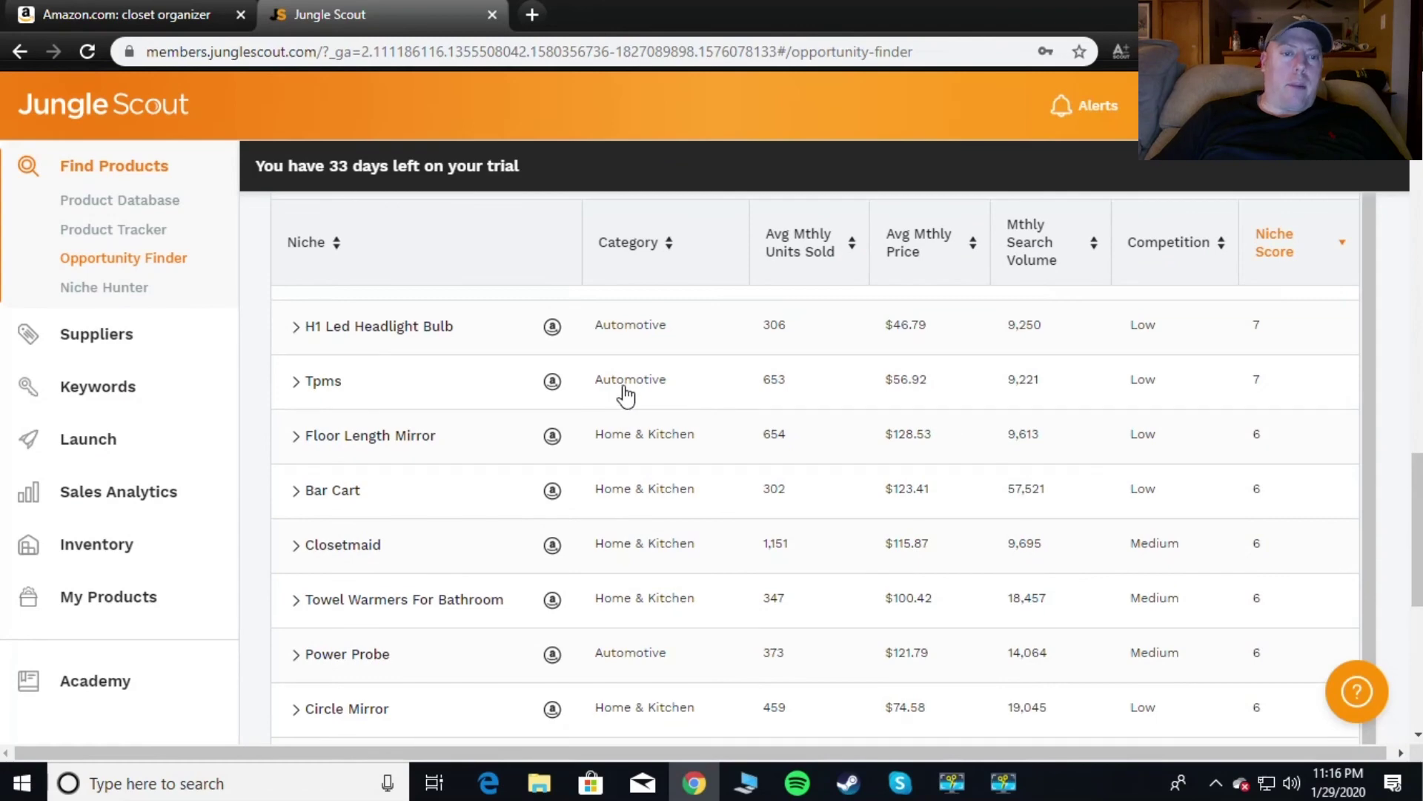
Lower the minimum monthly search volume to 3,483 in the Opportunity Finder filters and rerun the niche search
scroll(622, 387, "up", 15)
scroll(639, 370, "down", 1)
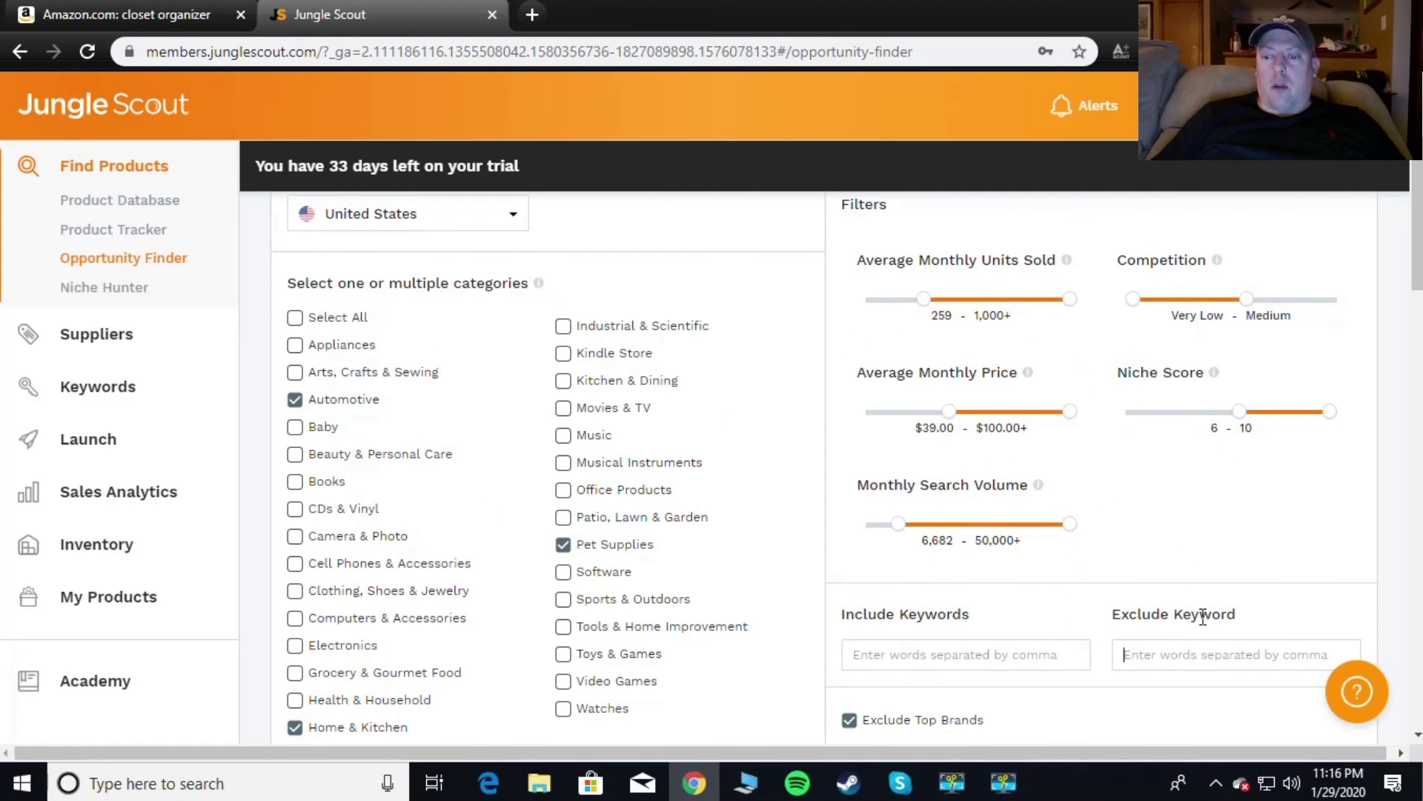
scroll(1192, 634, "down", 1)
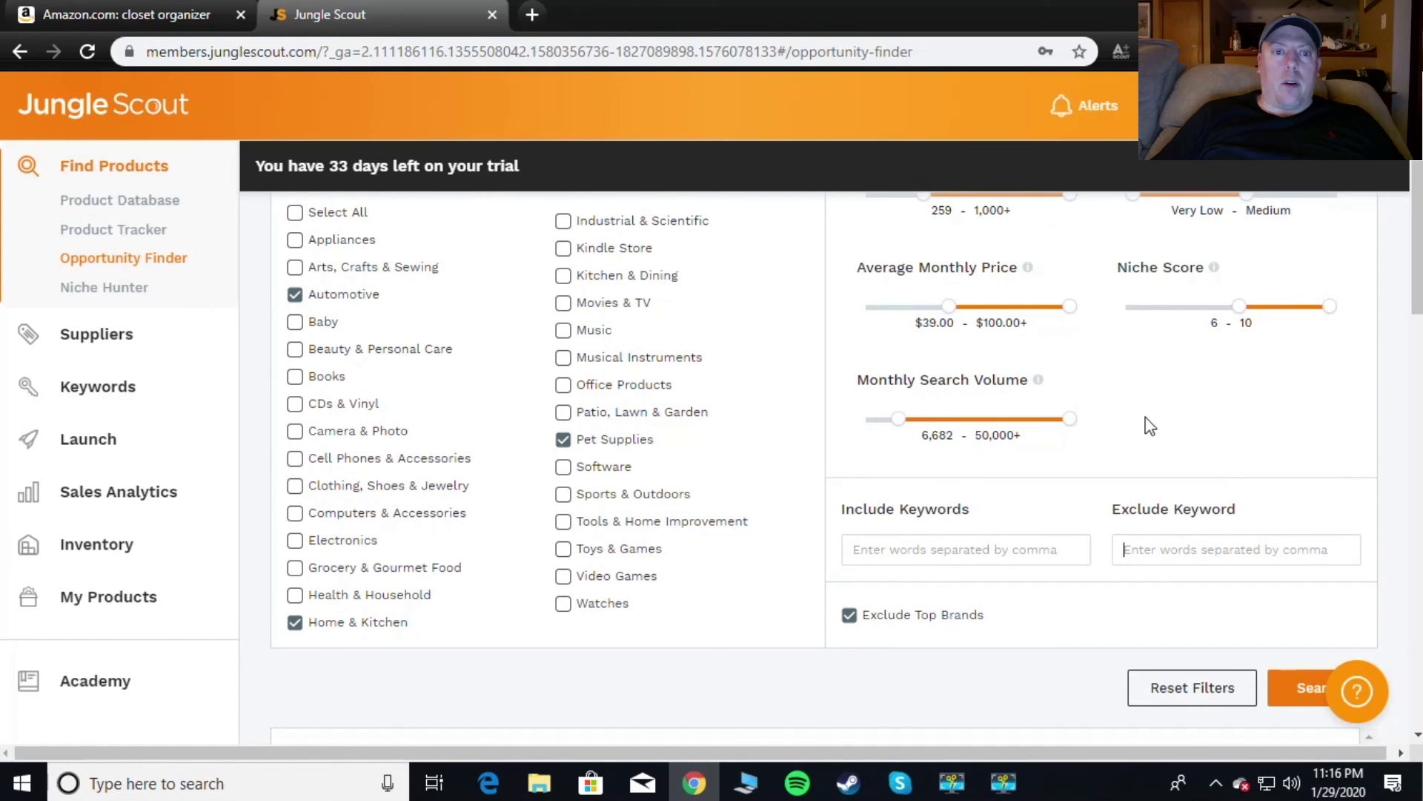
scroll(1080, 424, "up", 1)
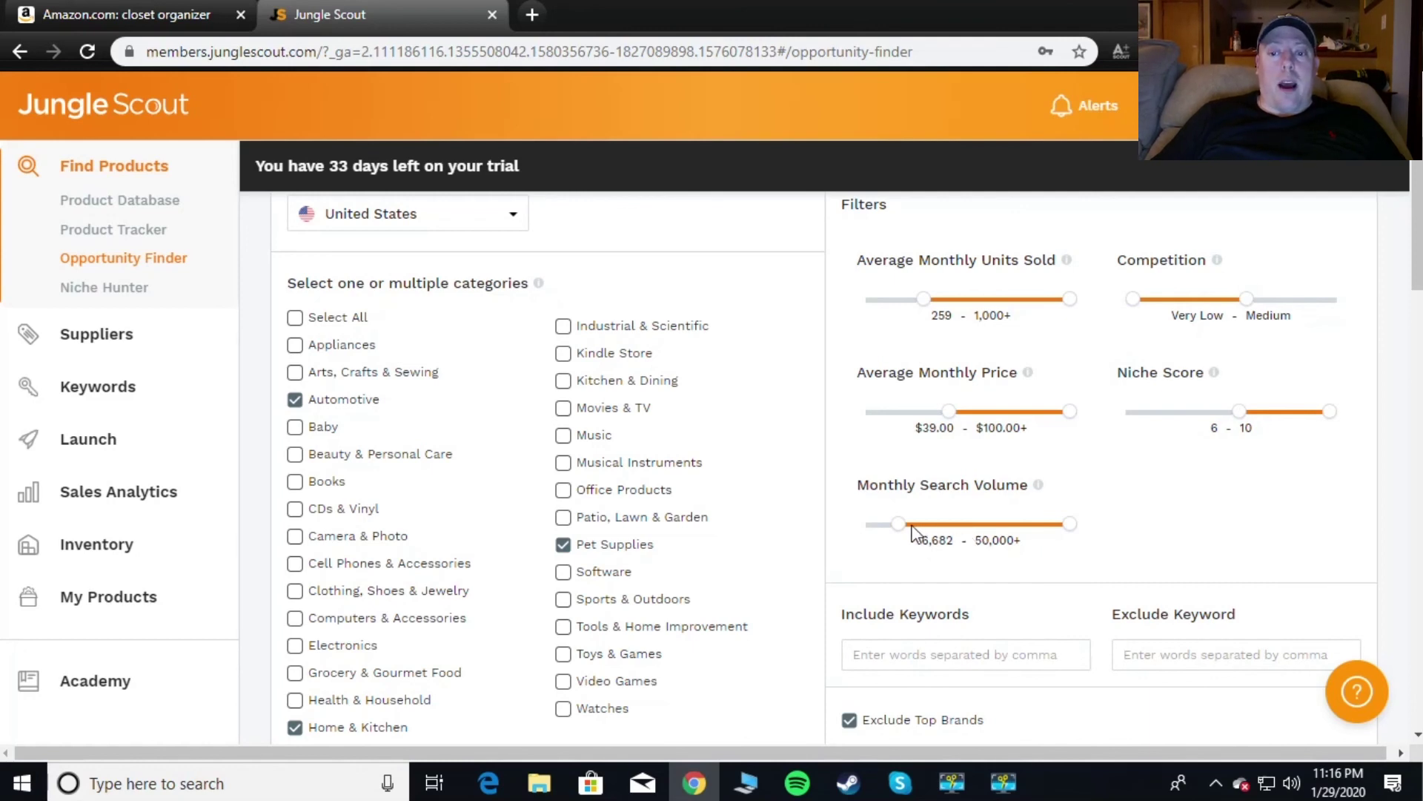
left_click_drag(896, 533, 886, 528)
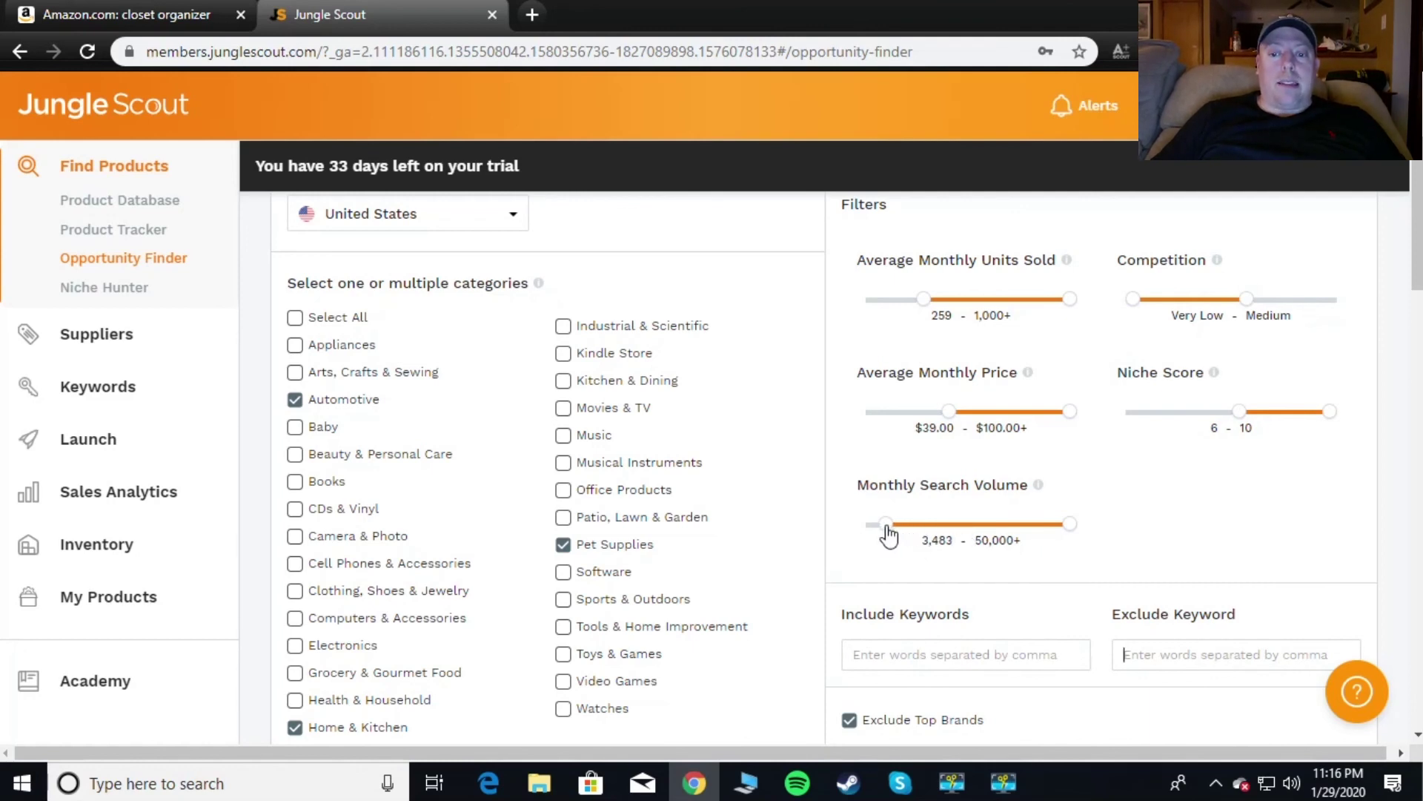
scroll(1038, 504, "down", 3)
left_click(1324, 480)
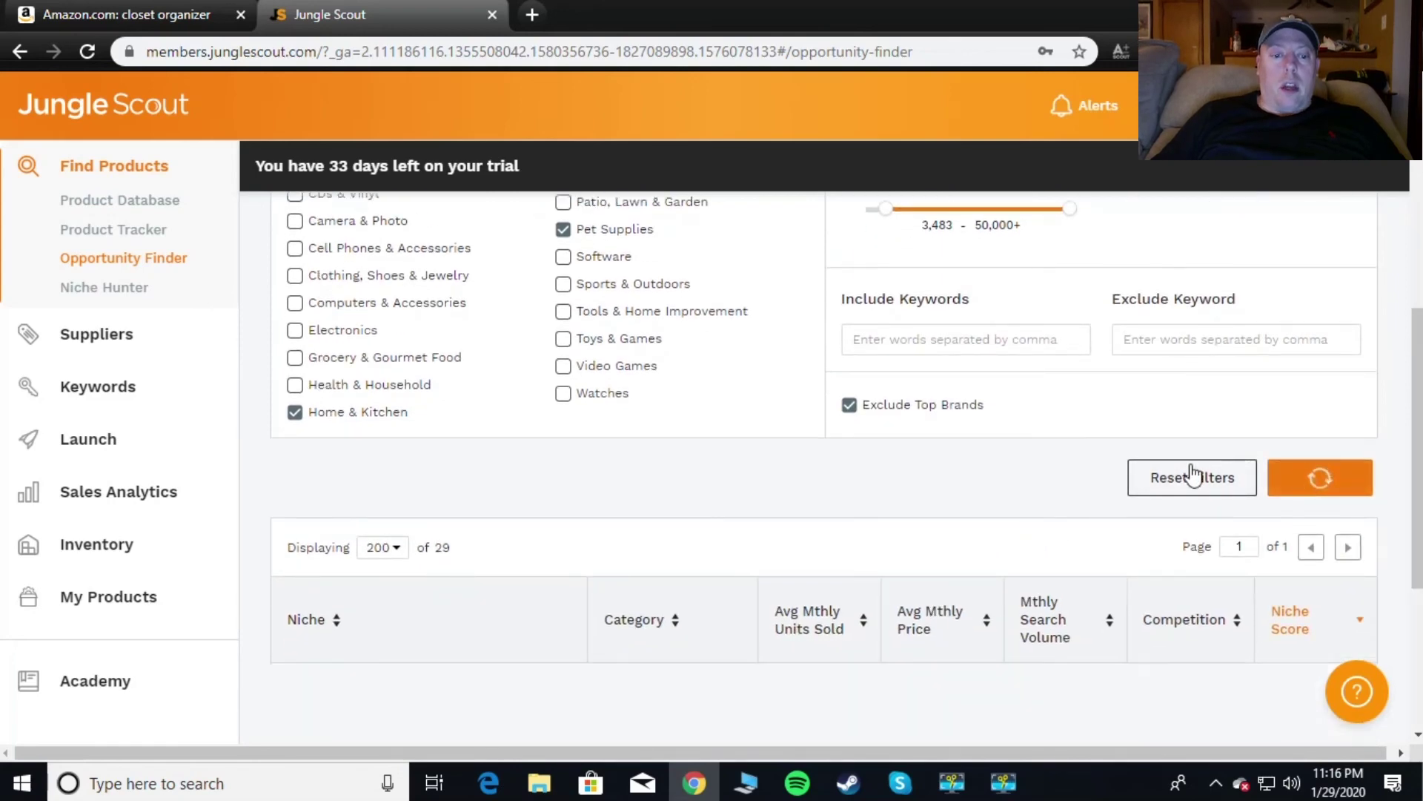
Look through the refreshed niche list for categories, units sold, prices, search volumes and niche scores
scroll(445, 556, "down", 5)
scroll(455, 367, "up", 3)
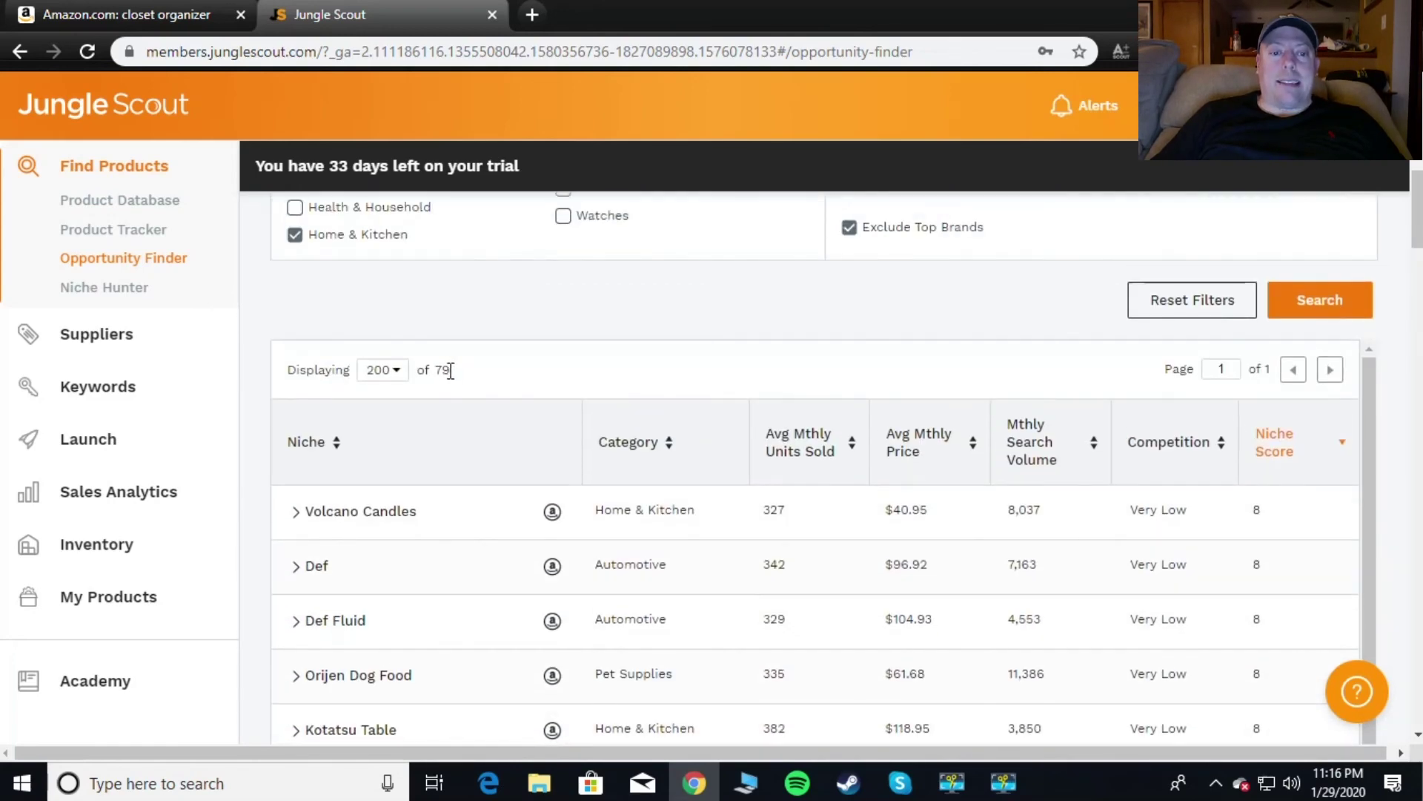
scroll(851, 309, "up", 1)
scroll(864, 317, "down", 2)
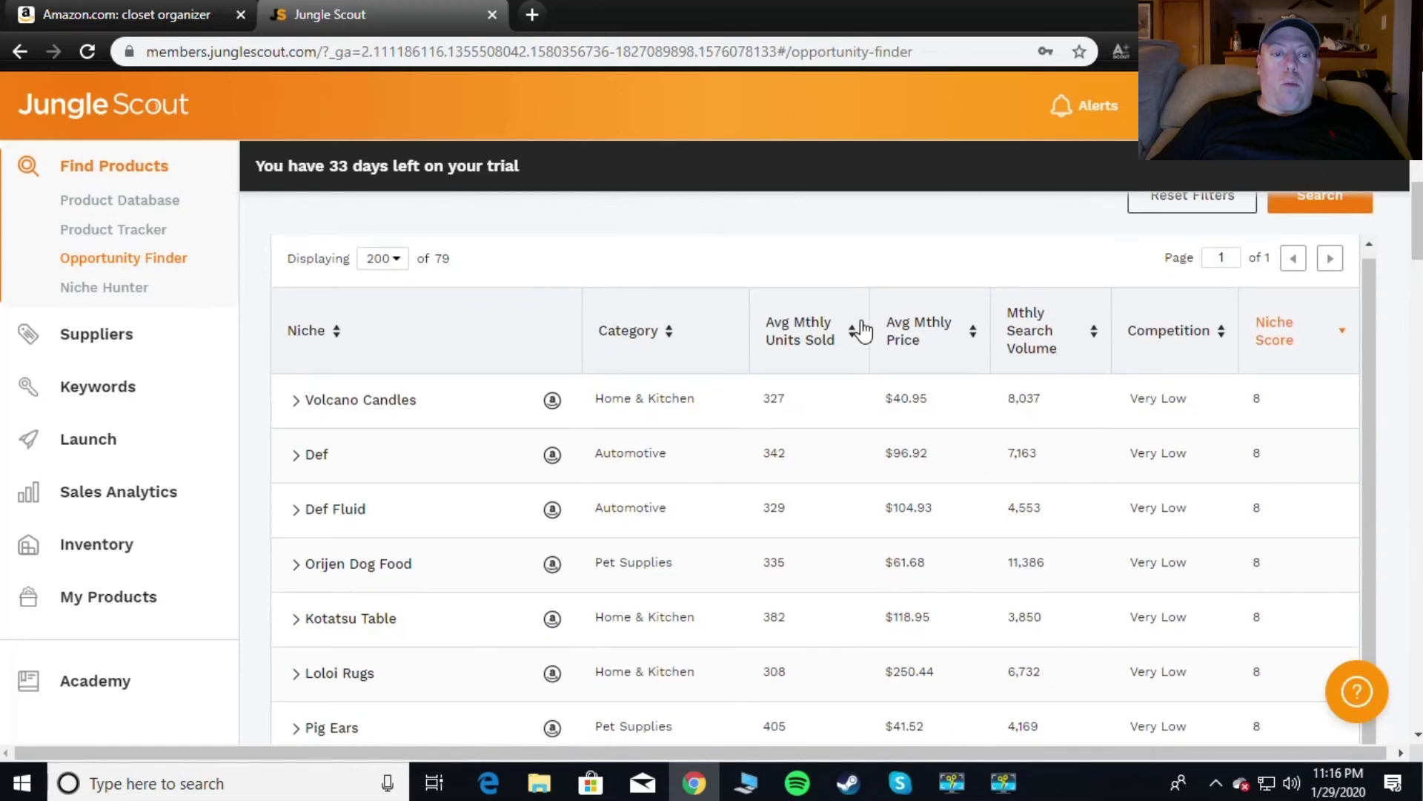
scroll(815, 415, "down", 8)
scroll(786, 379, "up", 8)
Lower the minimum average monthly price filter to $20.00
scroll(785, 380, "up", 10)
scroll(893, 437, "down", 2)
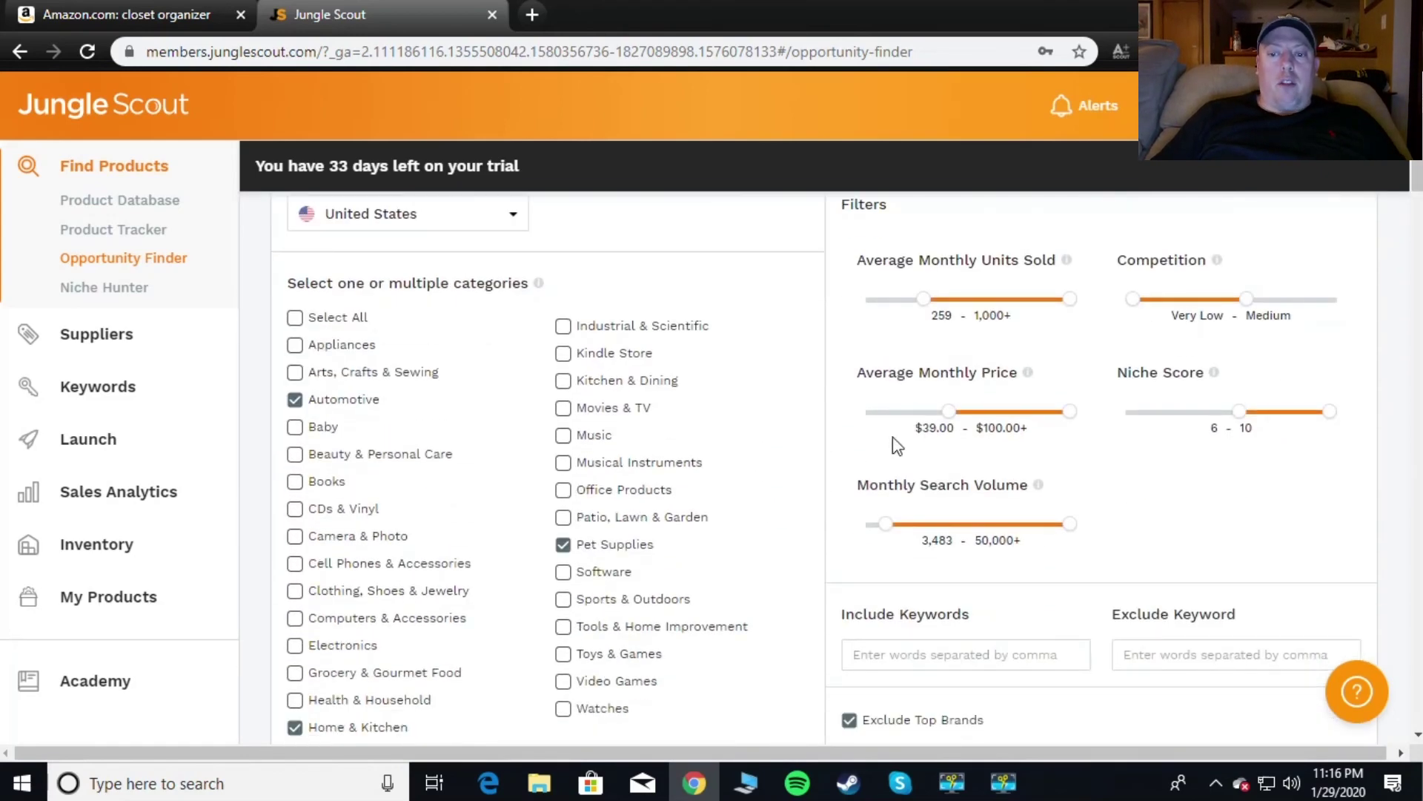
left_click_drag(951, 421, 924, 421)
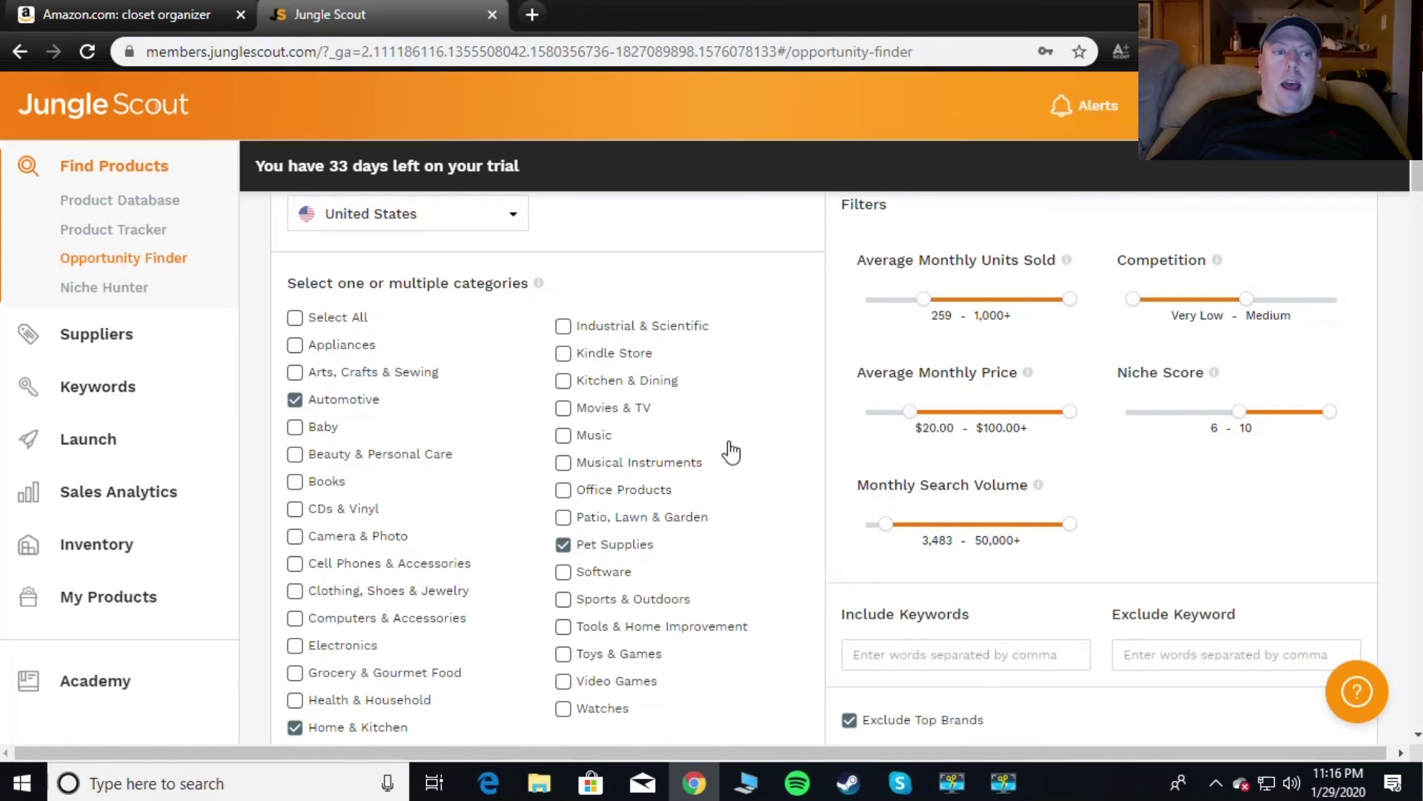
scroll(852, 365, "down", 3)
scroll(853, 365, "up", 3)
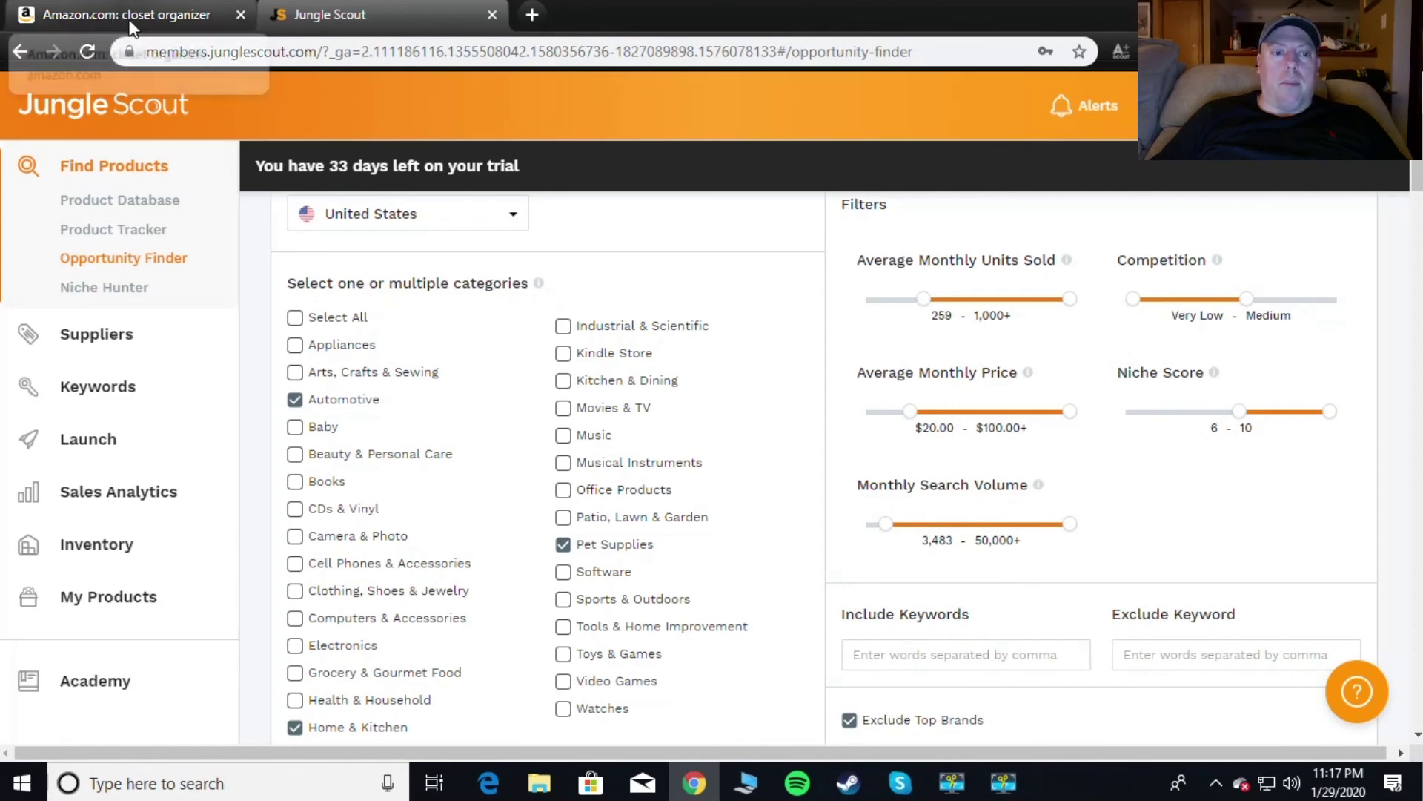
Check the closet organizer listings on Amazon and return to the Opportunity Finder filters
left_click(158, 11)
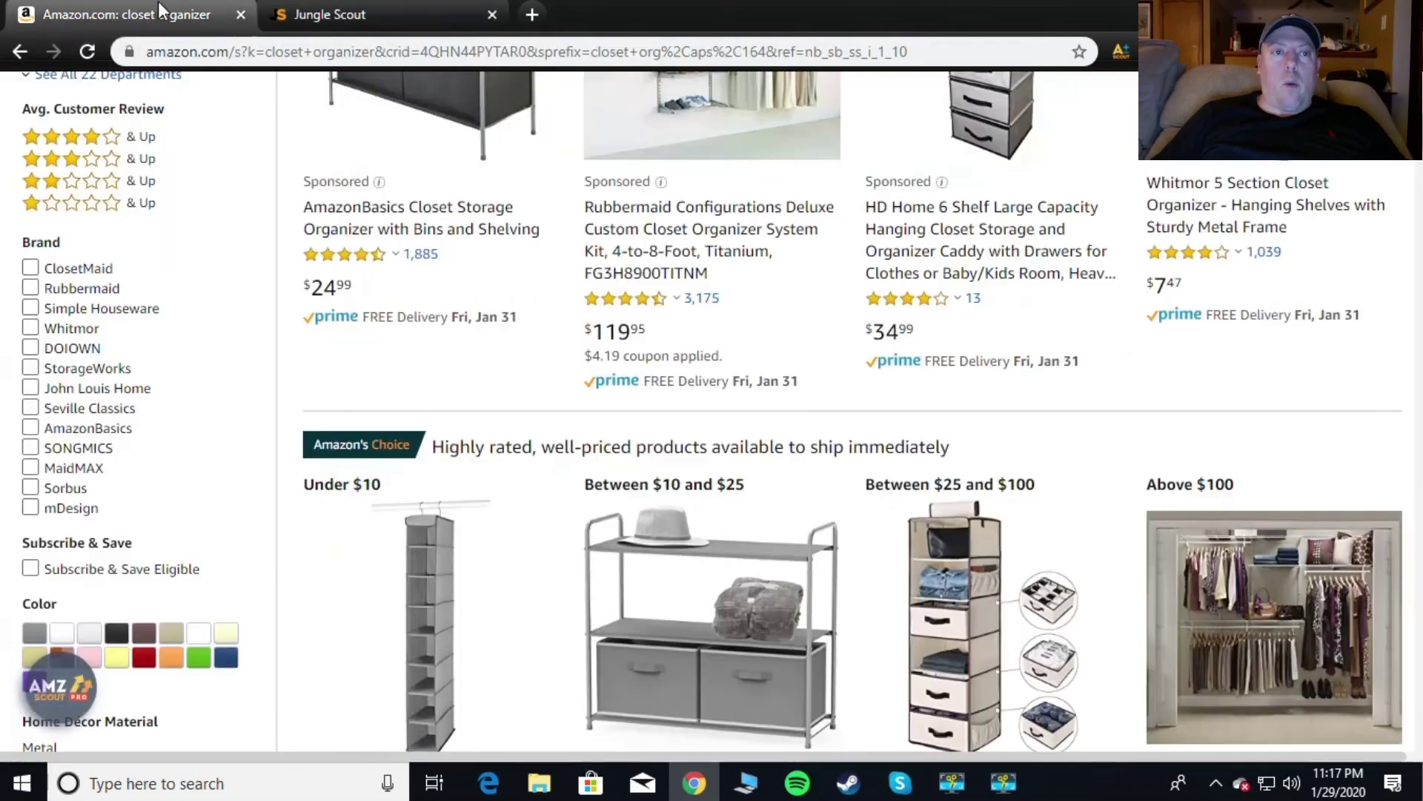
left_click(330, 15)
scroll(1303, 263, "up", 2)
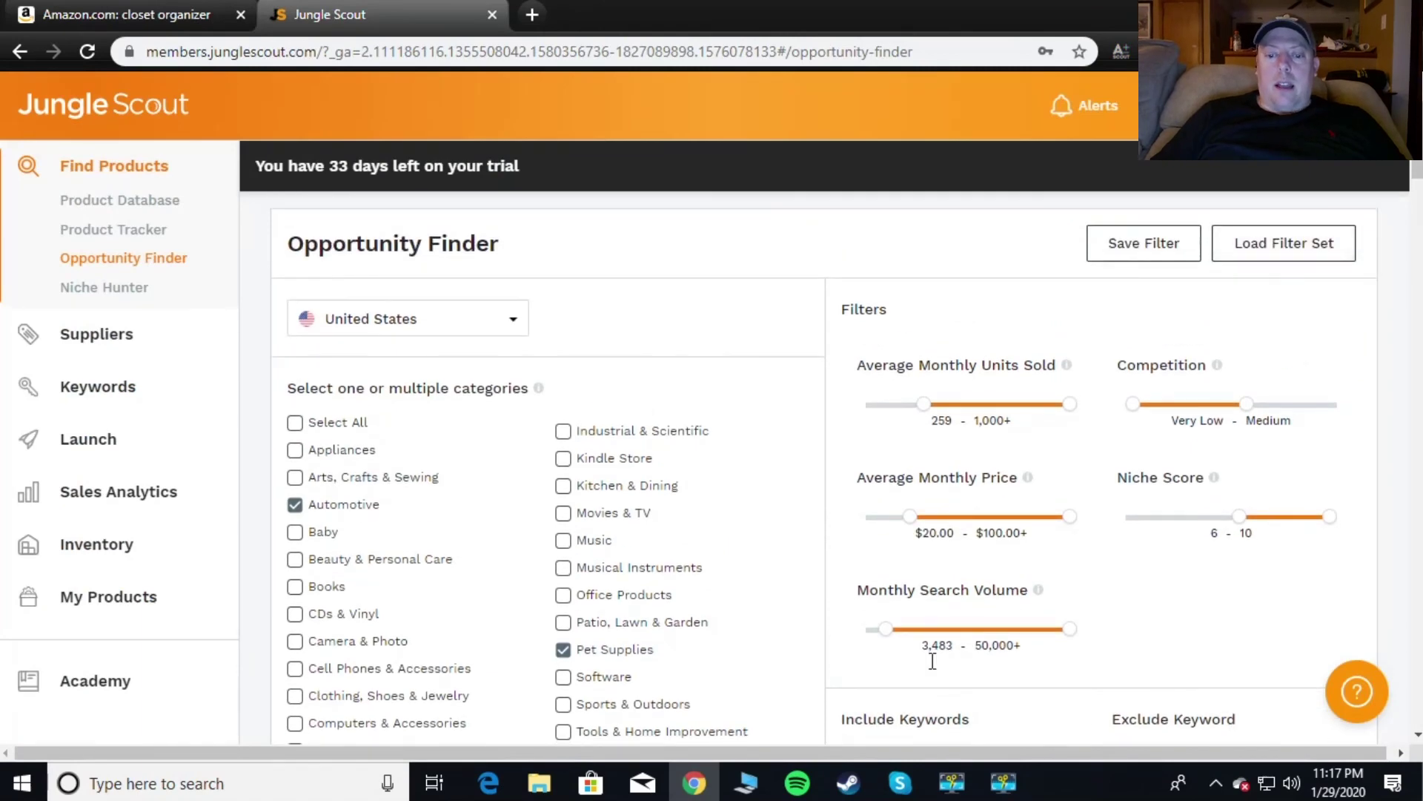